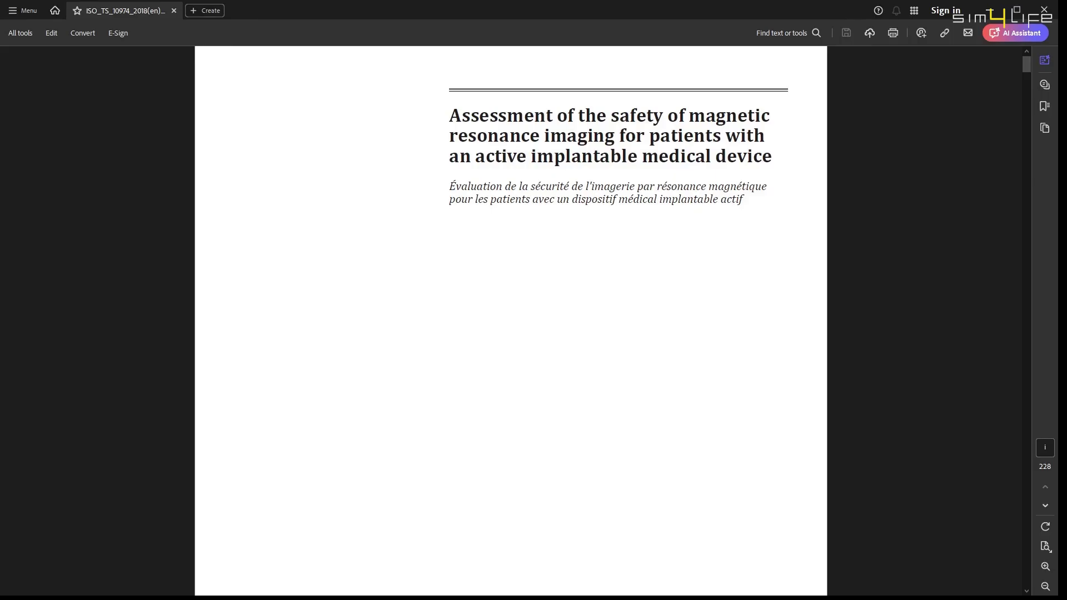
# Scroll up to the top of the ISO/TS 10974 title page in the PDF.
pyautogui.scroll(4, 511, 321)
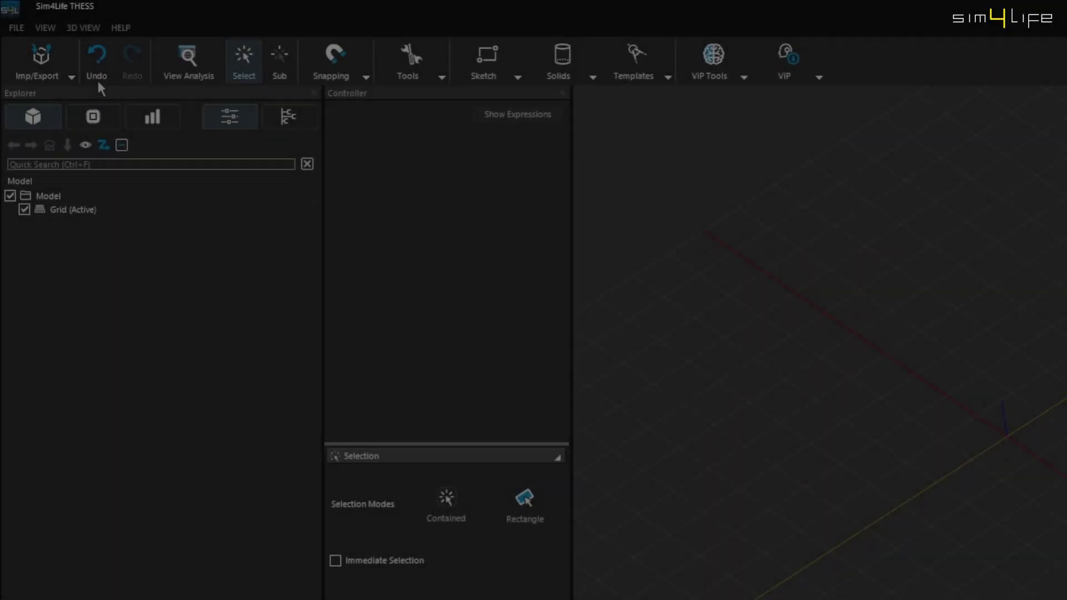
# Import Duke.sab and Tier_3_Path.sab together, then view the body from the side centred on the head.
pyautogui.click(62, 58)
pyautogui.click(48, 119)
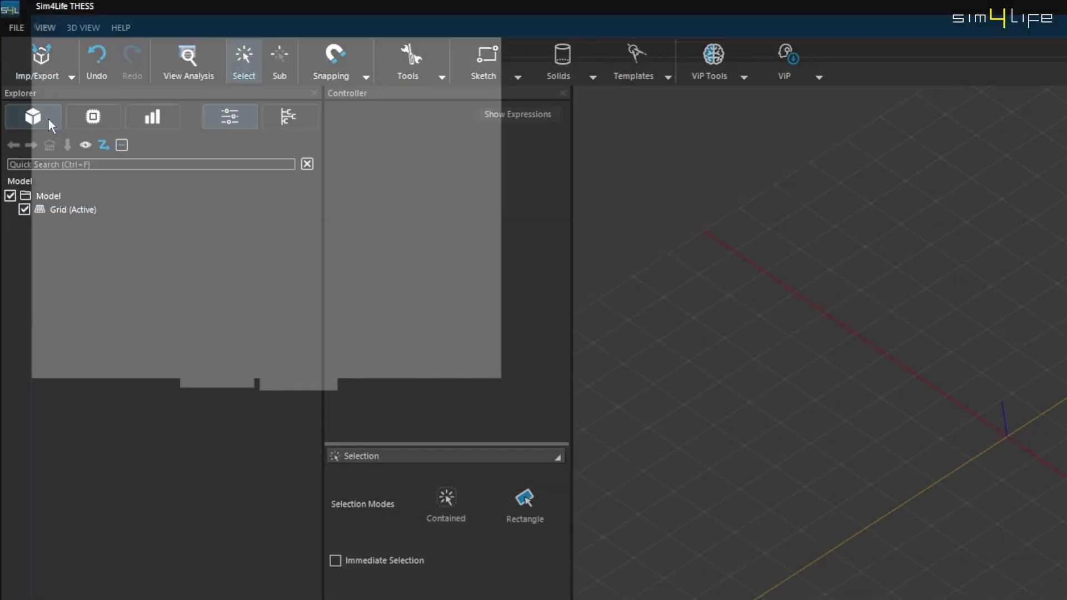
pyautogui.click(175, 121)
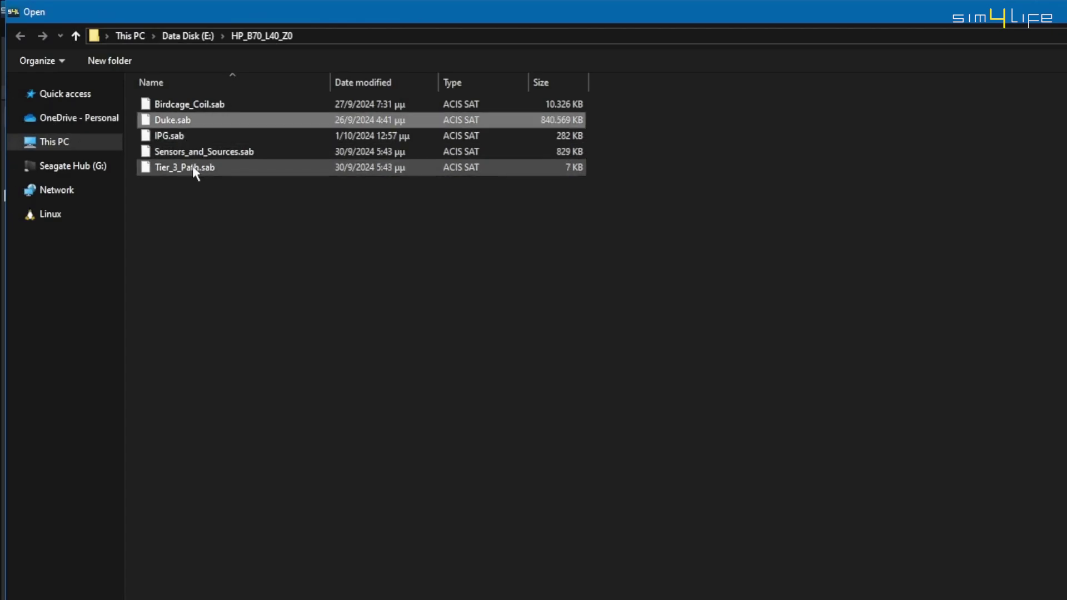
pyautogui.keyDown('ctrl'); pyautogui.click(193, 165); pyautogui.keyUp('ctrl')
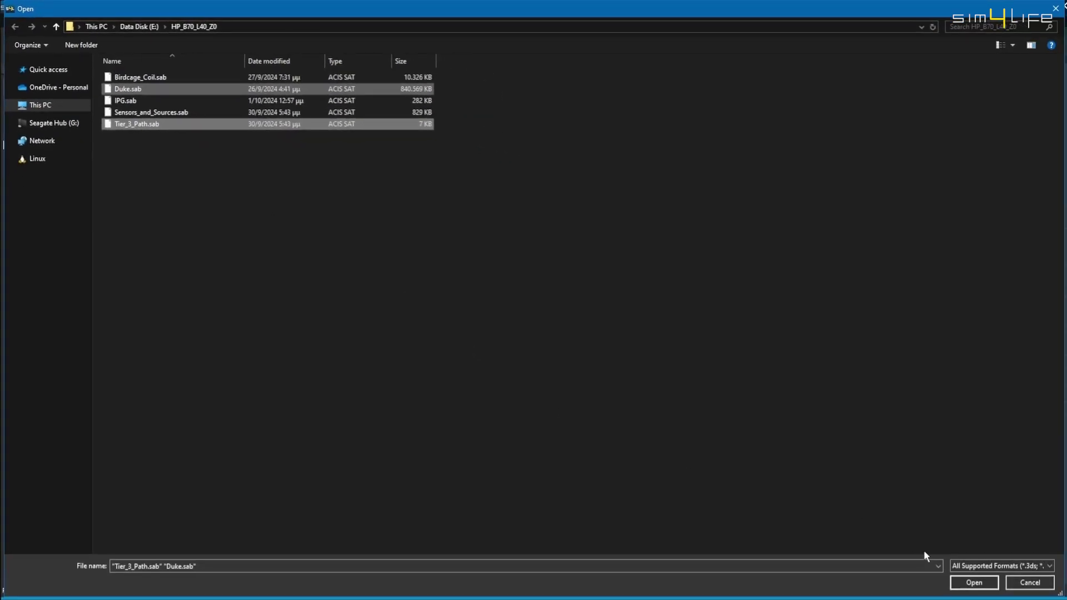
pyautogui.click(974, 581)
pyautogui.click(618, 431)
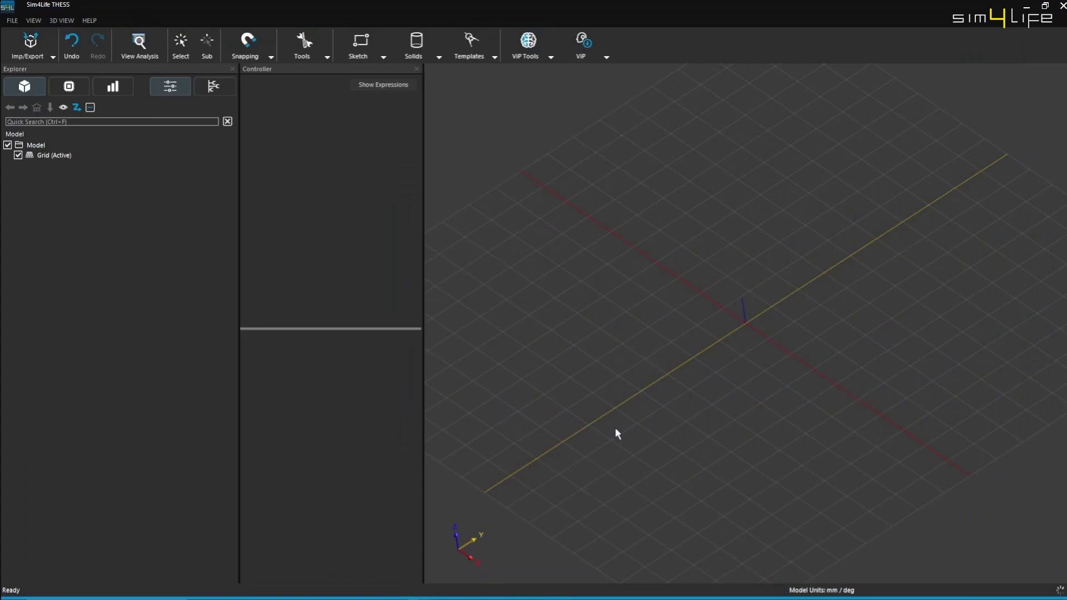
pyautogui.click(472, 555)
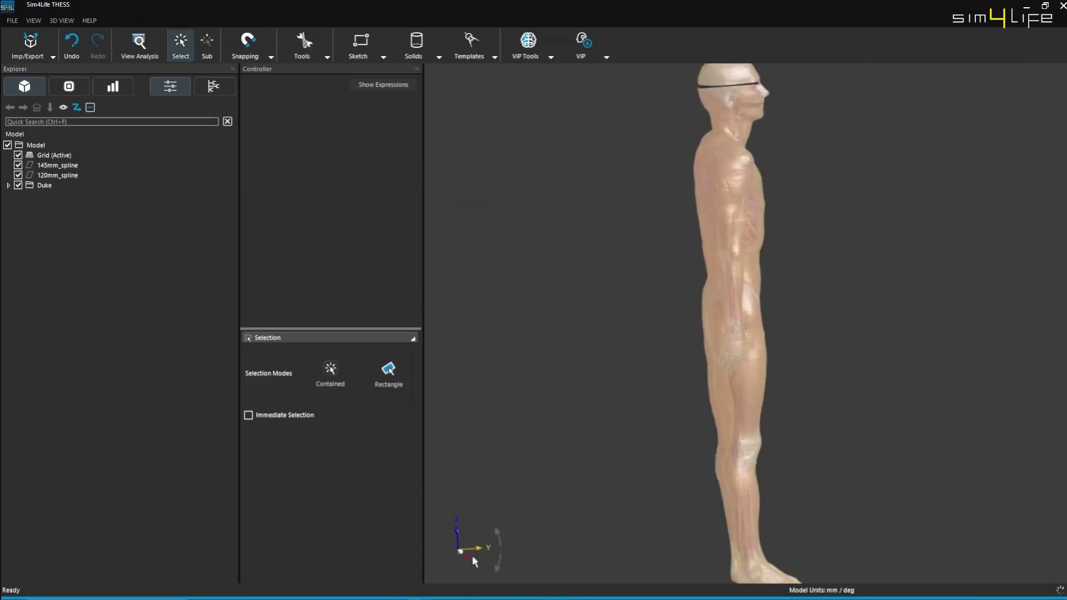
pyautogui.moveTo(616, 186); pyautogui.dragTo(622, 433, button='middle')
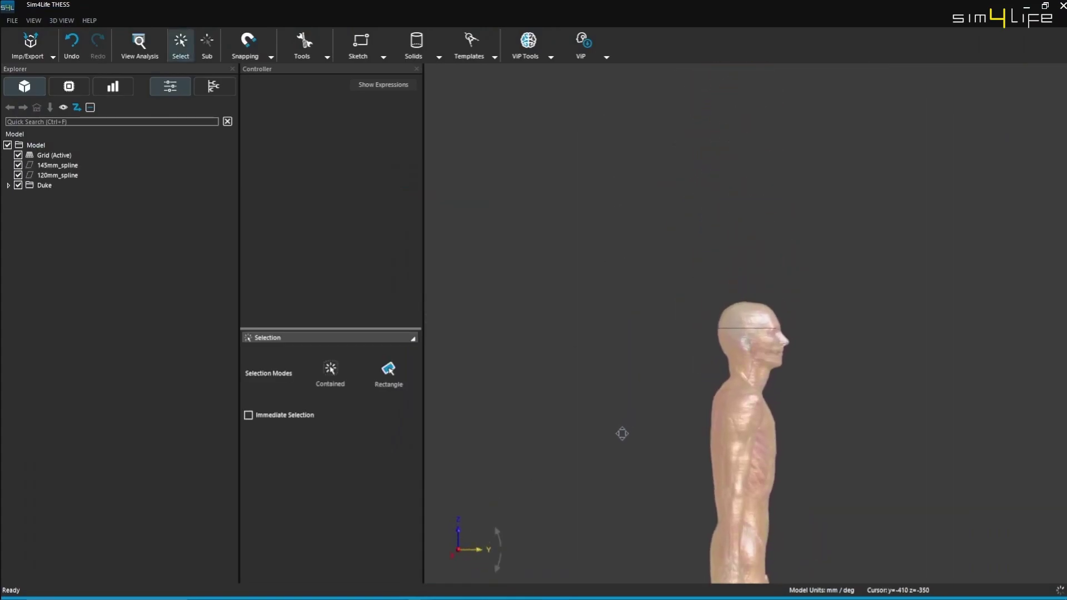
pyautogui.scroll(6, 623, 434)
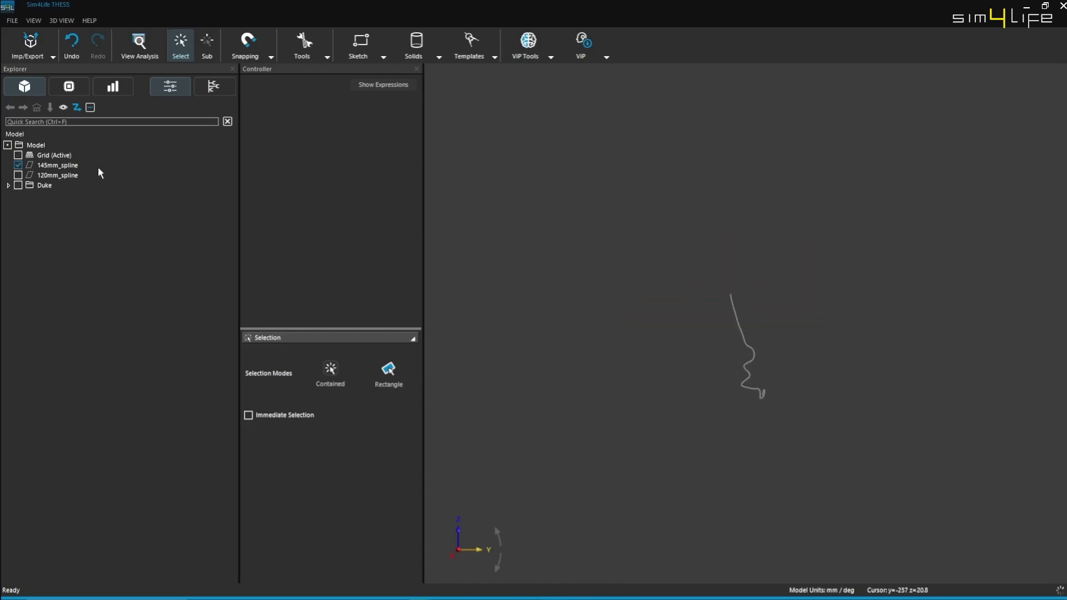
# Thicken the 145mm_spline into a wire with radius 0.3.
pyautogui.click(62, 166)
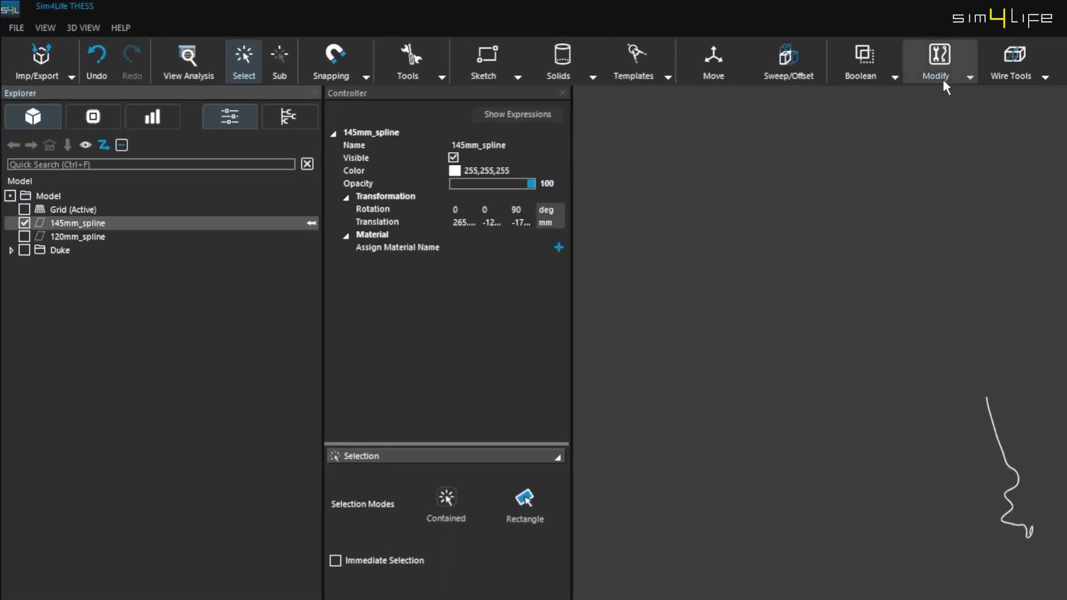
pyautogui.click(958, 47)
pyautogui.click(962, 295)
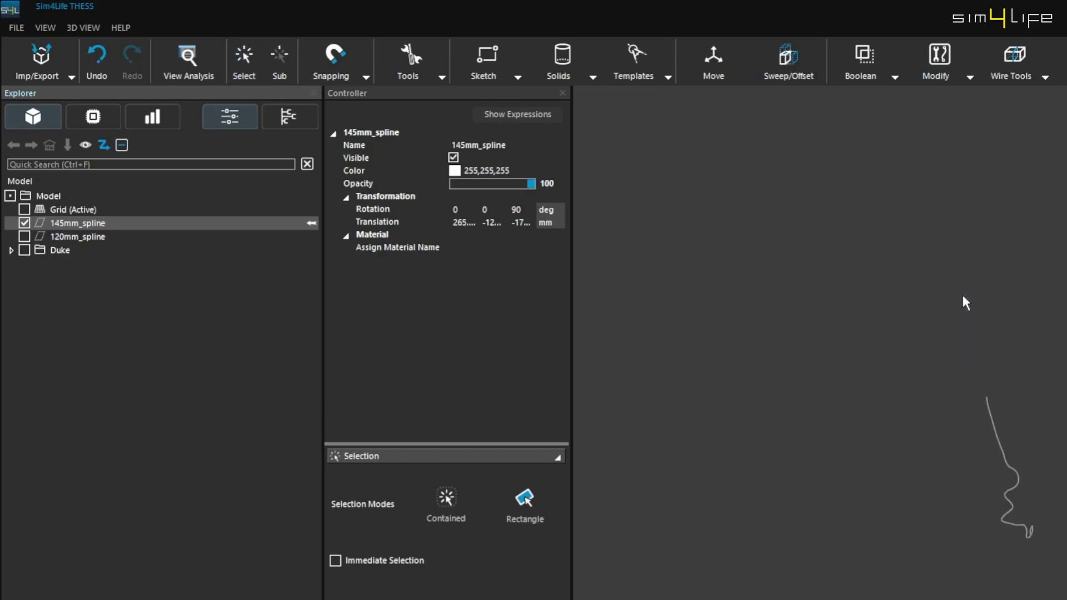
pyautogui.click(466, 298)
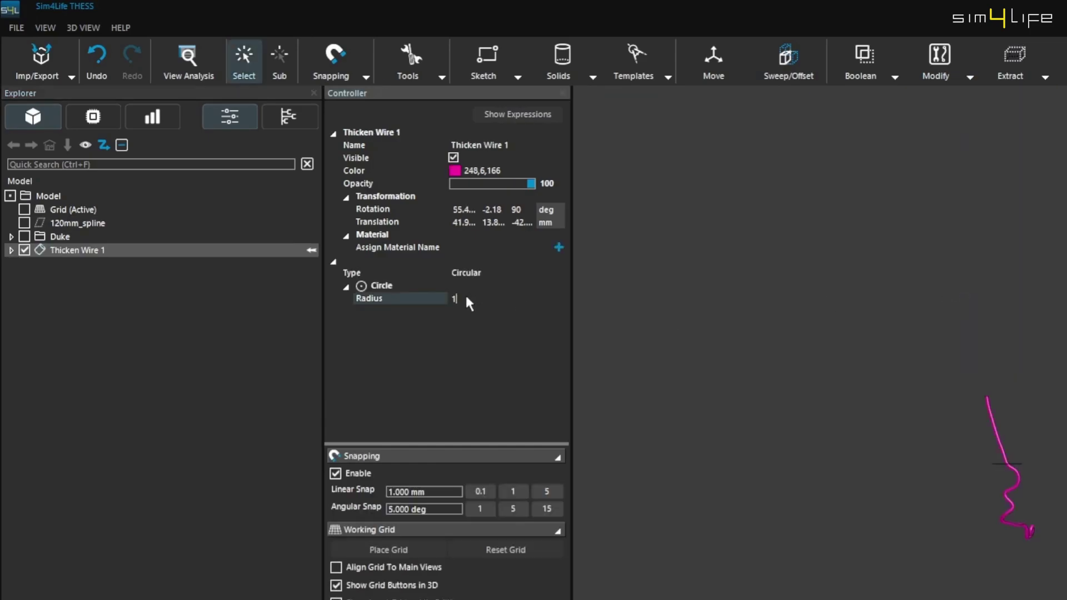
pyautogui.write('0.3')
pyautogui.press('Return')
# Colour the new wire yellow and rename it Lead.
pyautogui.click(455, 170)
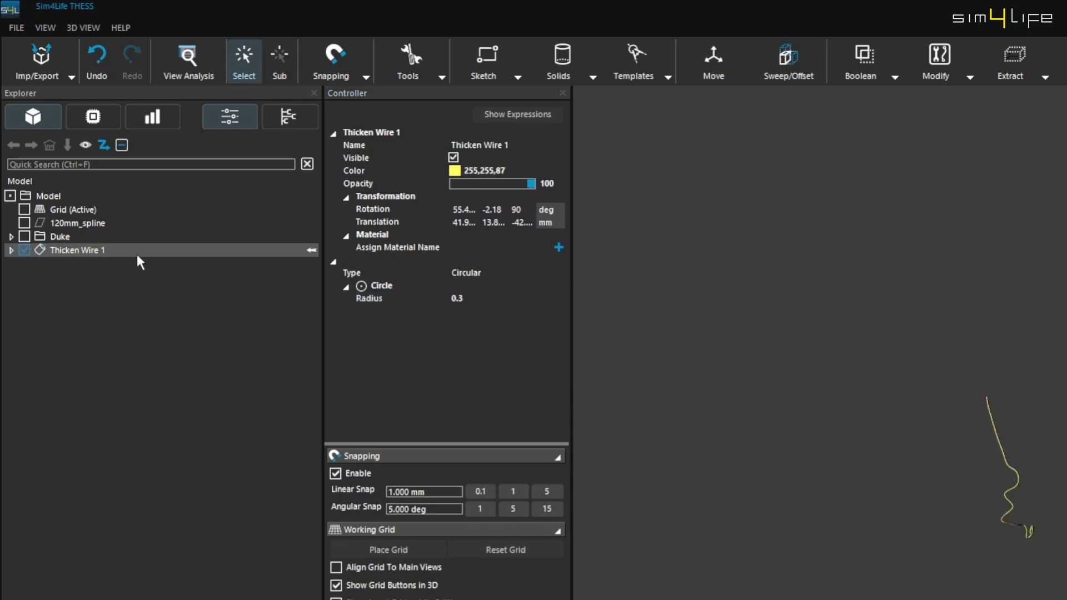
pyautogui.click(133, 248)
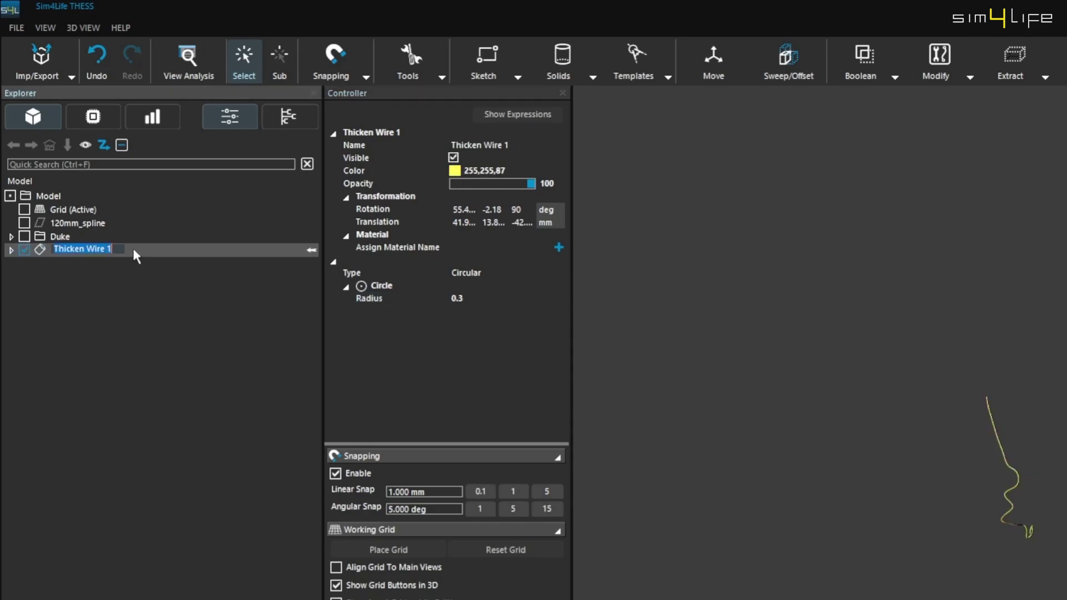
pyautogui.write('Lead')
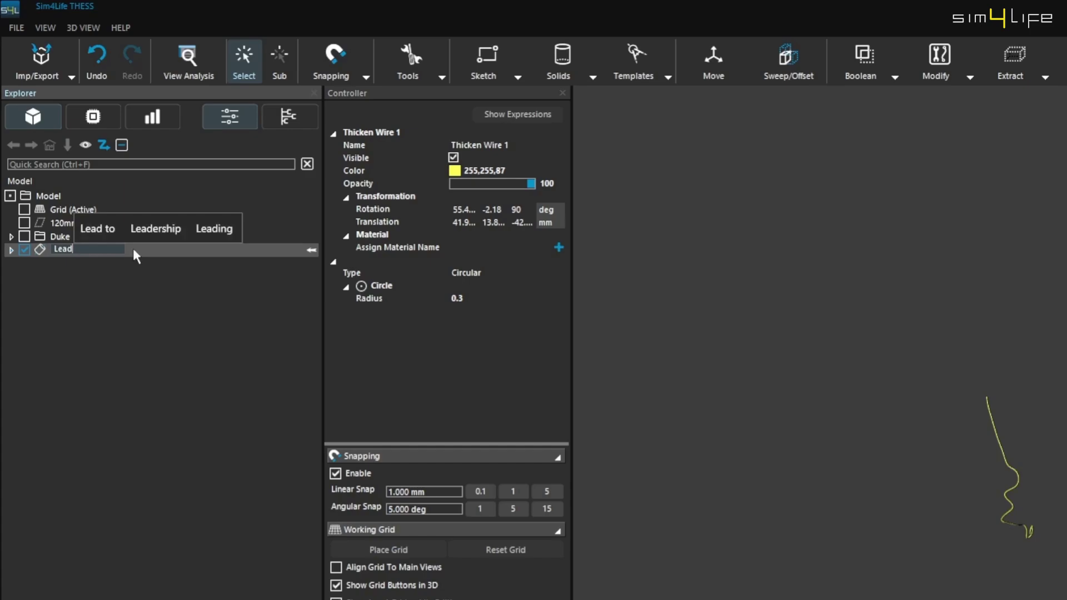
# Confirm the Lead name and thicken the 120mm_spline into a wire of radius 0.55.
pyautogui.click(141, 288)
pyautogui.click(78, 223)
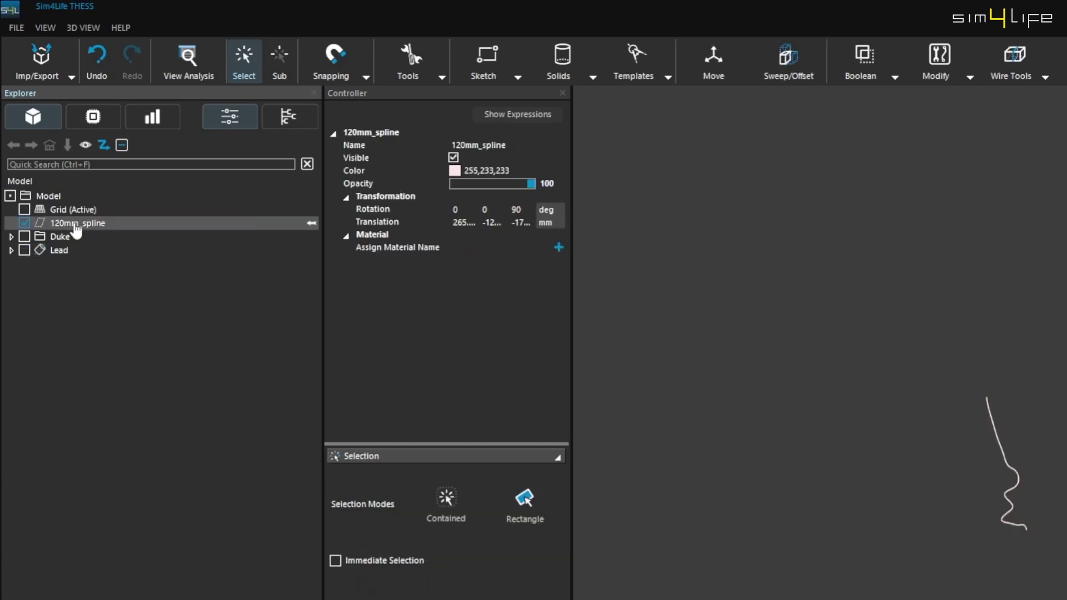
pyautogui.click(970, 76)
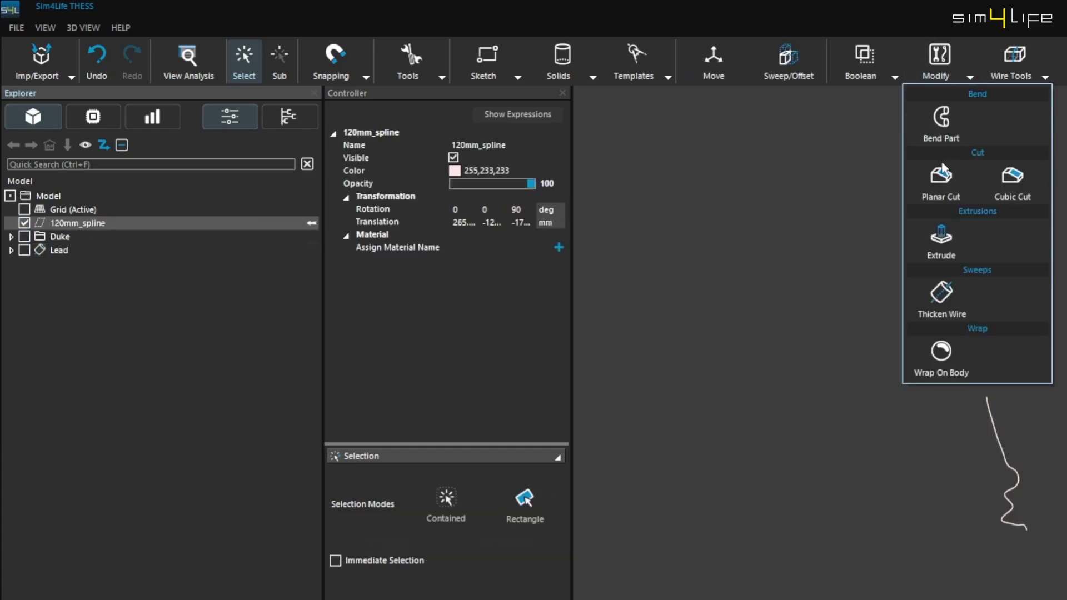
pyautogui.click(939, 292)
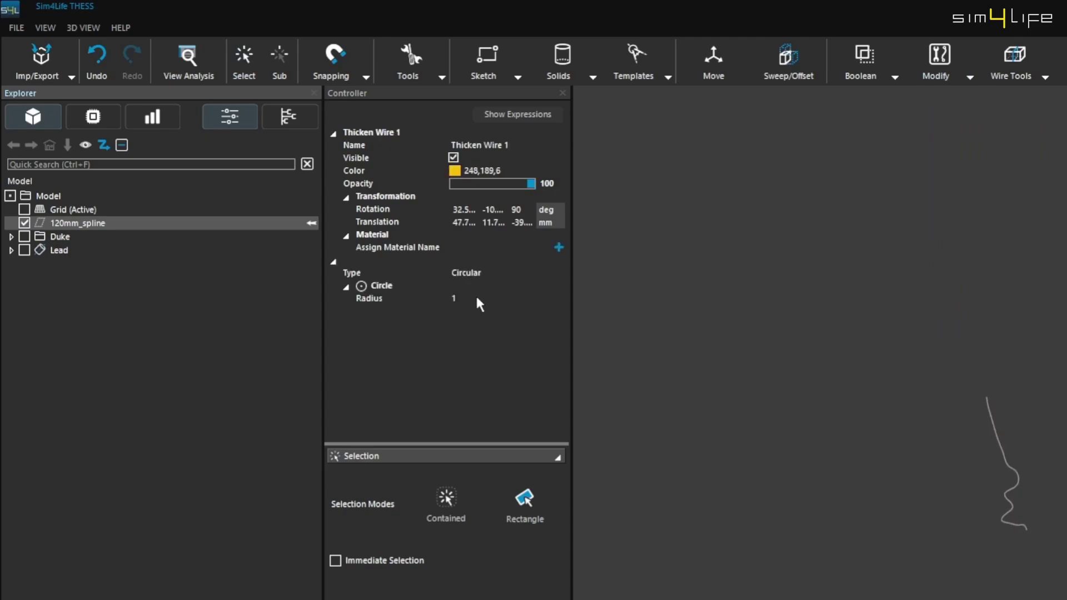
pyautogui.click(473, 299)
pyautogui.write('0.55')
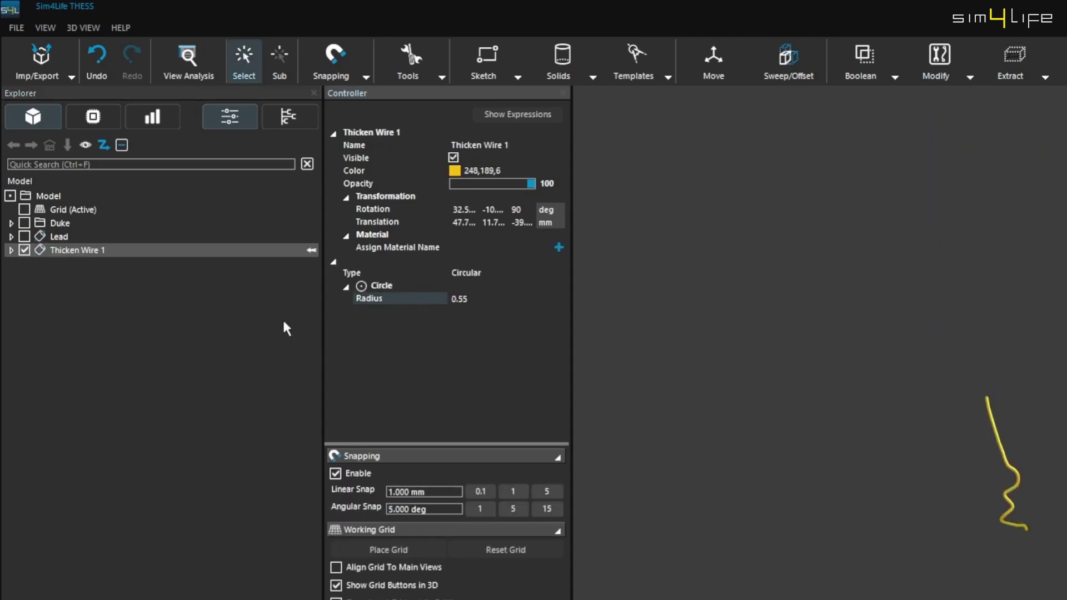
pyautogui.press('Return')
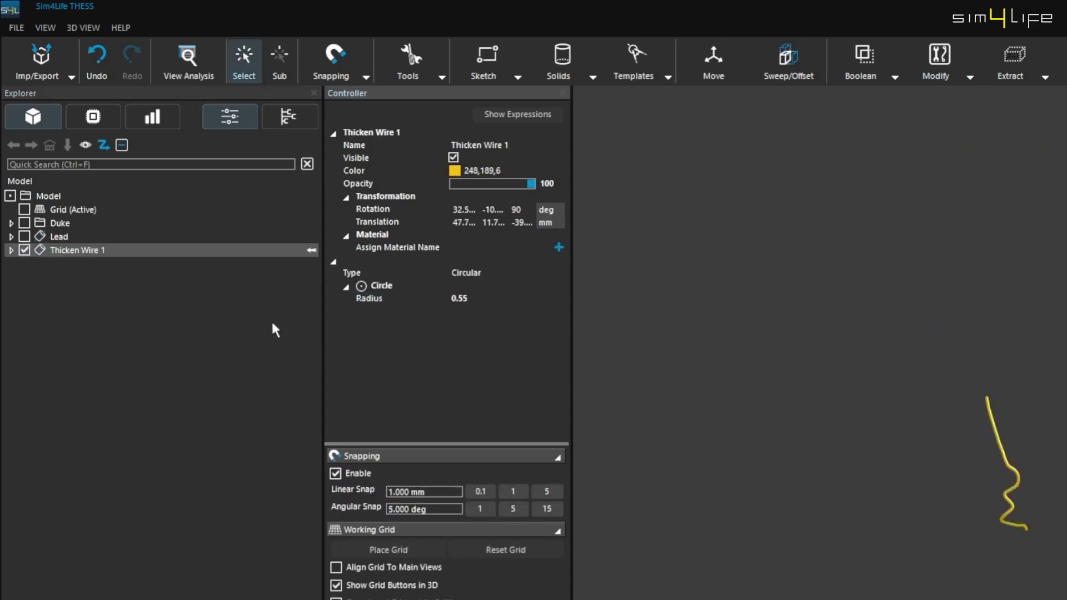
# Select Lead and Coating together and zoom in on the coiled lead tip.
pyautogui.click(271, 319)
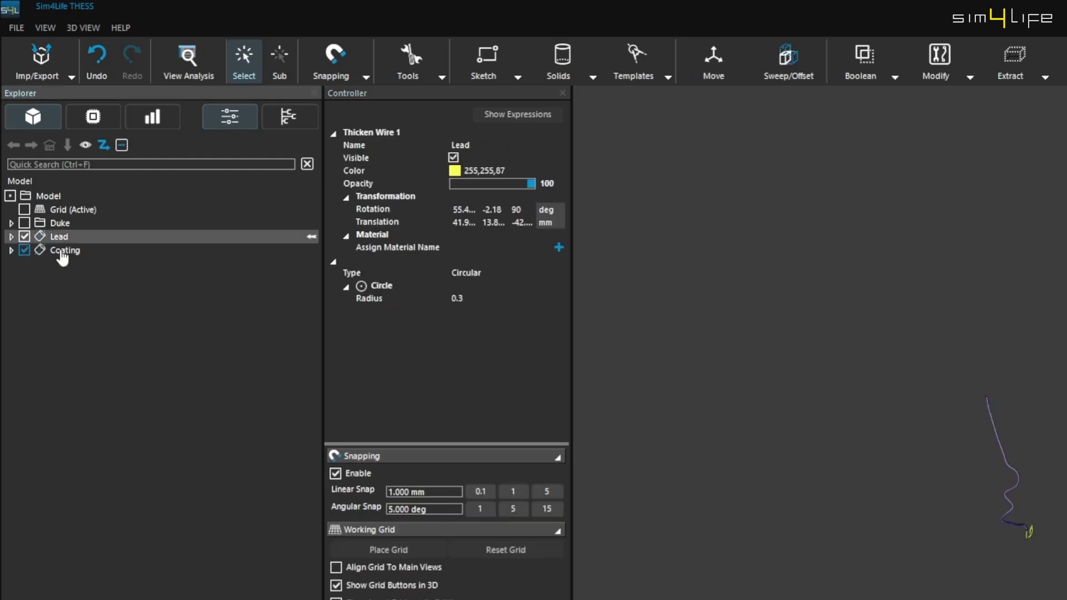
pyautogui.keyDown('ctrl'); pyautogui.click(63, 252); pyautogui.keyUp('ctrl')
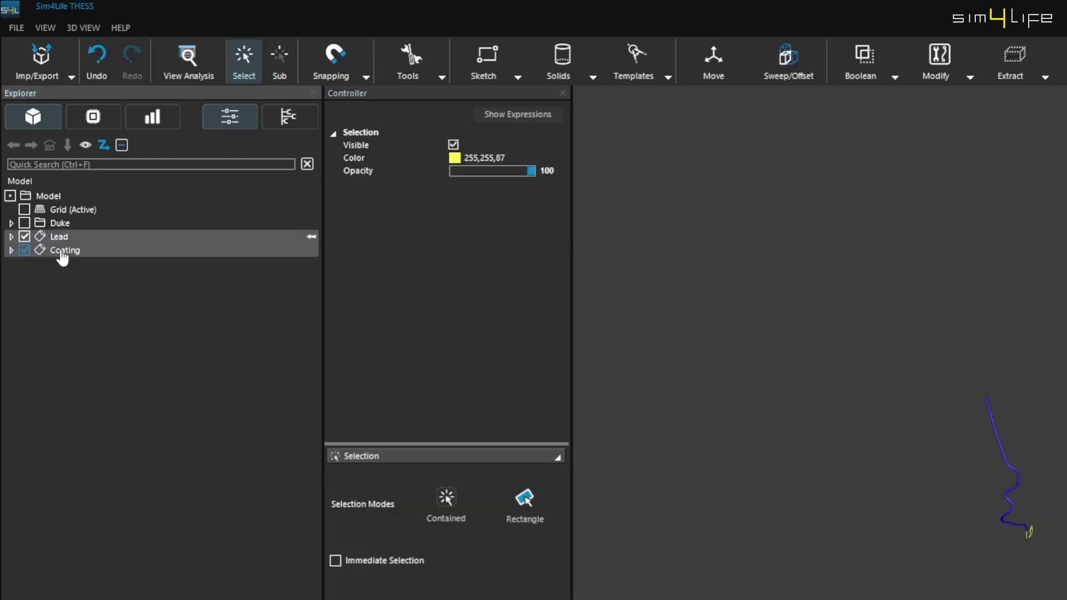
pyautogui.scroll(5, 647, 378)
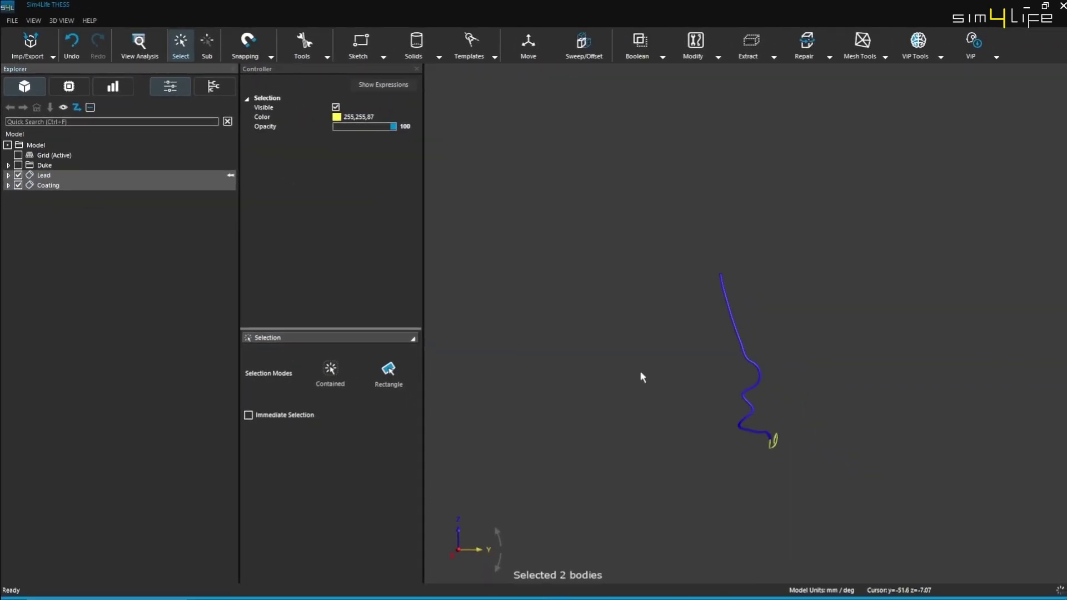
pyautogui.moveTo(585, 446); pyautogui.dragTo(554, 437, button='middle')
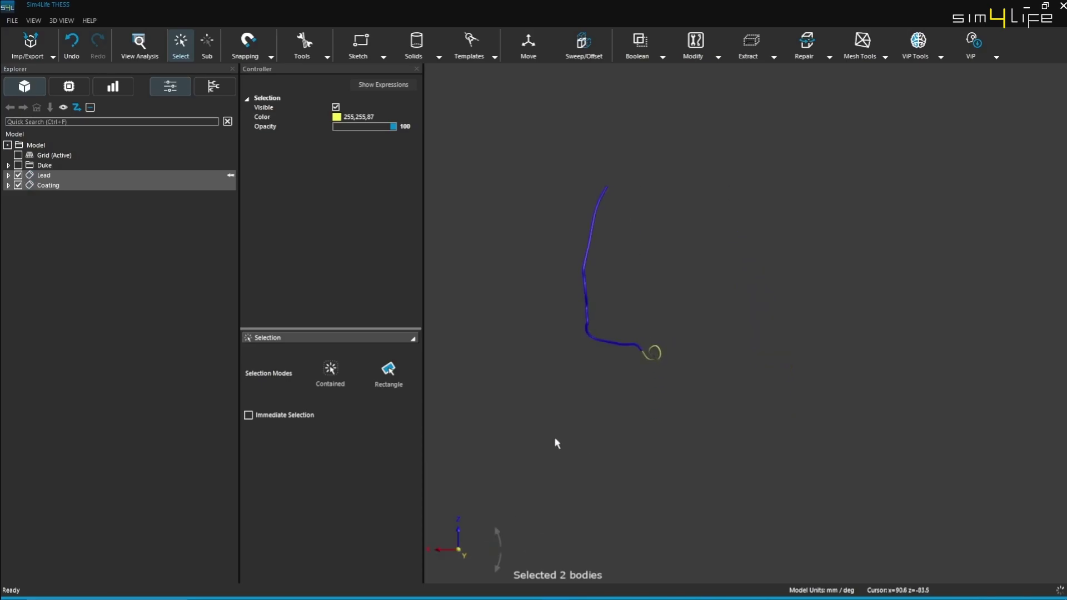
pyautogui.scroll(5, 558, 423)
pyautogui.scroll(5, 658, 417)
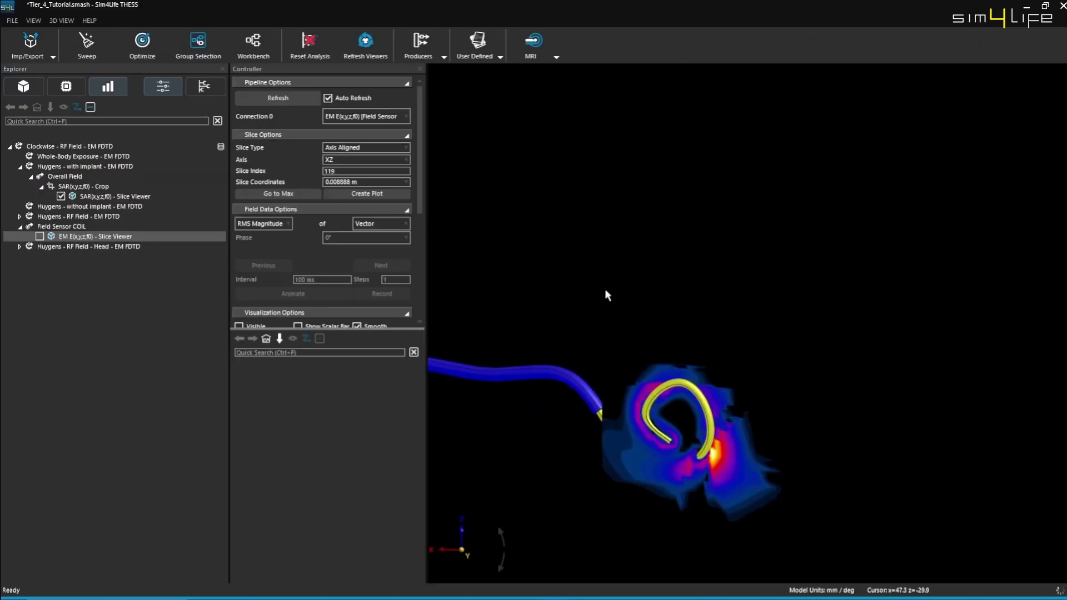
pyautogui.moveTo(608, 296); pyautogui.dragTo(639, 155, button='middle')
pyautogui.scroll(2, 639, 156)
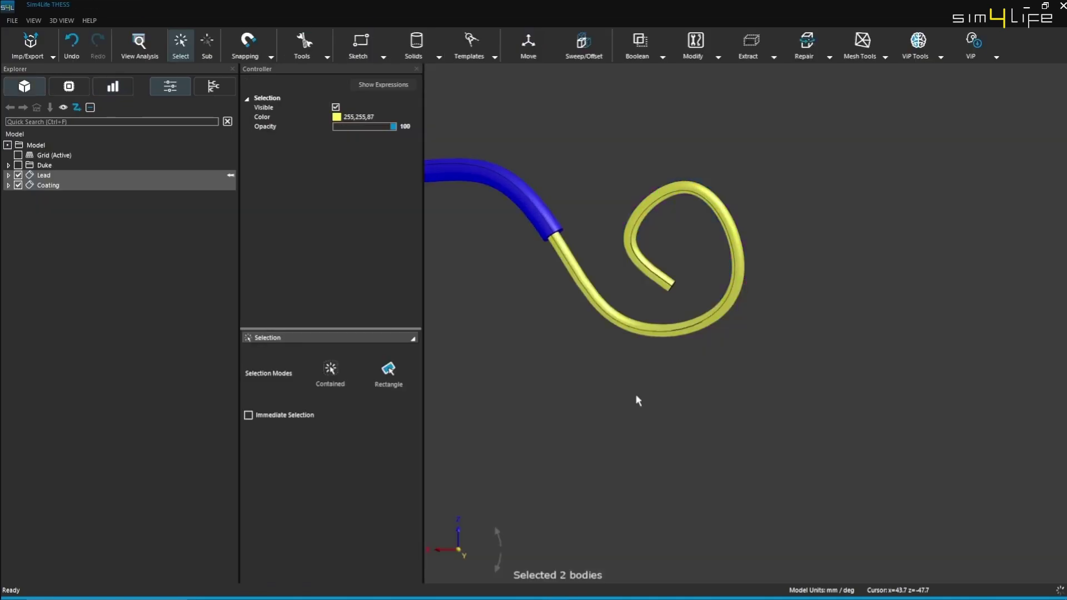
# Import the IPG.sab housing and orbit the view around the lead and IPG.
pyautogui.click(20, 50)
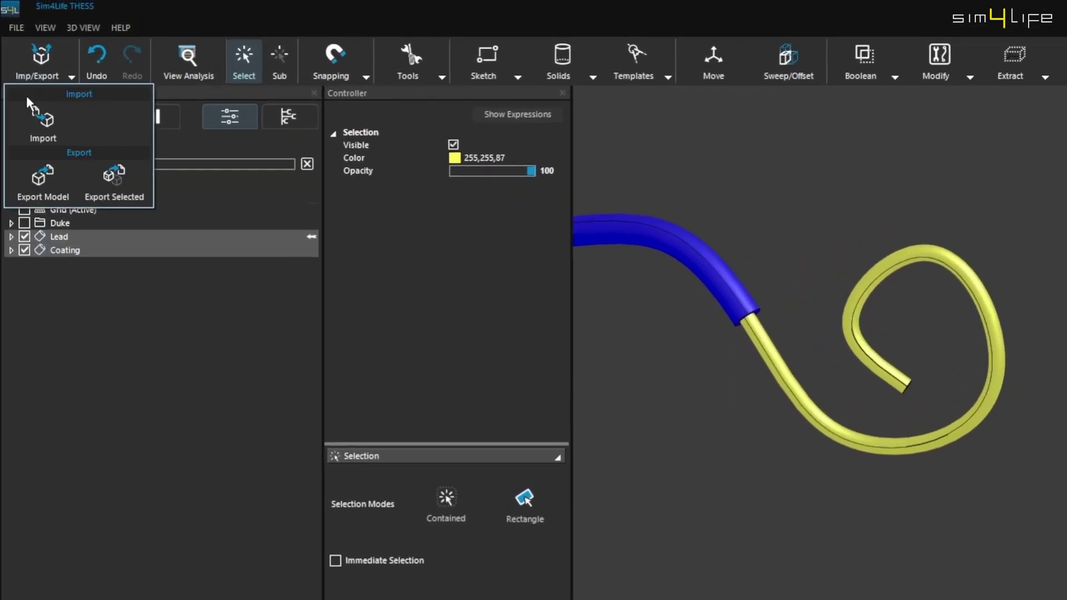
pyautogui.click(32, 118)
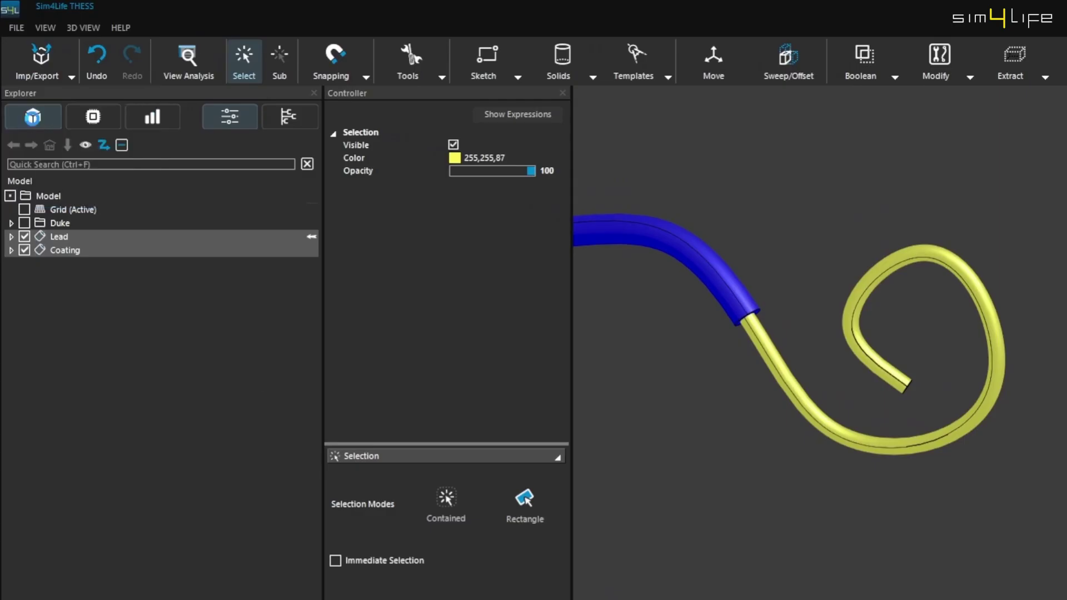
pyautogui.click(169, 141)
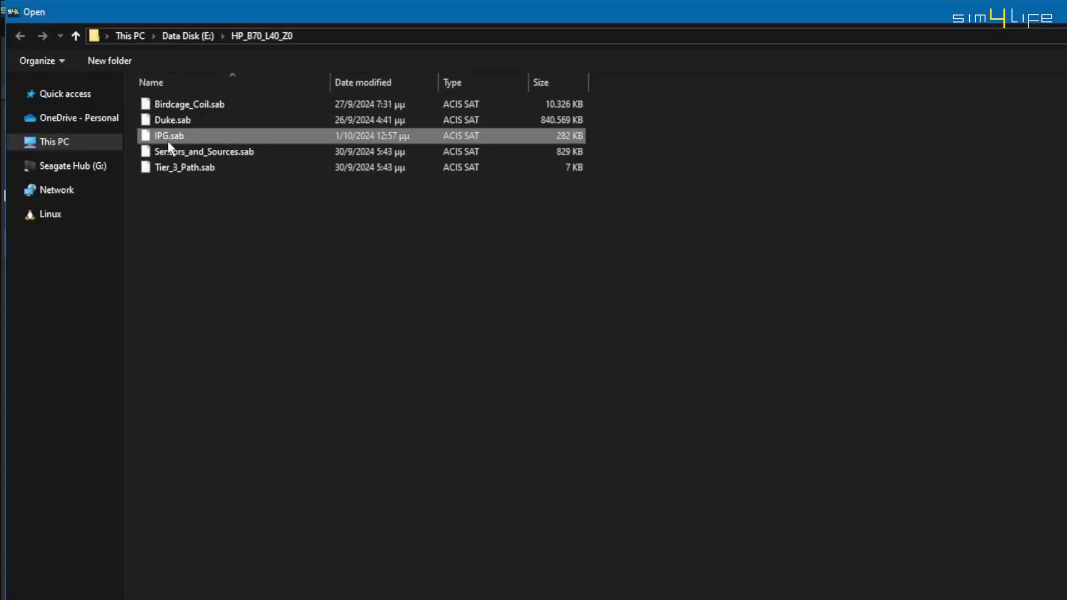
pyautogui.doubleClick(169, 143)
pyautogui.click(624, 434)
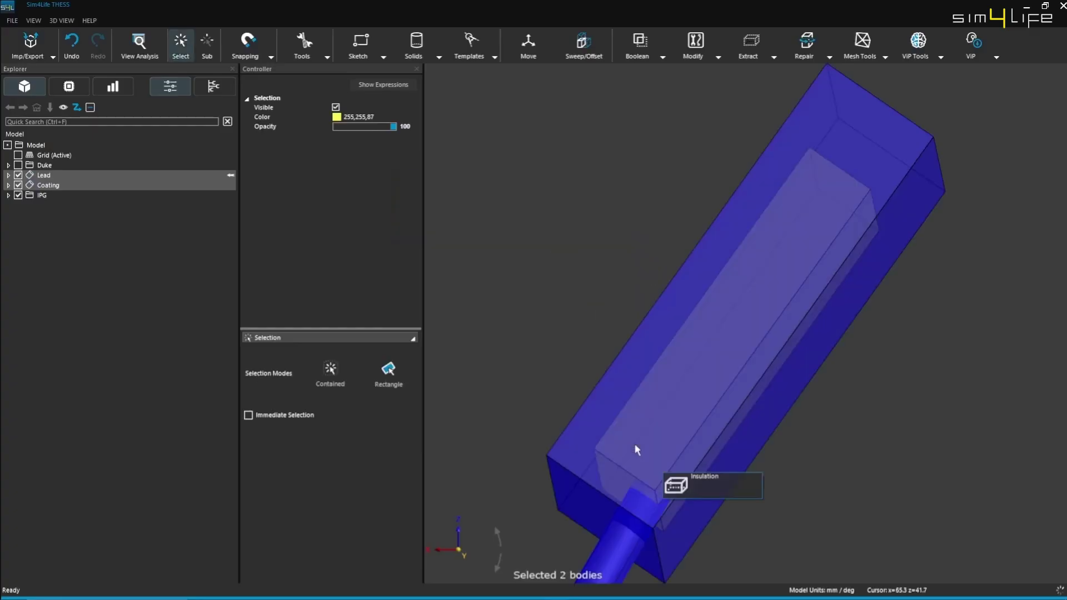
pyautogui.scroll(-10, 637, 450)
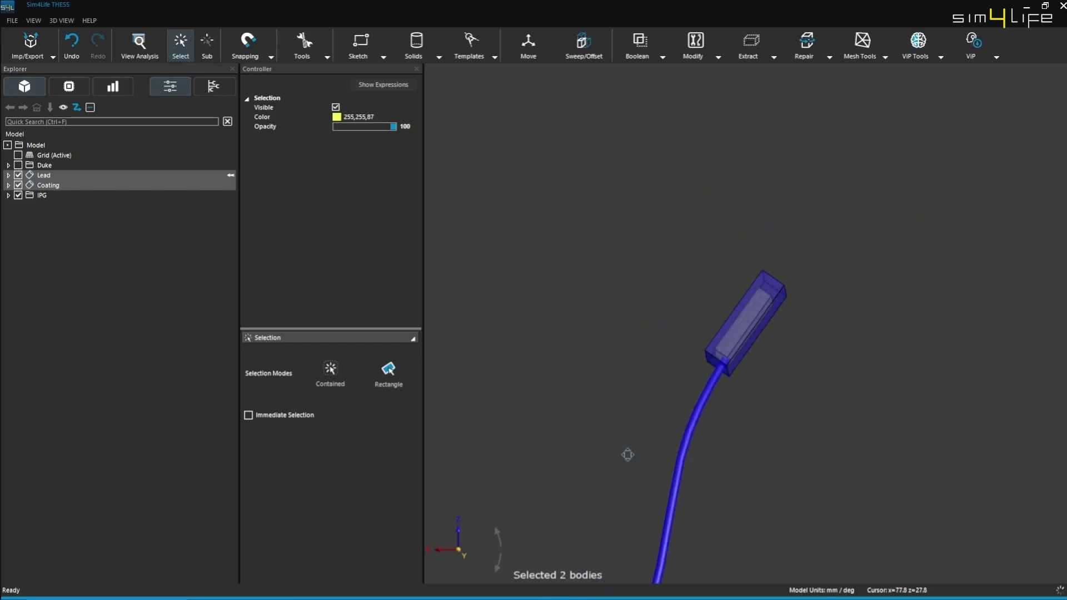
pyautogui.moveTo(622, 285); pyautogui.dragTo(610, 381, button='middle')
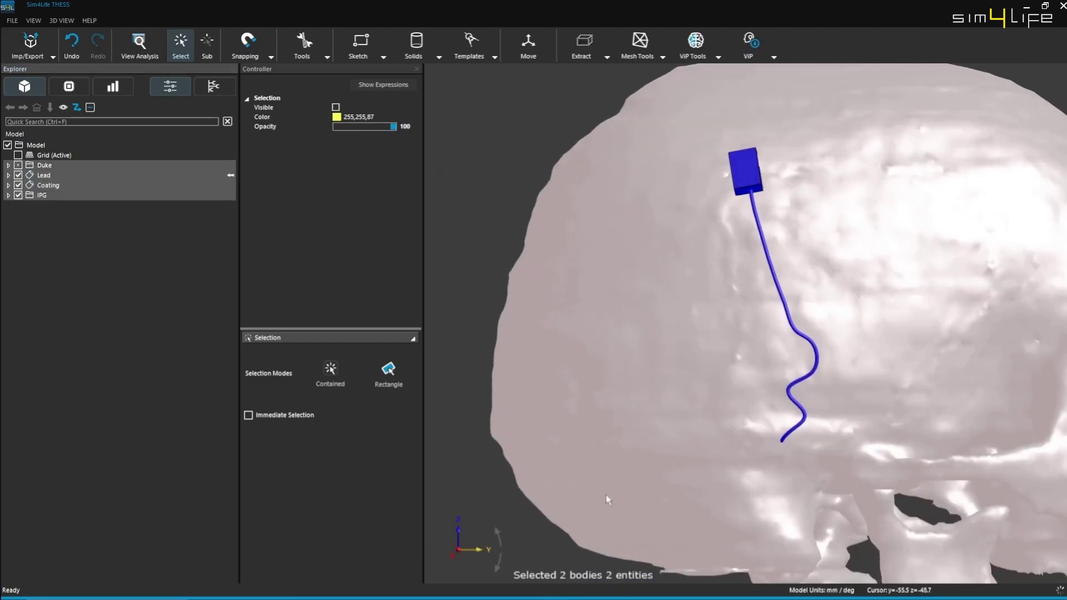
pyautogui.scroll(-3, 634, 493)
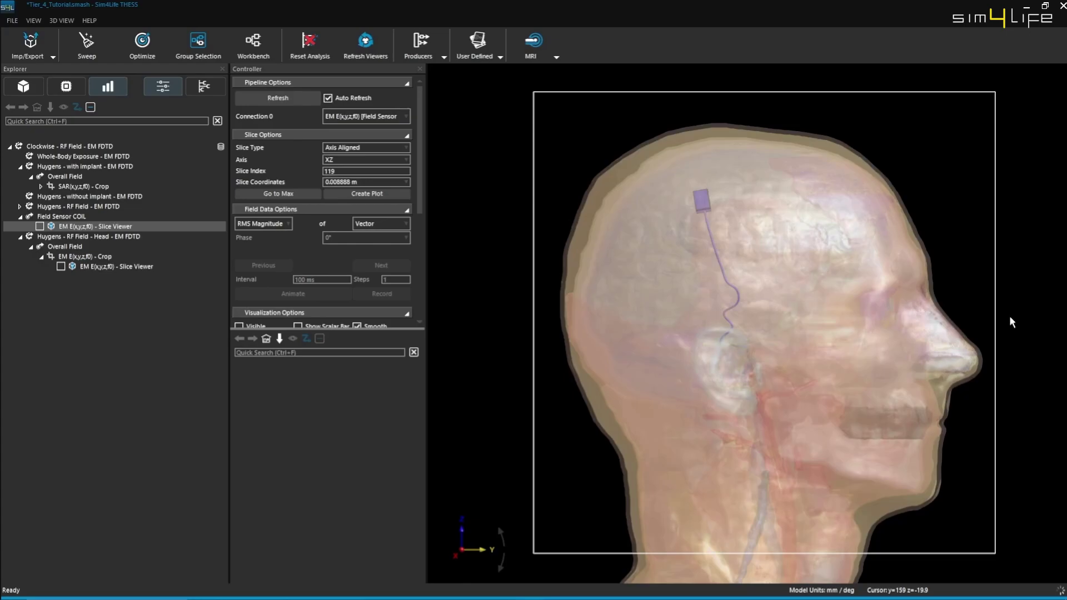
# Facing the head, show Field Sensor COIL's head-cropped E-field slice and hide the whole-body slice.
pyautogui.moveTo(1012, 323); pyautogui.dragTo(582, 492, button='middle')
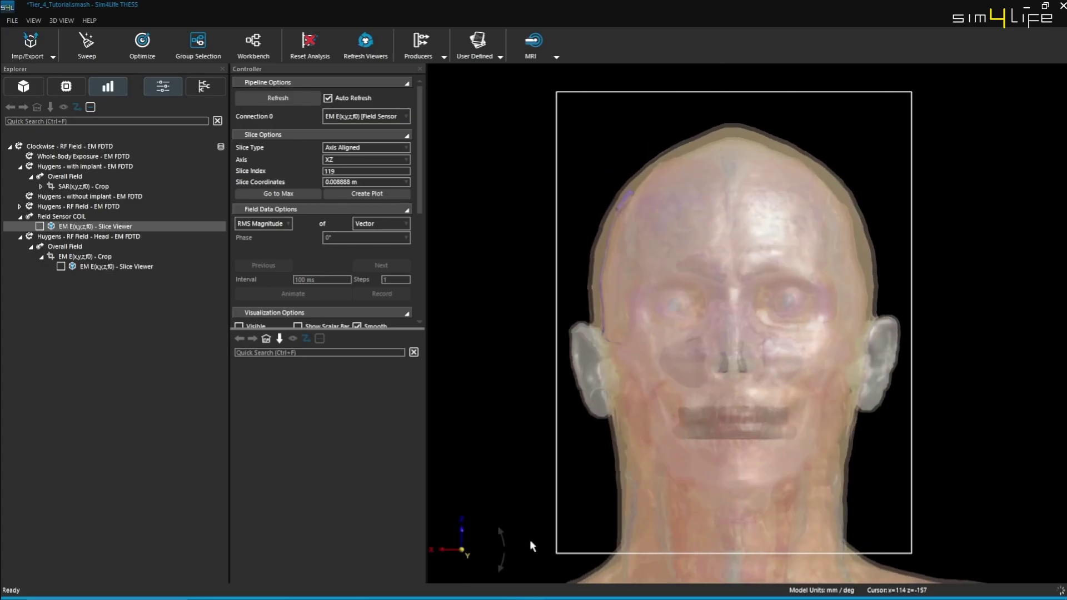
pyautogui.scroll(-4, 582, 492)
pyautogui.scroll(-5, 584, 499)
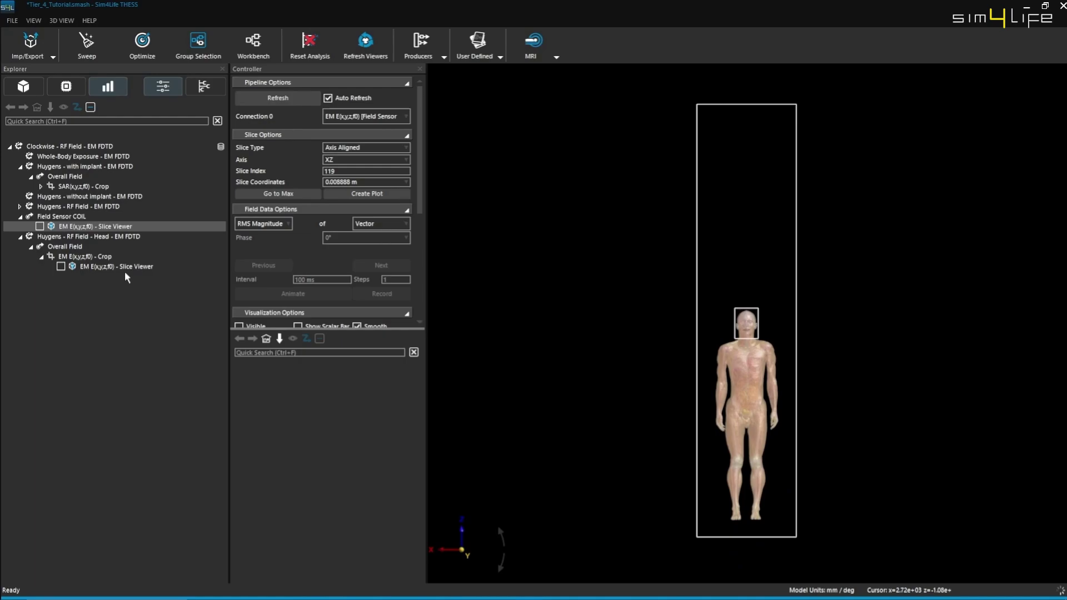
pyautogui.click(44, 226)
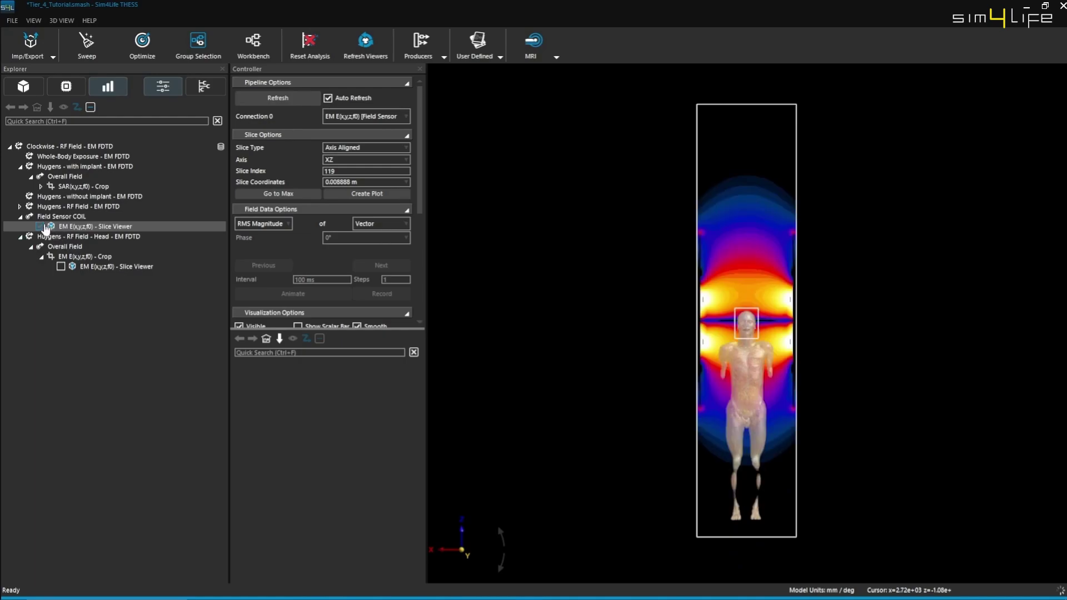
pyautogui.click(61, 266)
pyautogui.click(39, 226)
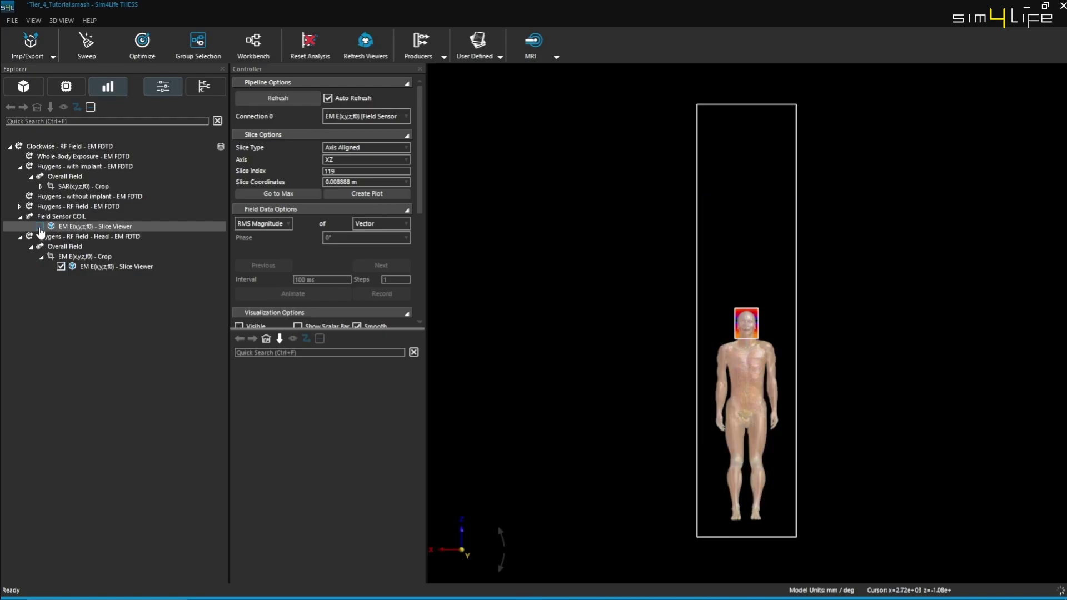
pyautogui.scroll(1, 562, 377)
pyautogui.scroll(5, 562, 376)
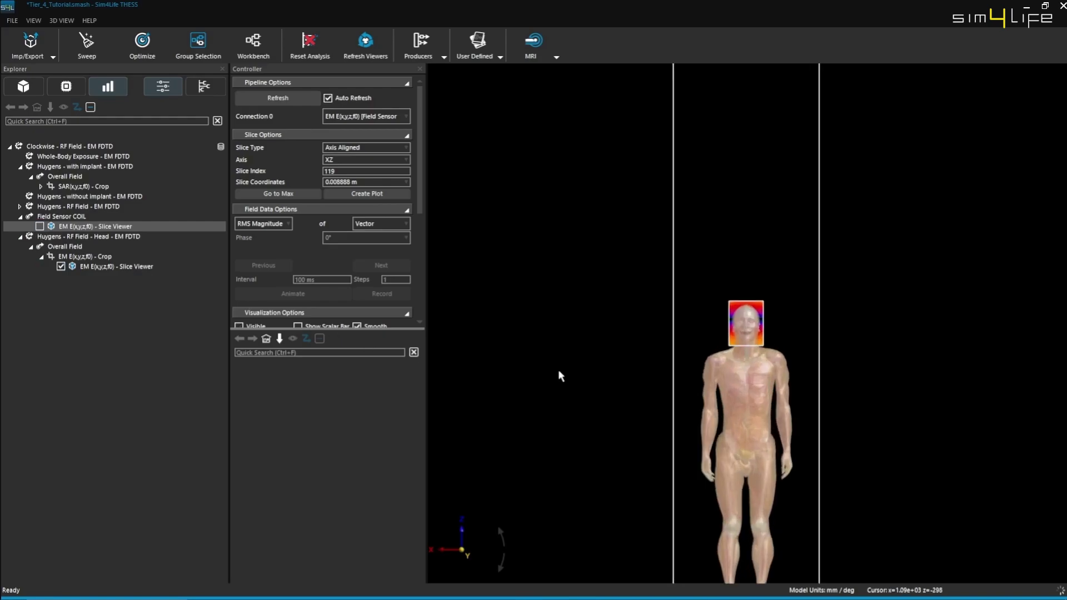
pyautogui.scroll(3, 560, 377)
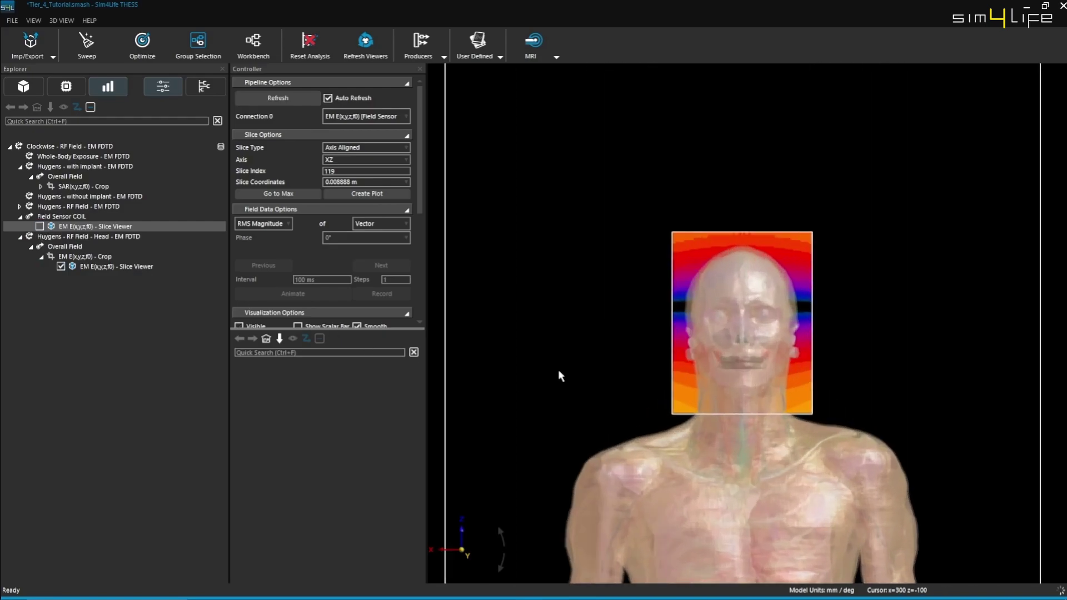
pyautogui.scroll(-1, 558, 375)
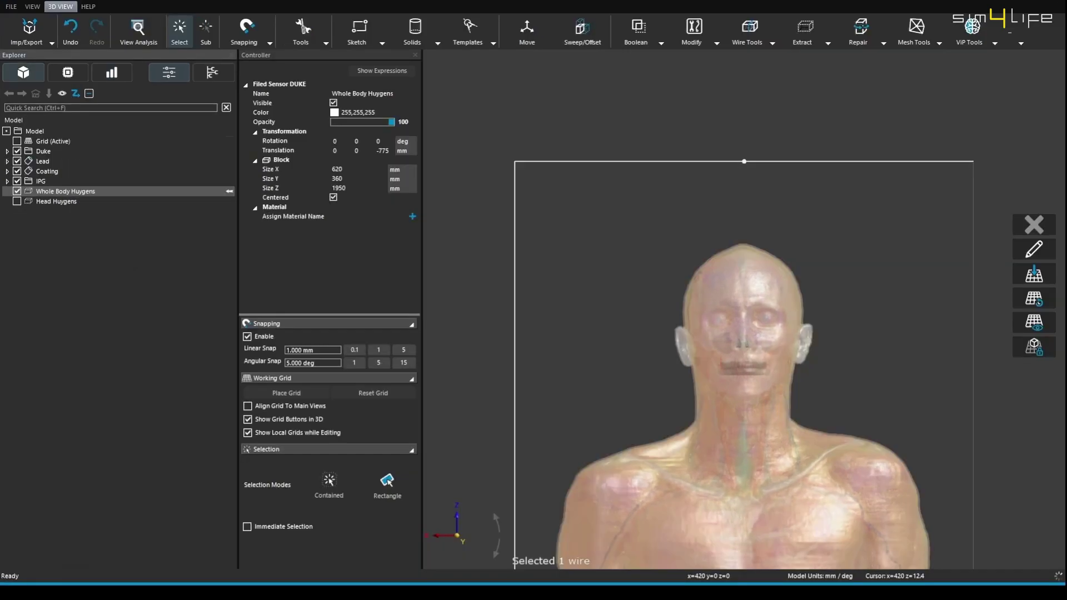
# Zoom the 3D view around the Head Huygens box enclosing Duke's head.
pyautogui.scroll(-5, 743, 389)
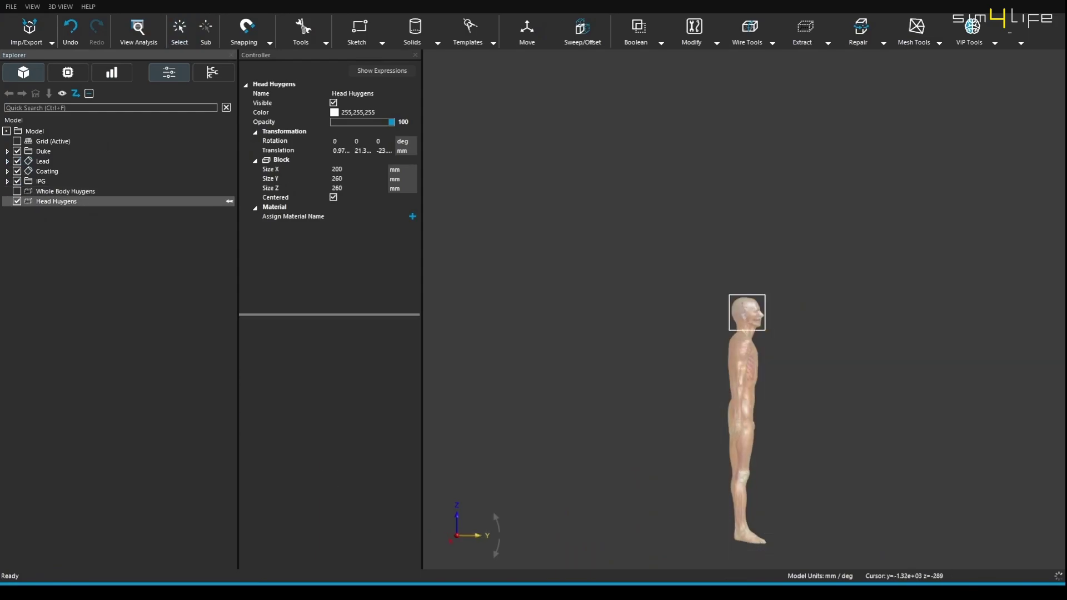
pyautogui.scroll(5, 744, 310)
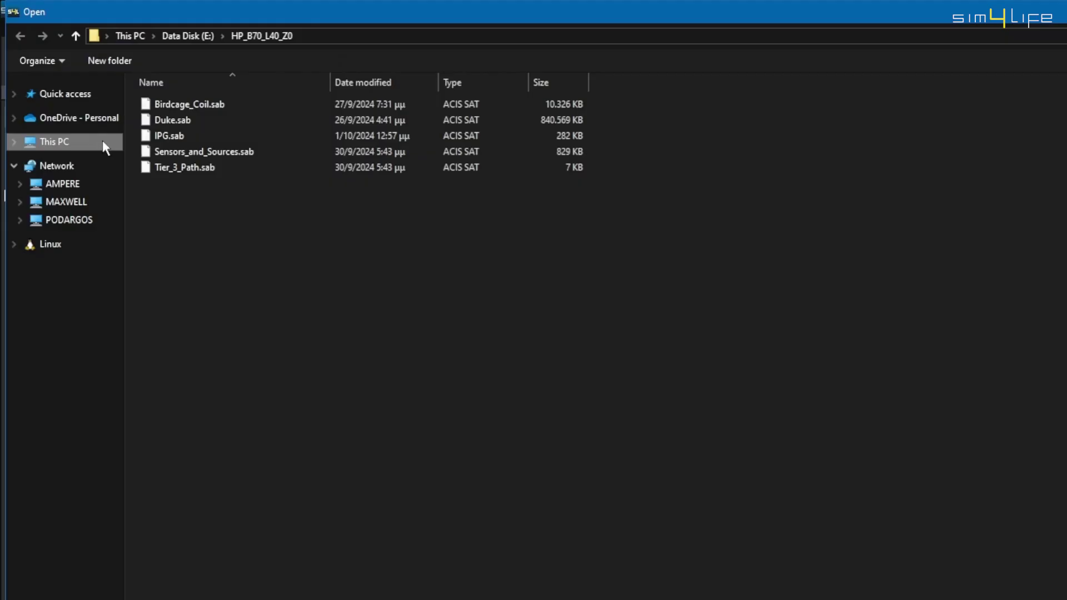
# Import Birdcage_Coil.sab with default options and view the coil-encircled head from the front.
pyautogui.click(185, 107)
pyautogui.press('Return')
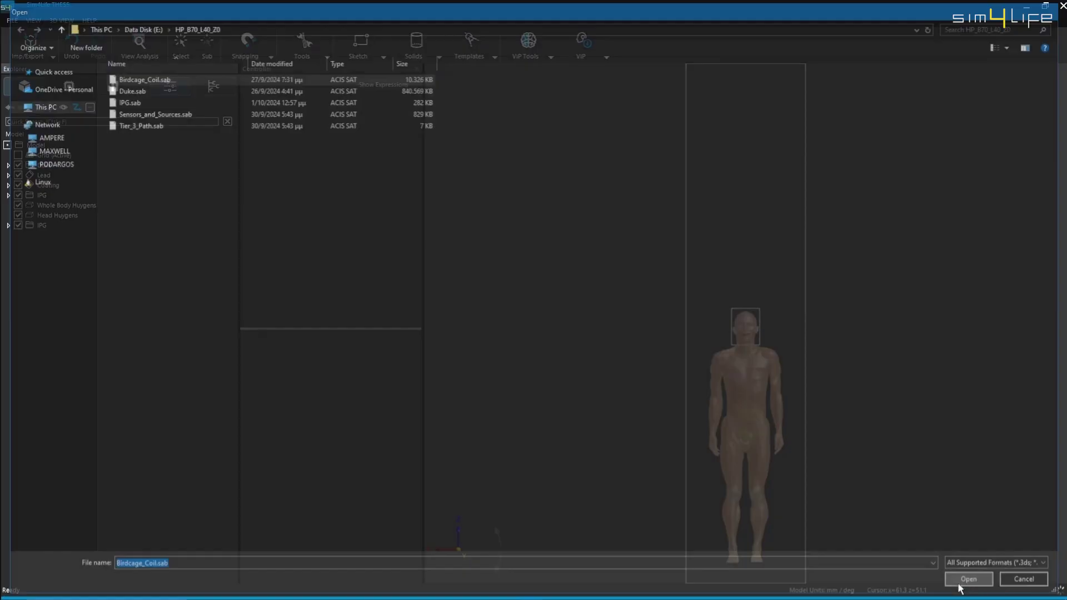
pyautogui.click(624, 435)
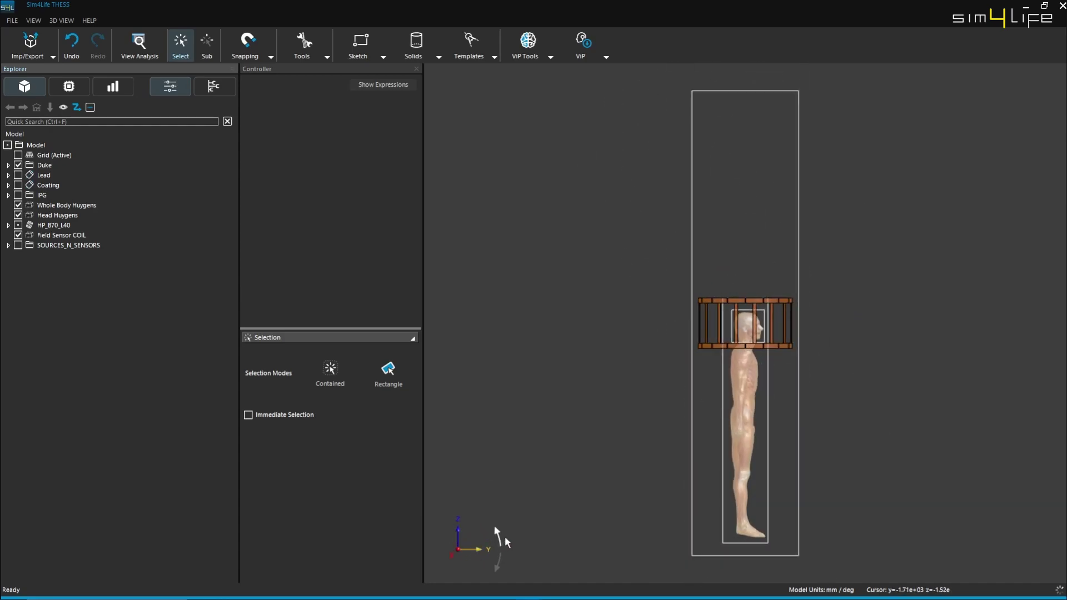
pyautogui.click(493, 557)
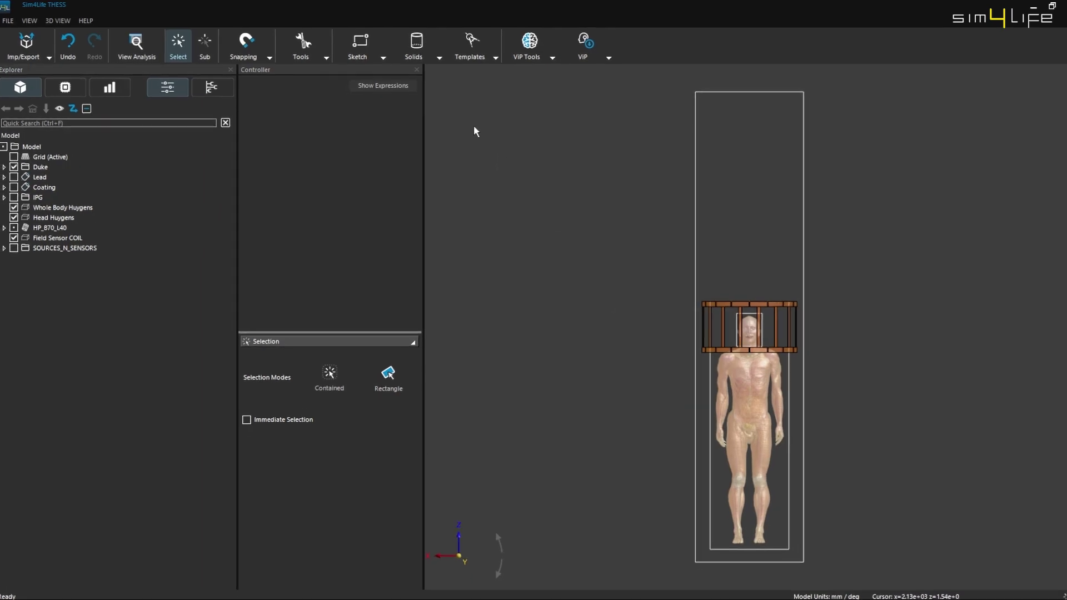
# Place a sketch point at the centre of Duke's head, then switch to top view.
pyautogui.click(360, 44)
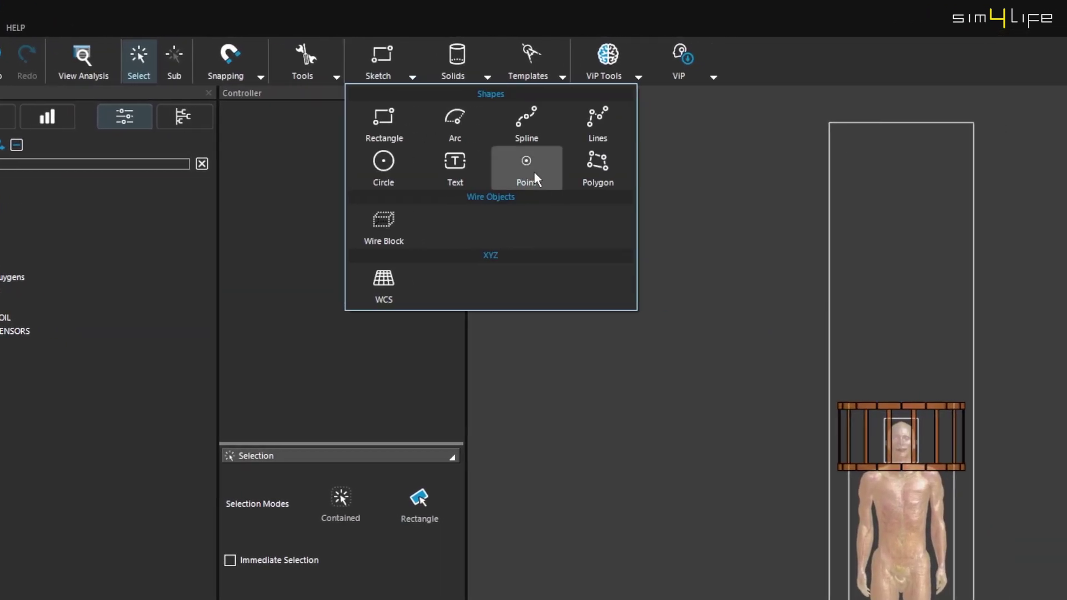
pyautogui.click(576, 172)
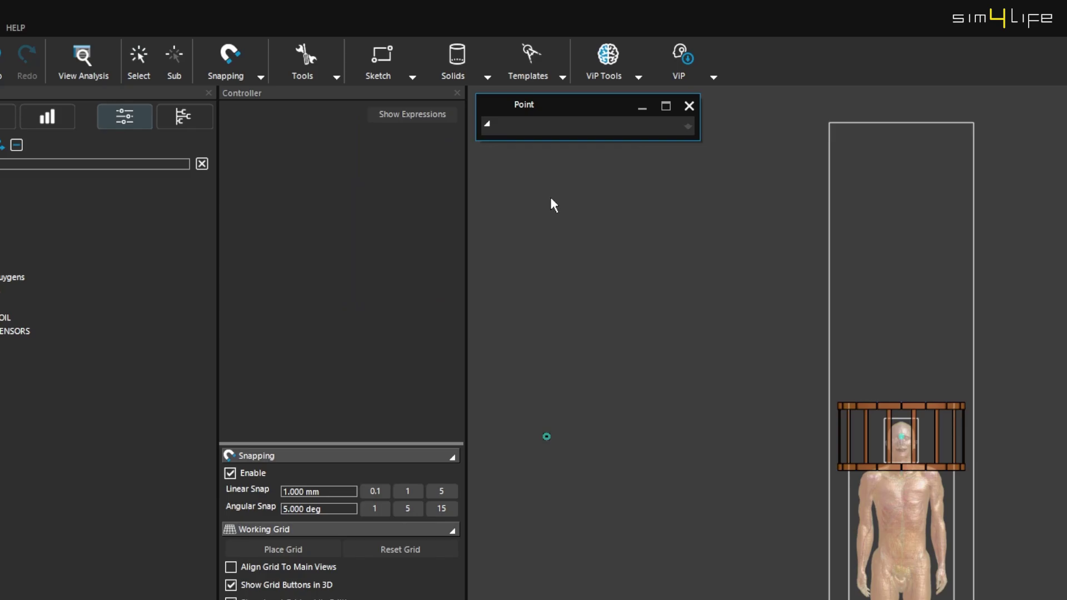
pyautogui.click(900, 438)
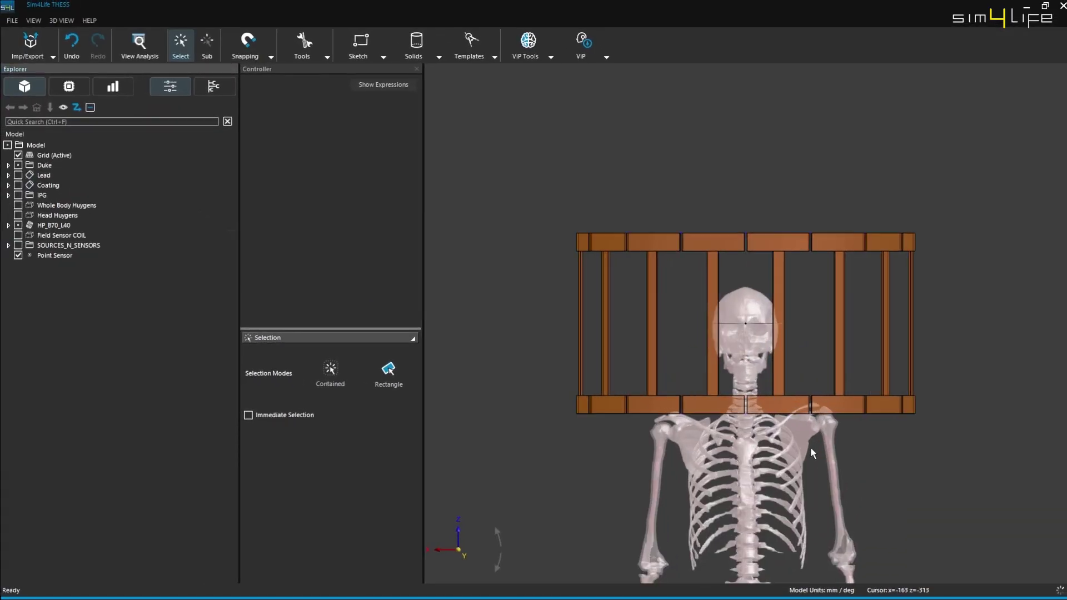
pyautogui.click(458, 528)
pyautogui.scroll(3, 702, 465)
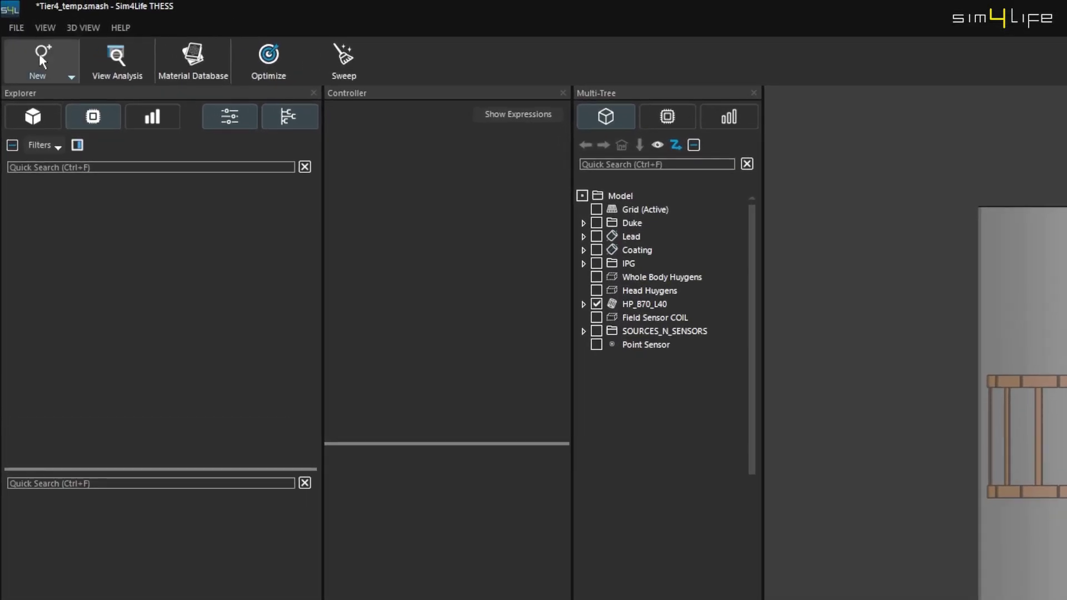
# Create a single EM FDTD simulation lasting 320 periods and add the HP_B70_L40 coil to it.
pyautogui.click(29, 40)
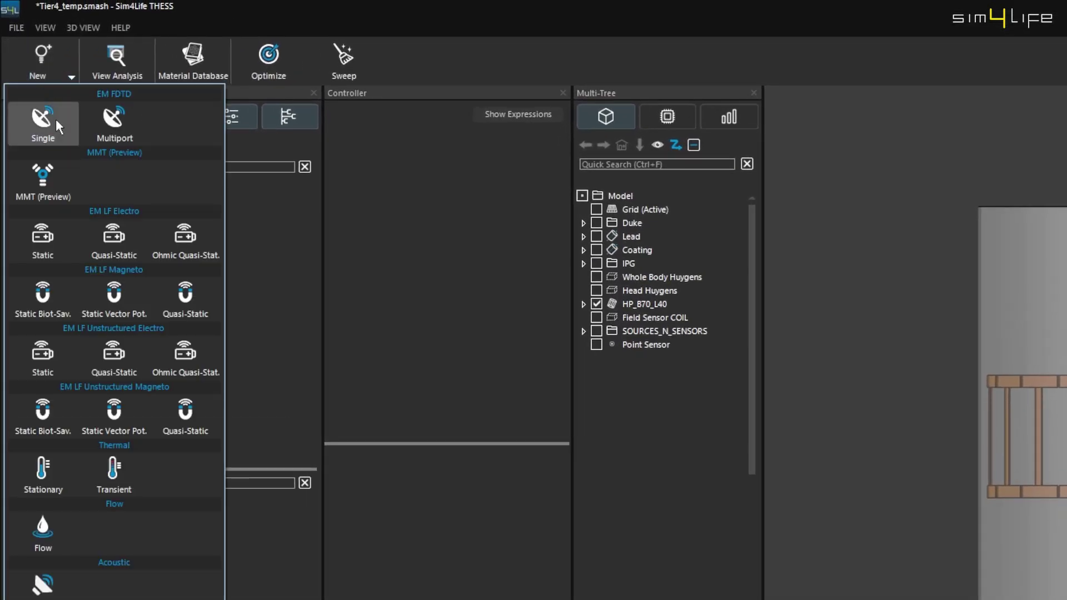
pyautogui.click(56, 119)
pyautogui.click(73, 196)
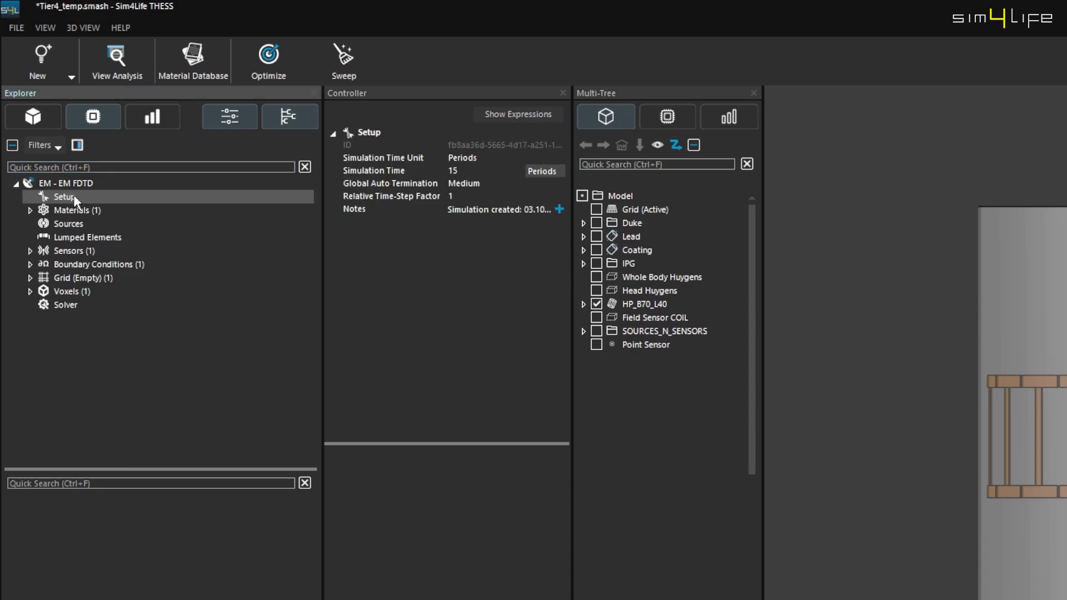
pyautogui.click(468, 171)
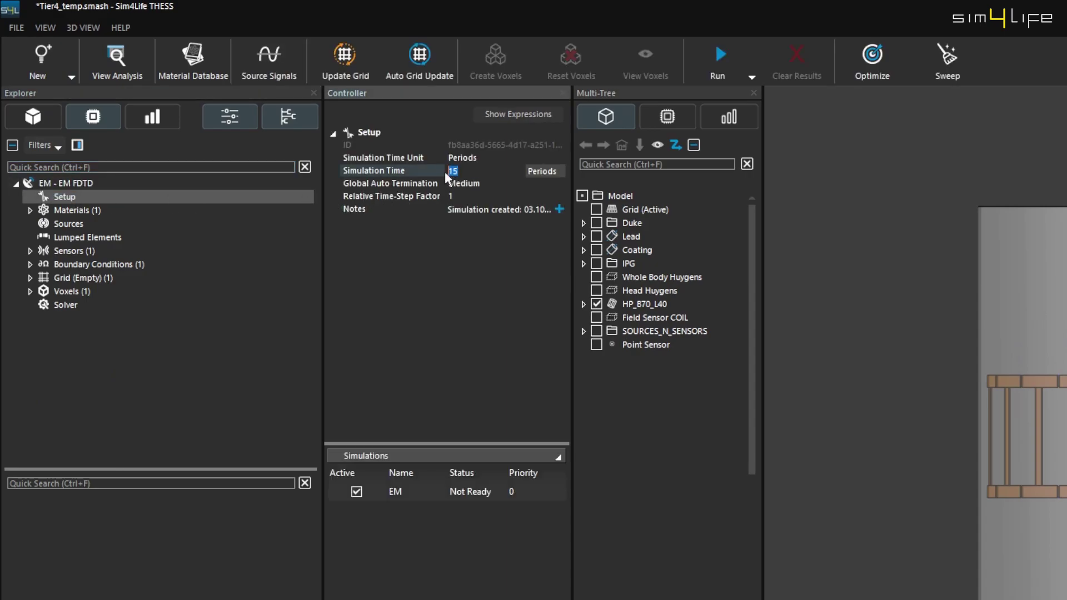
pyautogui.write('320')
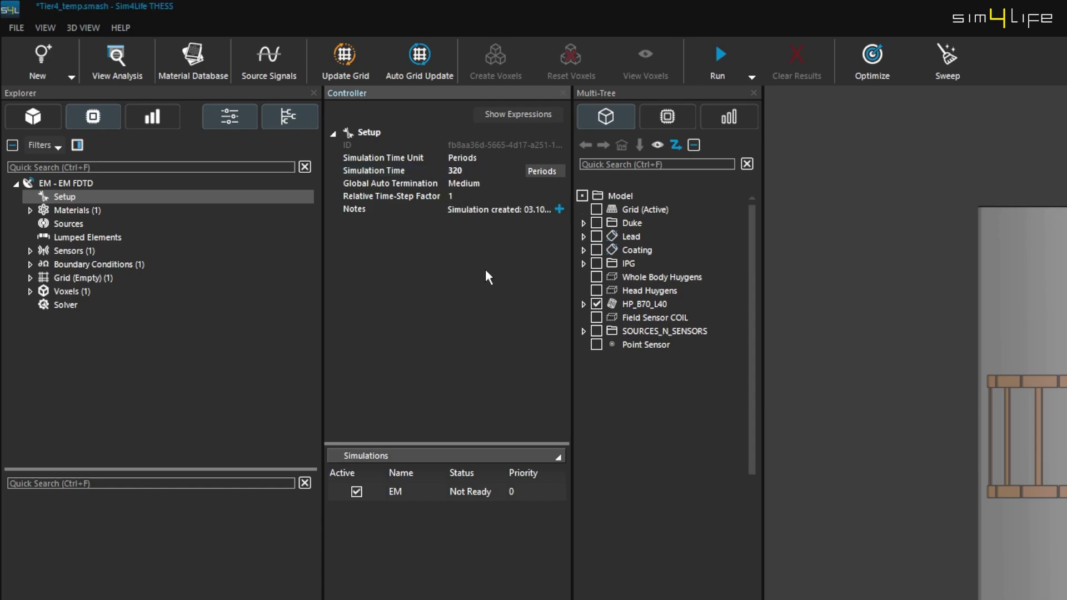
pyautogui.moveTo(677, 305); pyautogui.dragTo(147, 185)
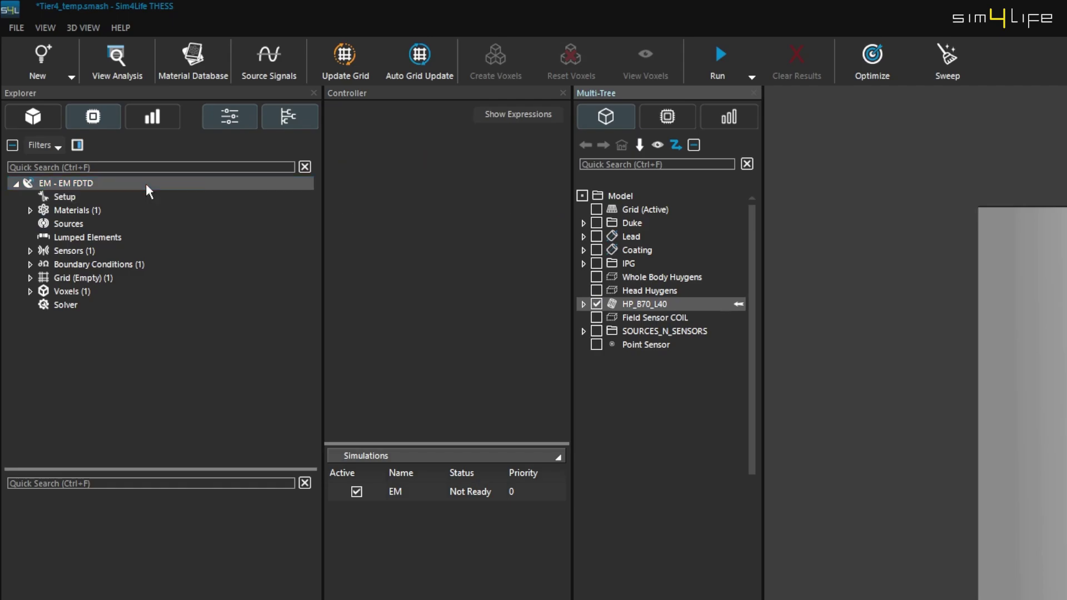
# Review the settings of Edge Sources Q and I, the 32 capacitors and the field sensor.
pyautogui.click(75, 222)
pyautogui.click(31, 223)
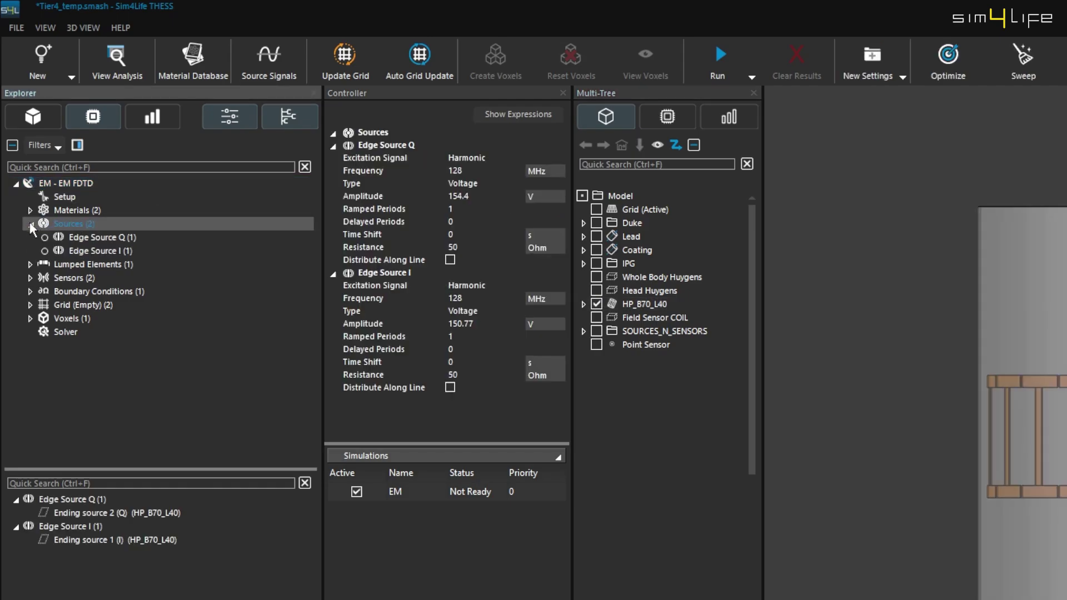
pyautogui.click(115, 238)
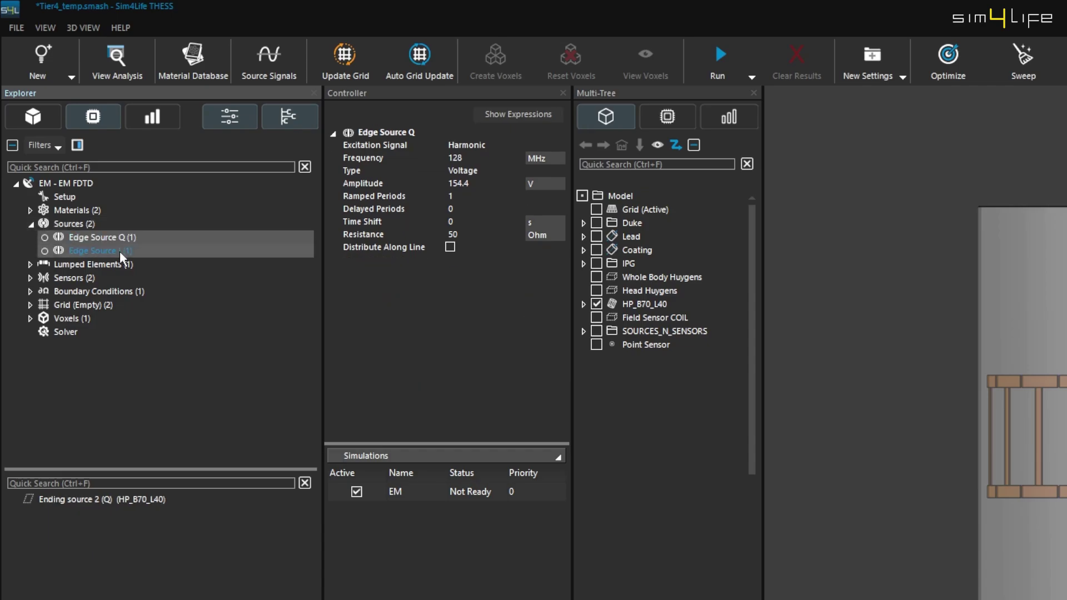
pyautogui.click(119, 251)
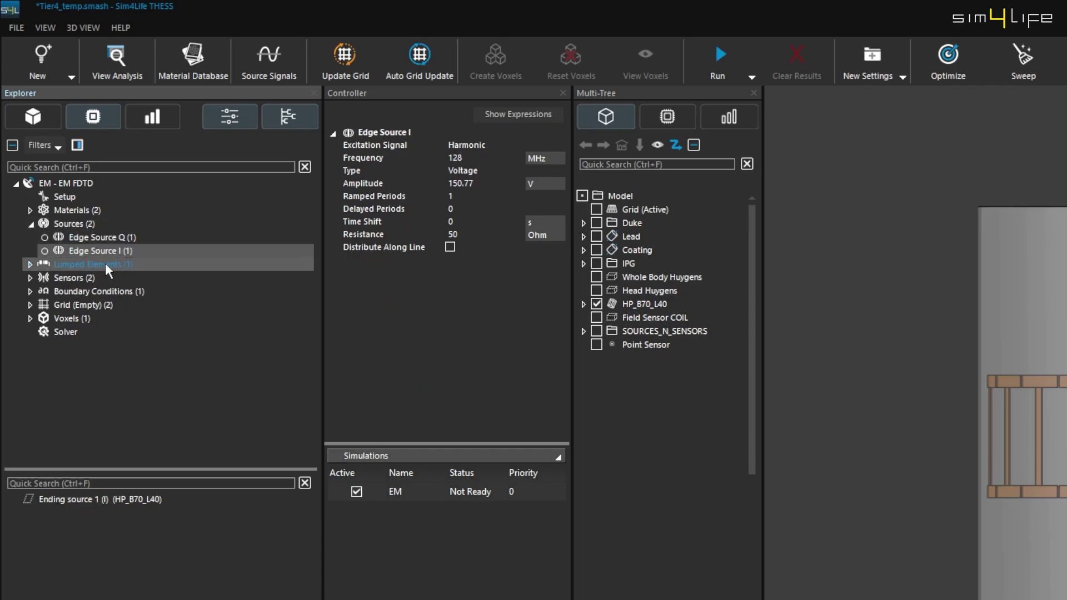
pyautogui.click(105, 263)
pyautogui.click(30, 264)
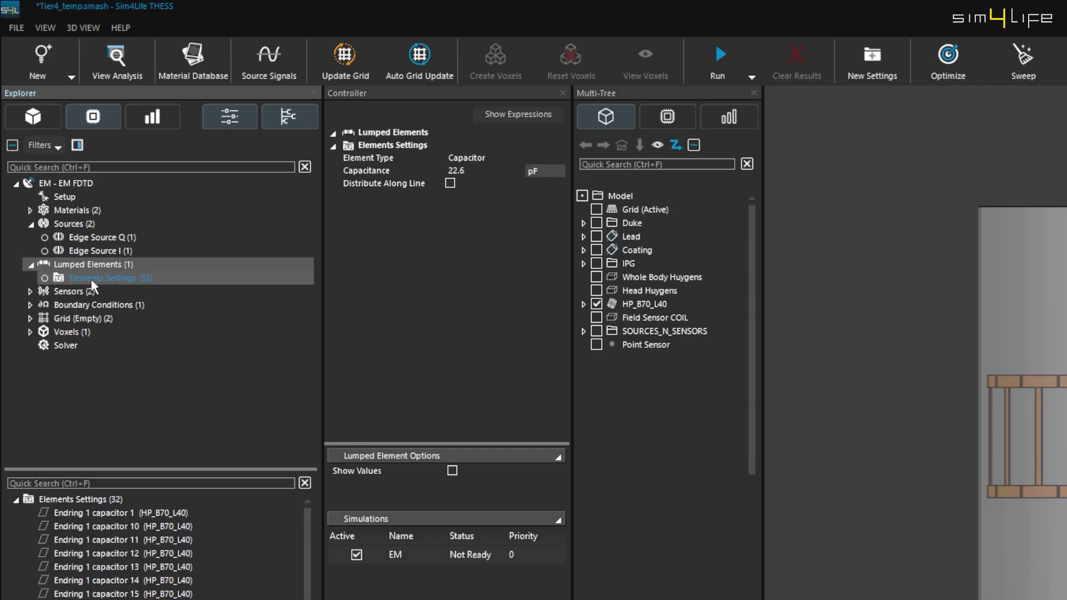
pyautogui.click(92, 278)
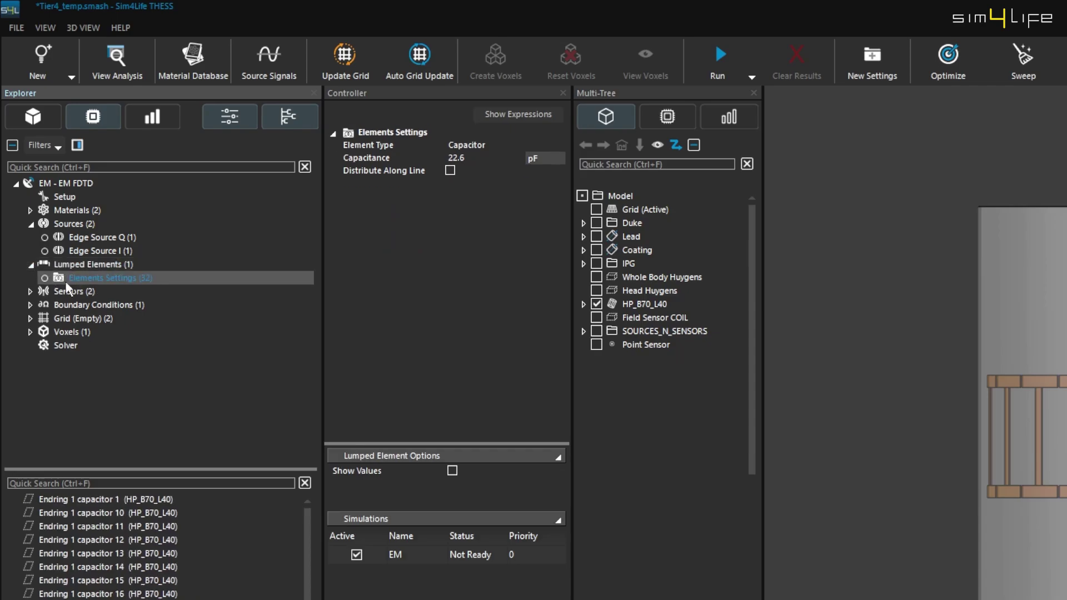
pyautogui.click(30, 291)
pyautogui.click(91, 305)
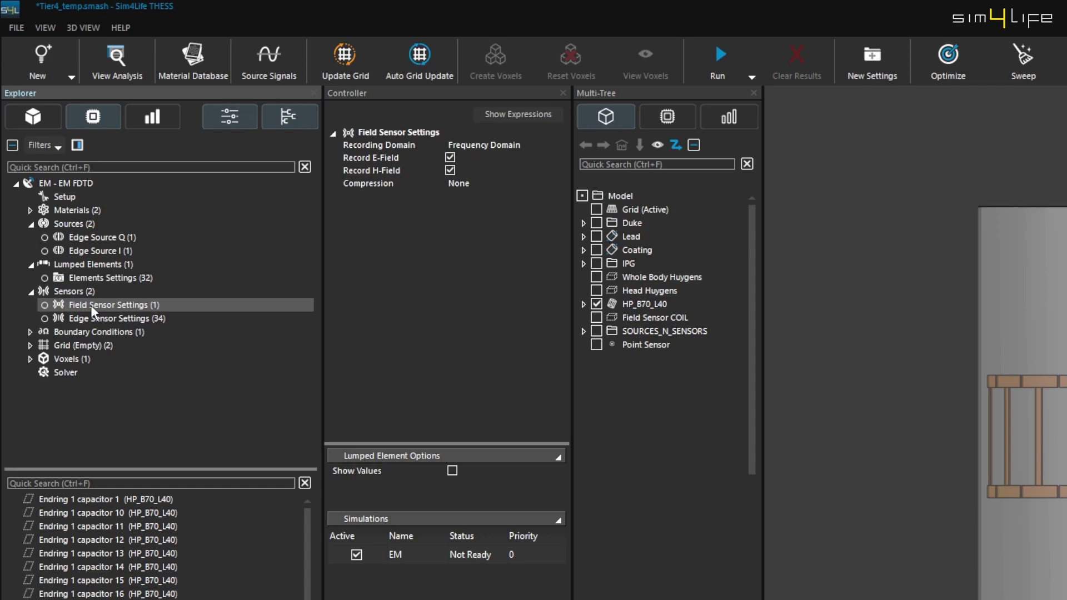
# Set Edge Source Q's time shift to 1.953e-9 s.
pyautogui.click(122, 239)
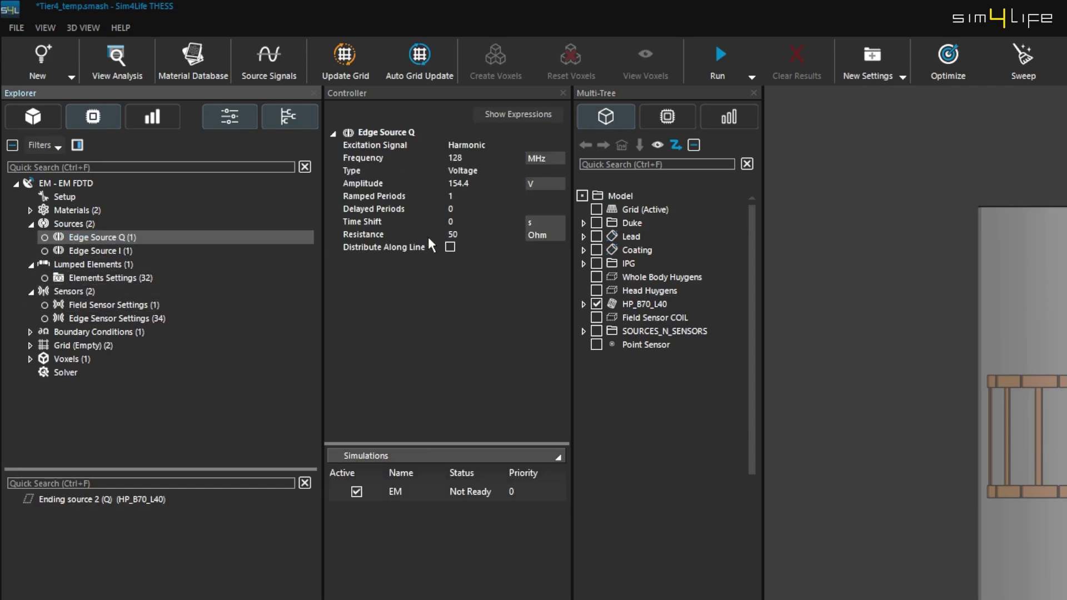
pyautogui.click(463, 221)
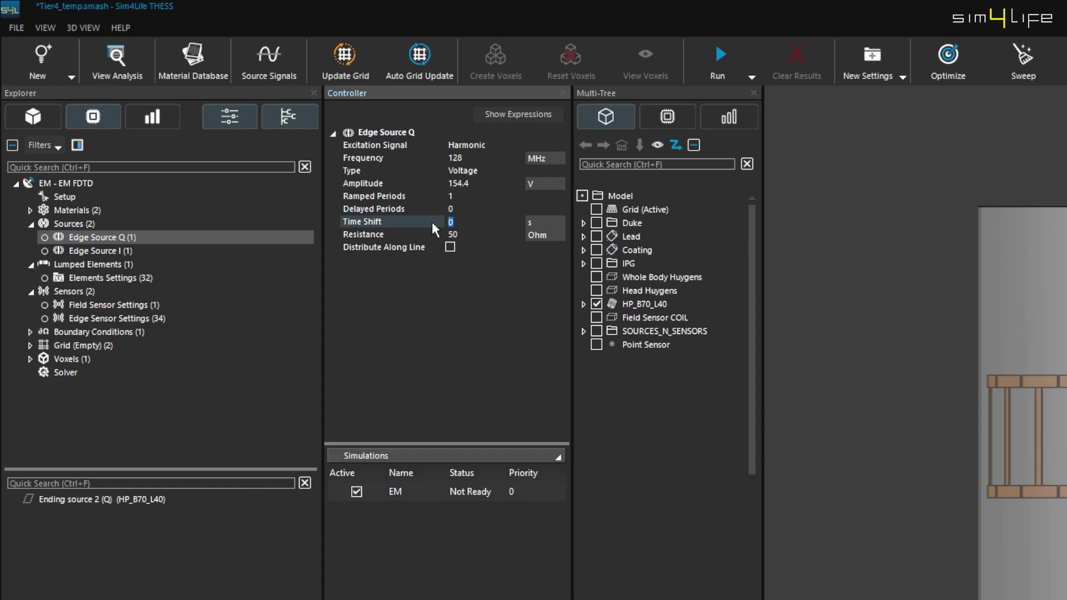
pyautogui.write('1.953e-9')
pyautogui.press('Return')
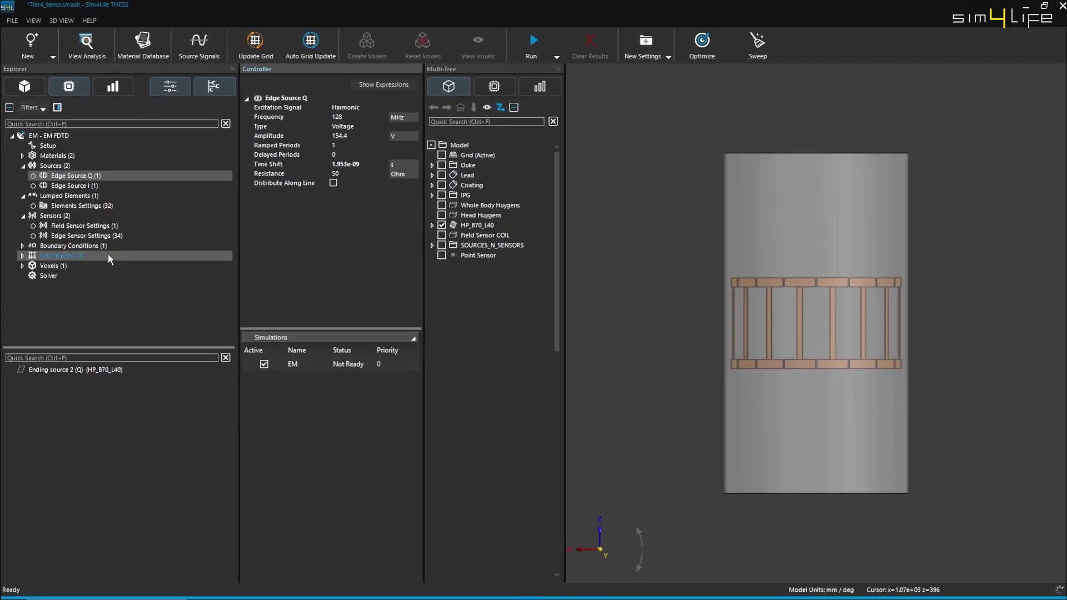
pyautogui.click(109, 259)
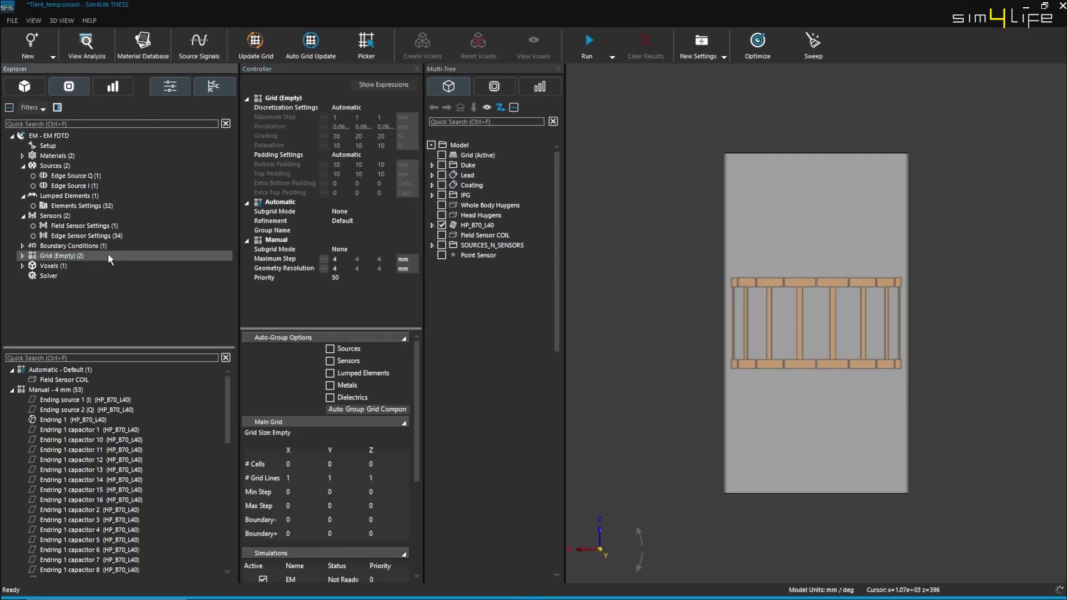
# Update the grid to 266 x 266 x 430 cells (30.425 MCells) and zoom out to view it.
pyautogui.click(270, 50)
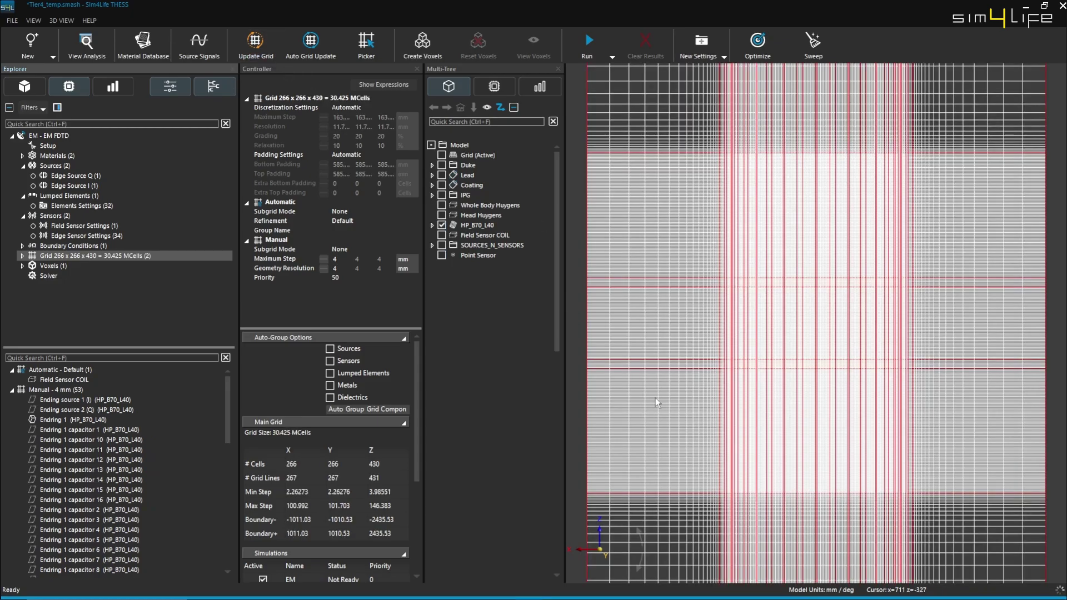
pyautogui.scroll(-5, 655, 398)
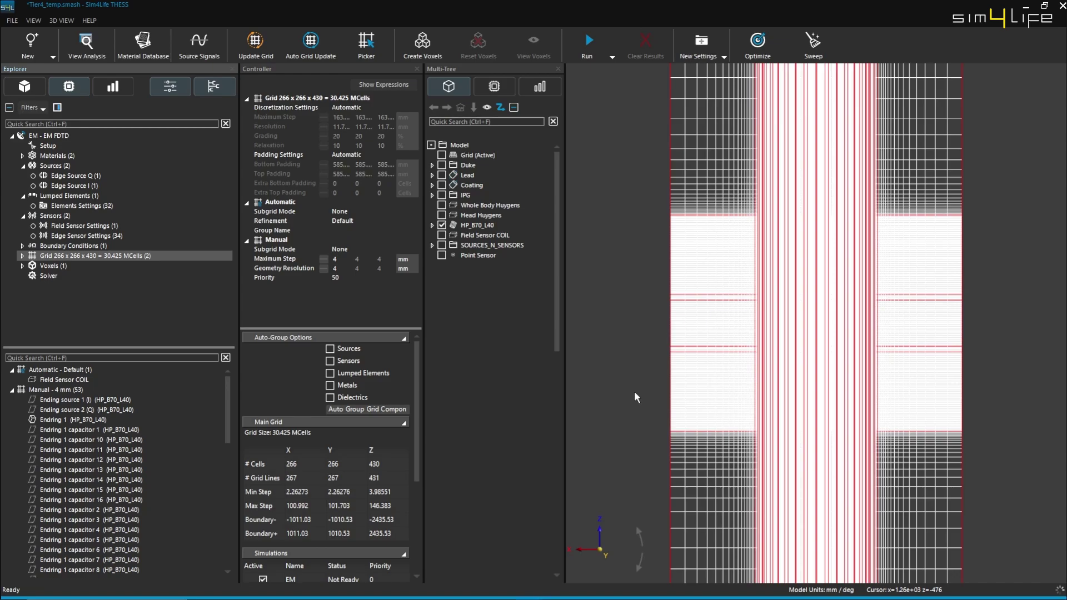
# Set the solver kernel to CUDA.
pyautogui.click(108, 274)
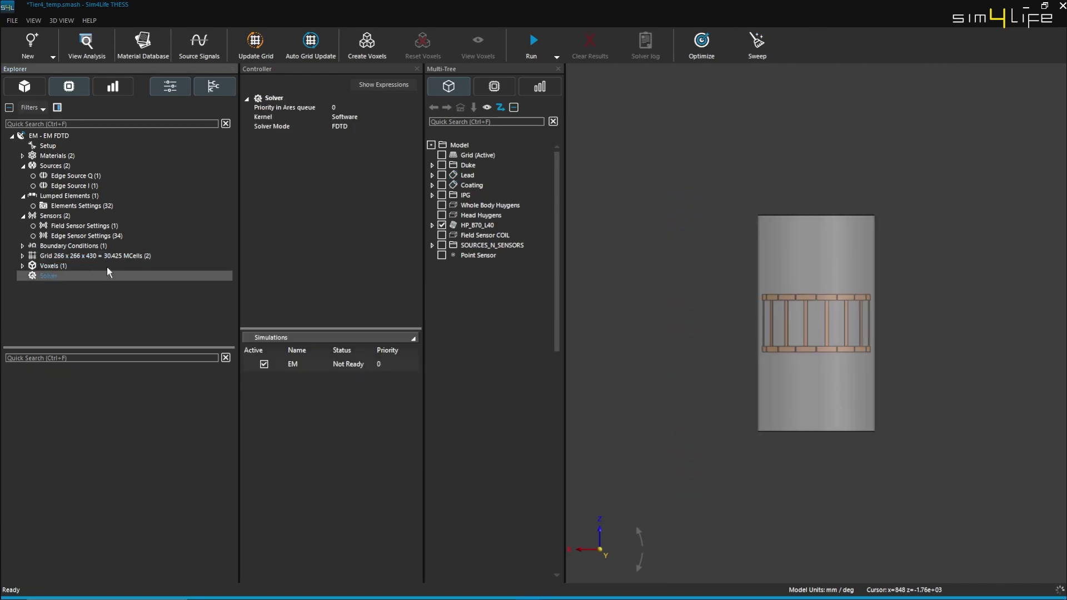
pyautogui.click(384, 118)
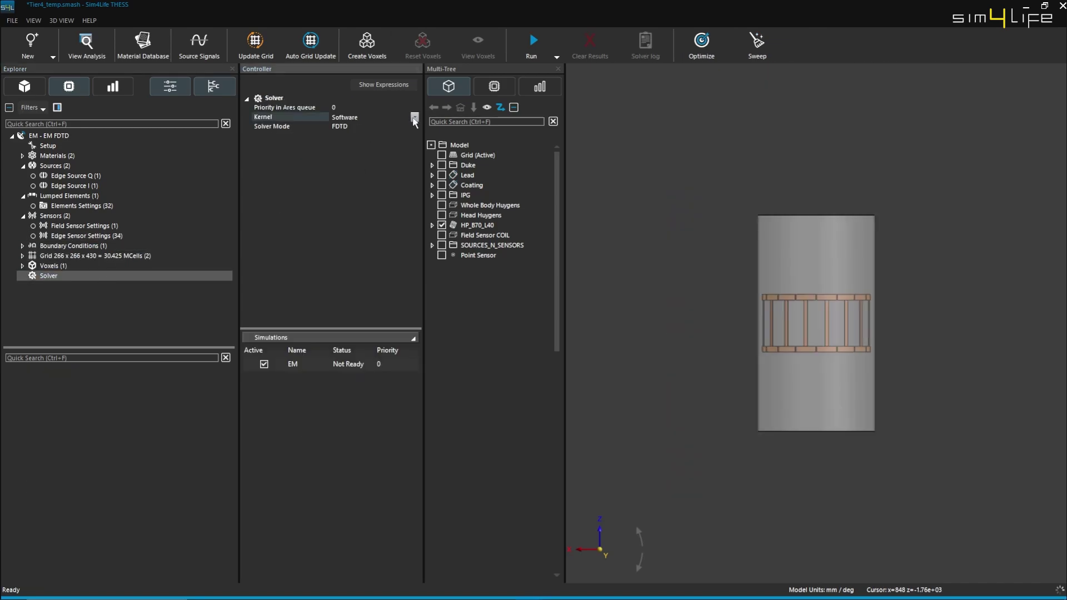
pyautogui.click(414, 118)
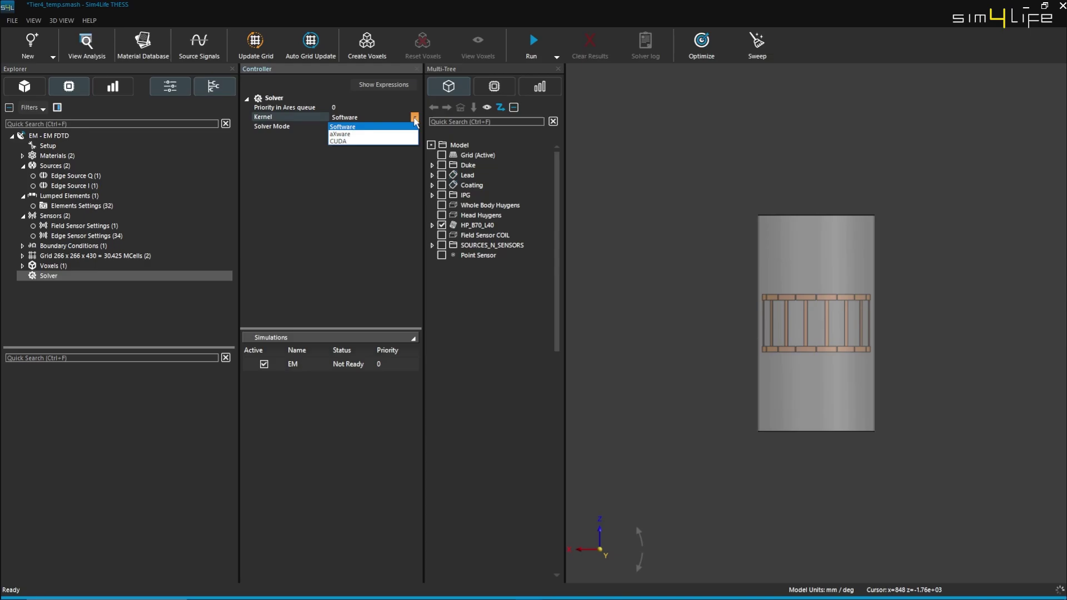
pyautogui.click(389, 141)
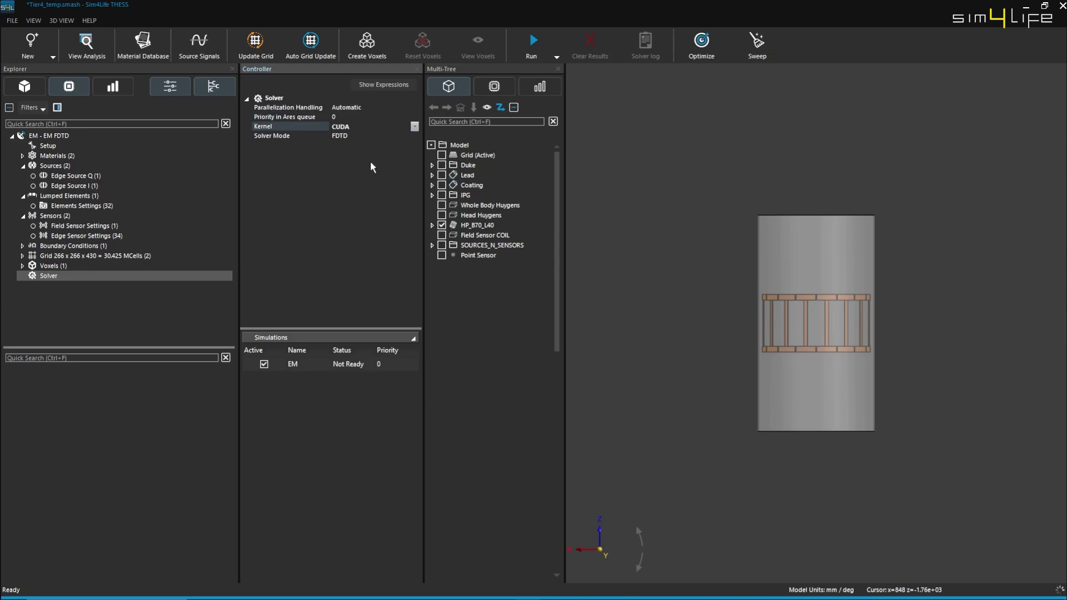
# Rename the simulation 'Clockwise - RF Field - EM FDTD' and create its voxels.
pyautogui.doubleClick(61, 135)
pyautogui.write('Clockw')
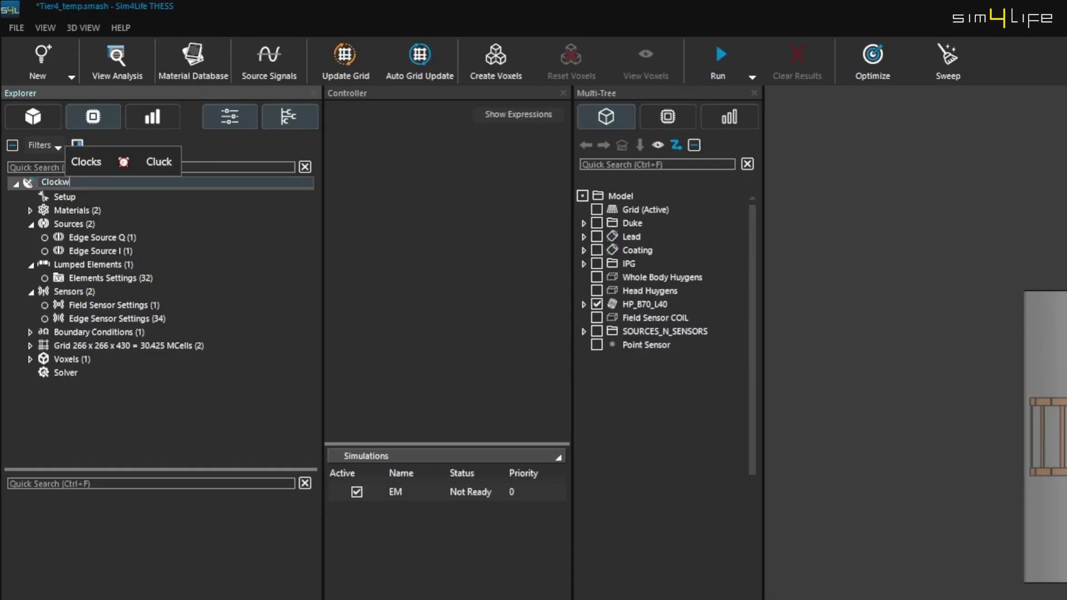
pyautogui.write('ise - RF Field - EM FDTD')
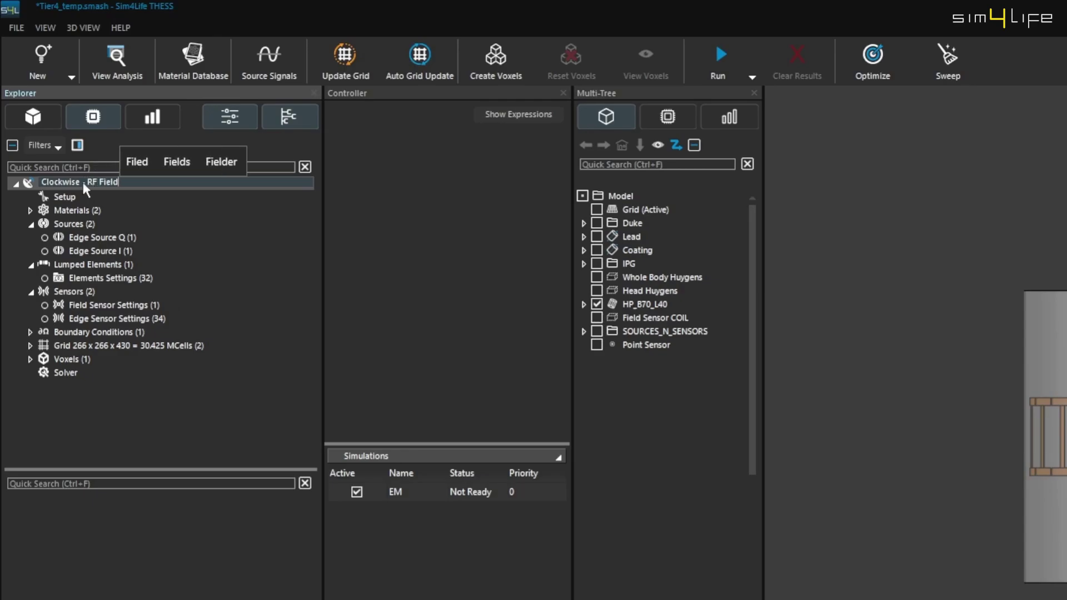
pyautogui.press('Return')
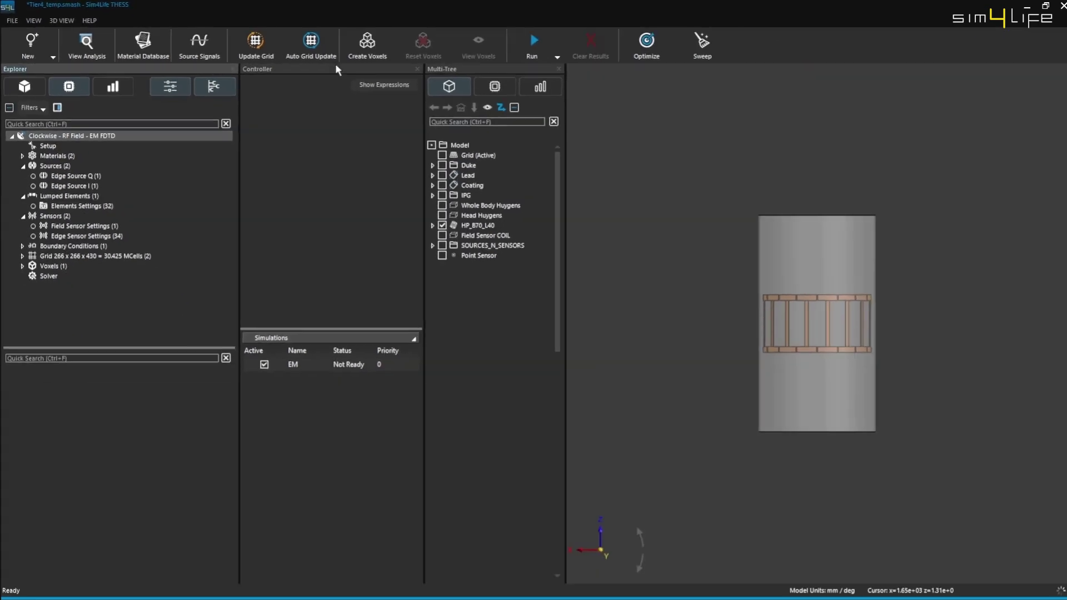
pyautogui.click(481, 65)
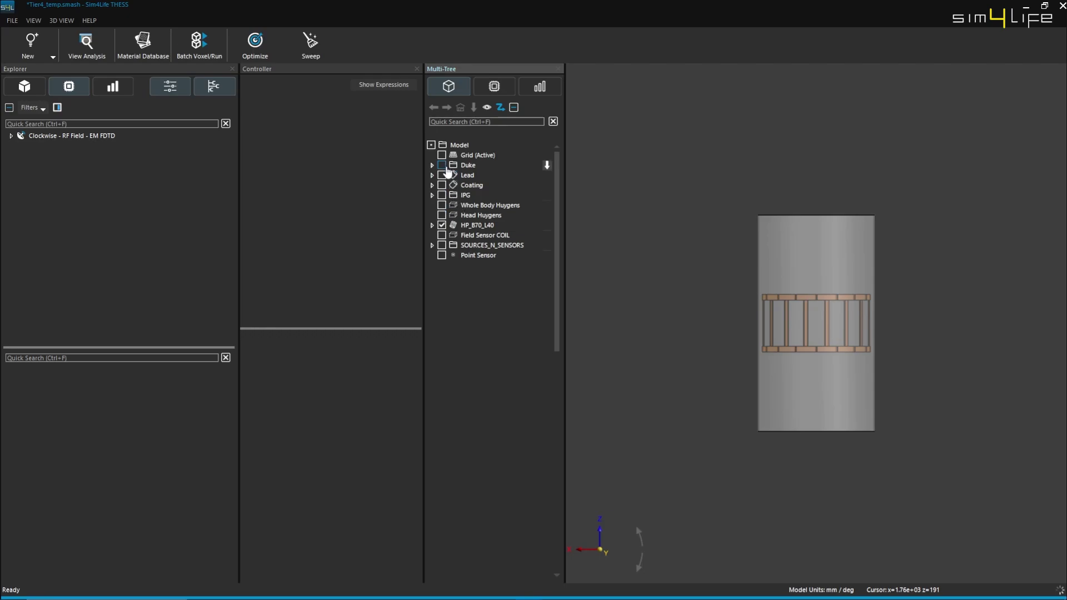
# Show Duke, add a single EM FDTD simulation running 12 periods, and add the Point Sensor.
pyautogui.click(443, 165)
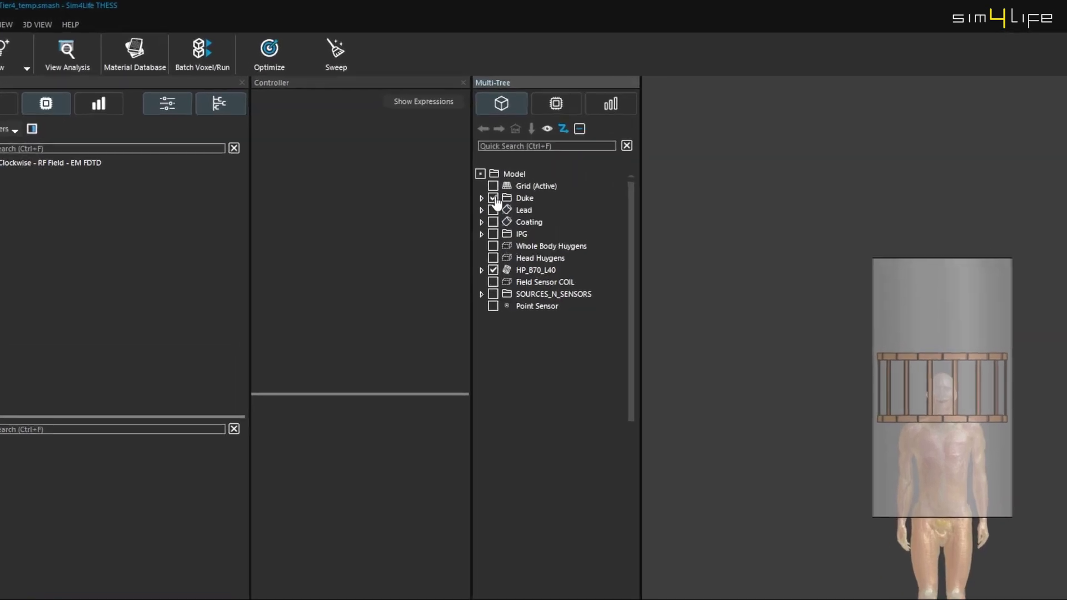
pyautogui.click(32, 44)
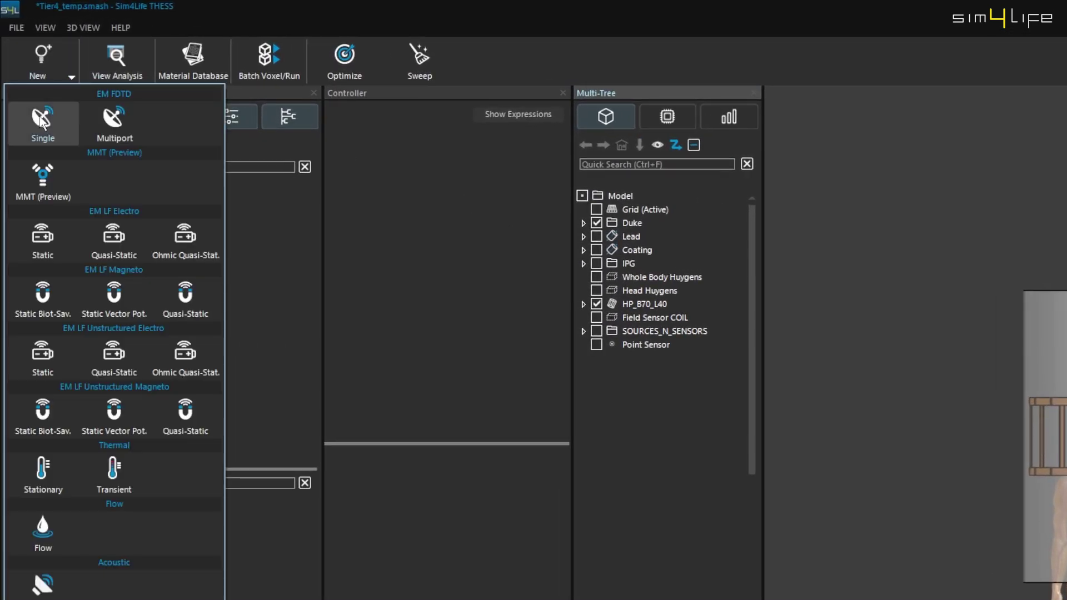
pyautogui.click(42, 121)
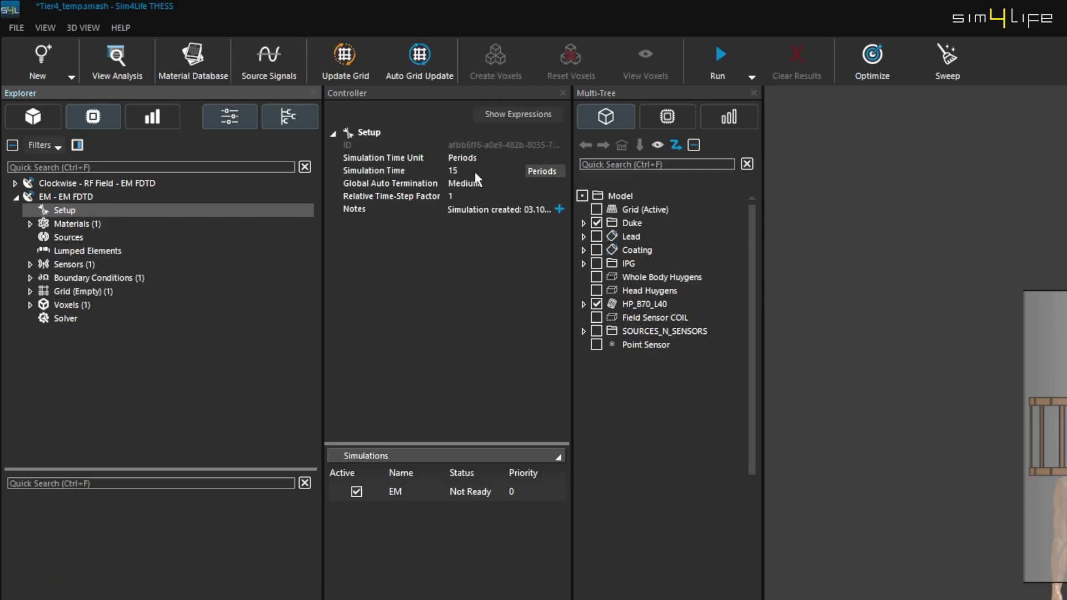
pyautogui.click(403, 172)
pyautogui.write('12')
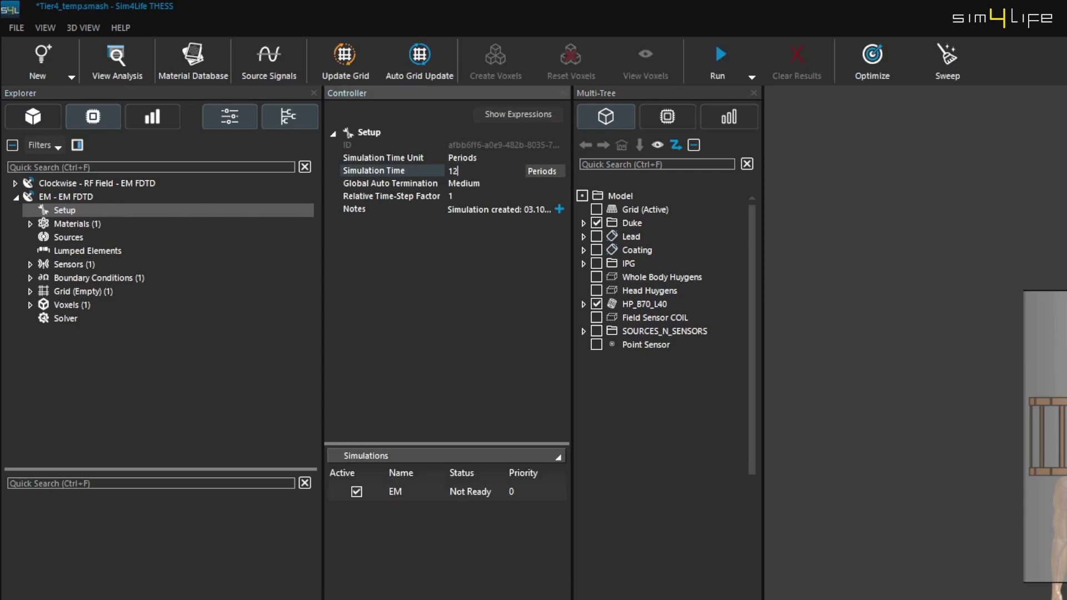
pyautogui.click(659, 345)
pyautogui.moveTo(666, 350); pyautogui.dragTo(188, 266)
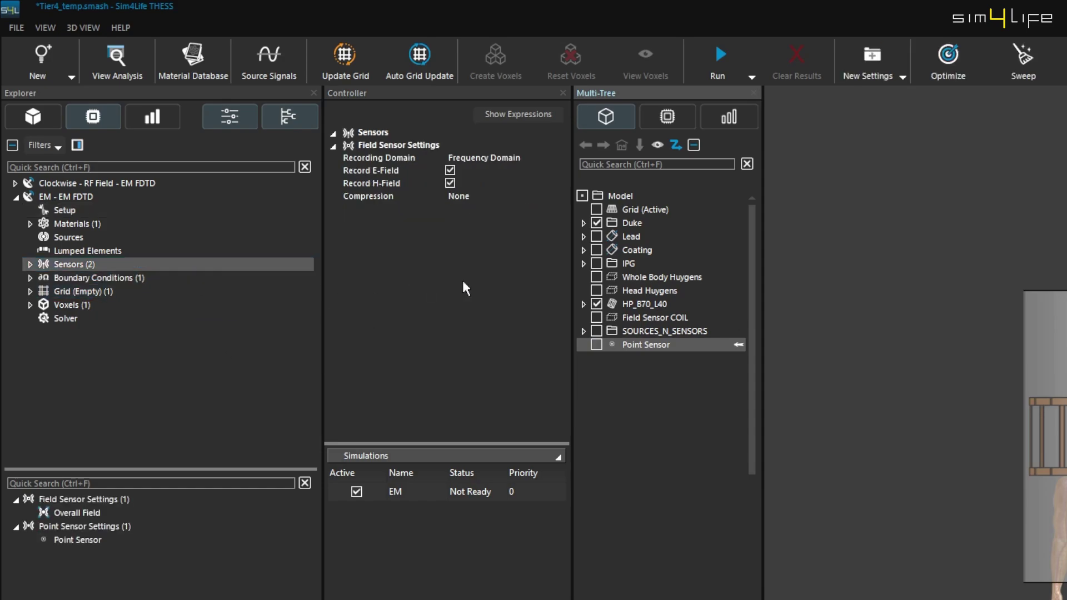
# Add Whole Body Huygens as a Huygens source using original incident field amplitudes.
pyautogui.moveTo(638, 279); pyautogui.dragTo(133, 238)
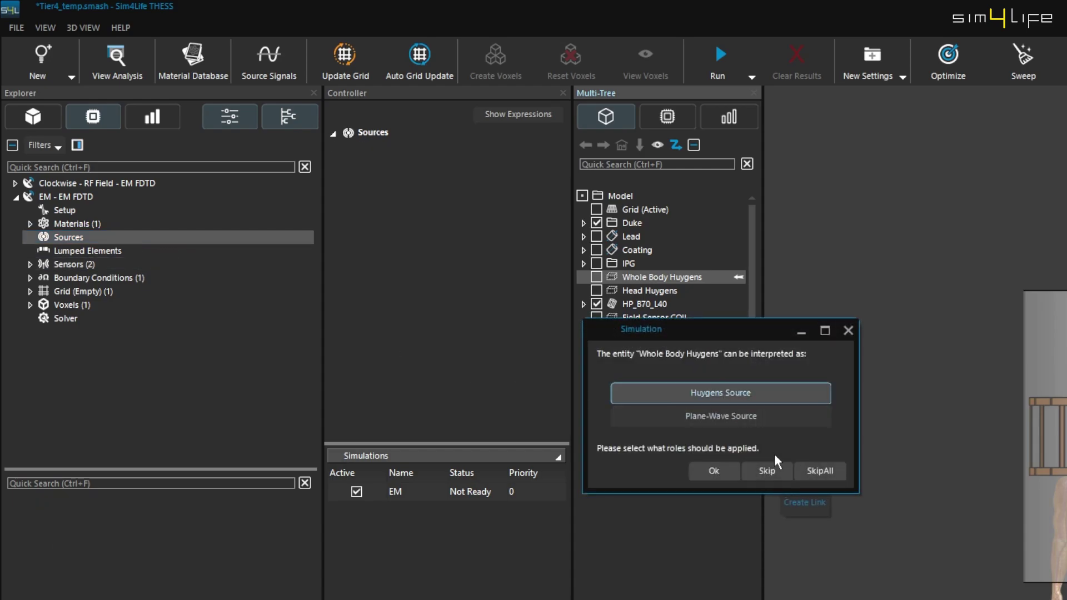
pyautogui.click(734, 470)
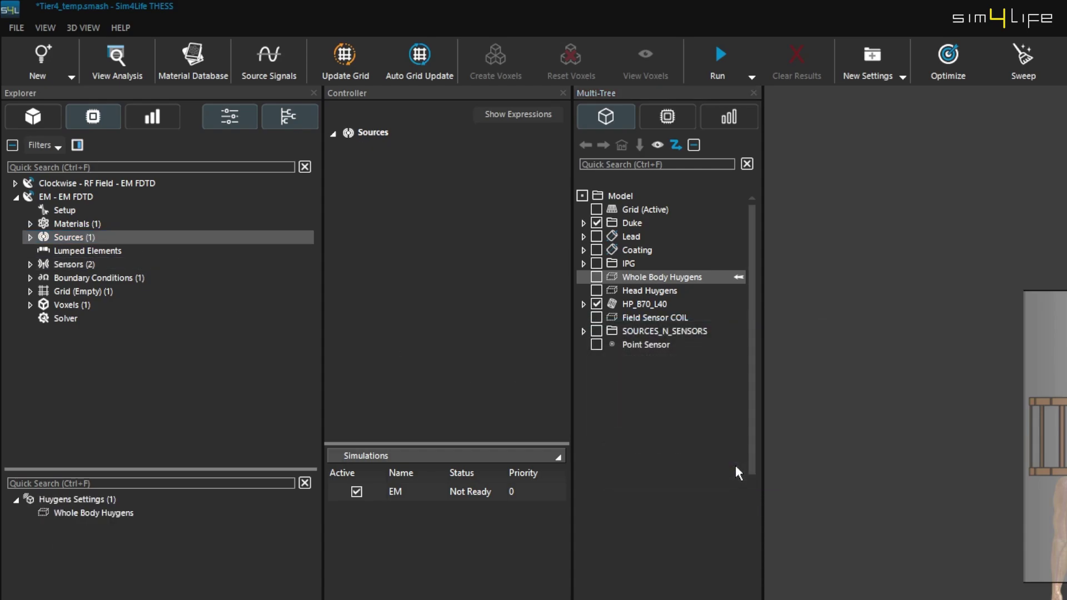
pyautogui.click(30, 237)
pyautogui.click(94, 250)
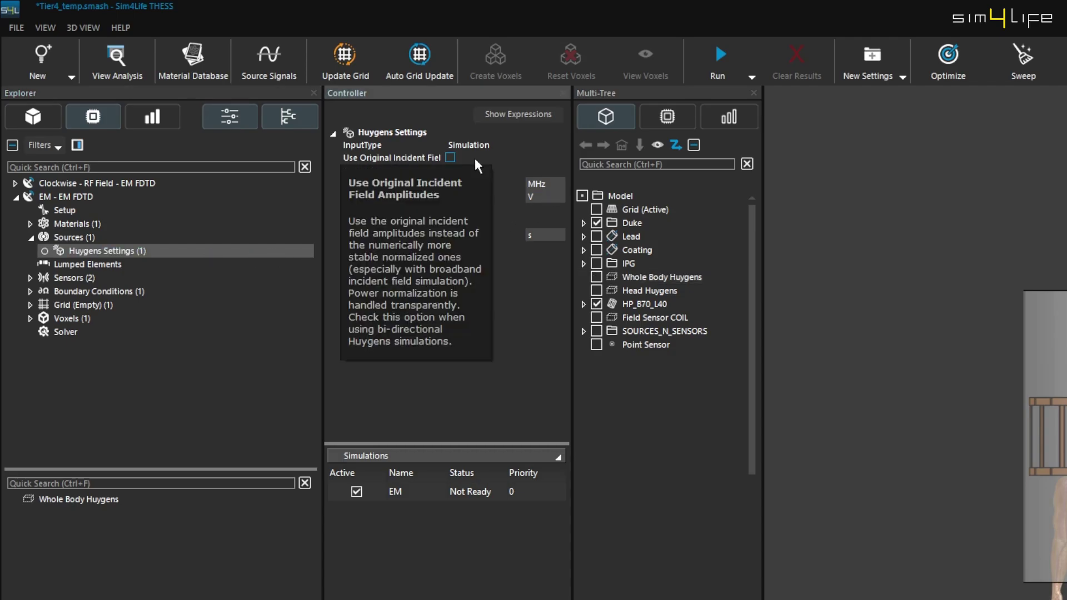
pyautogui.click(449, 158)
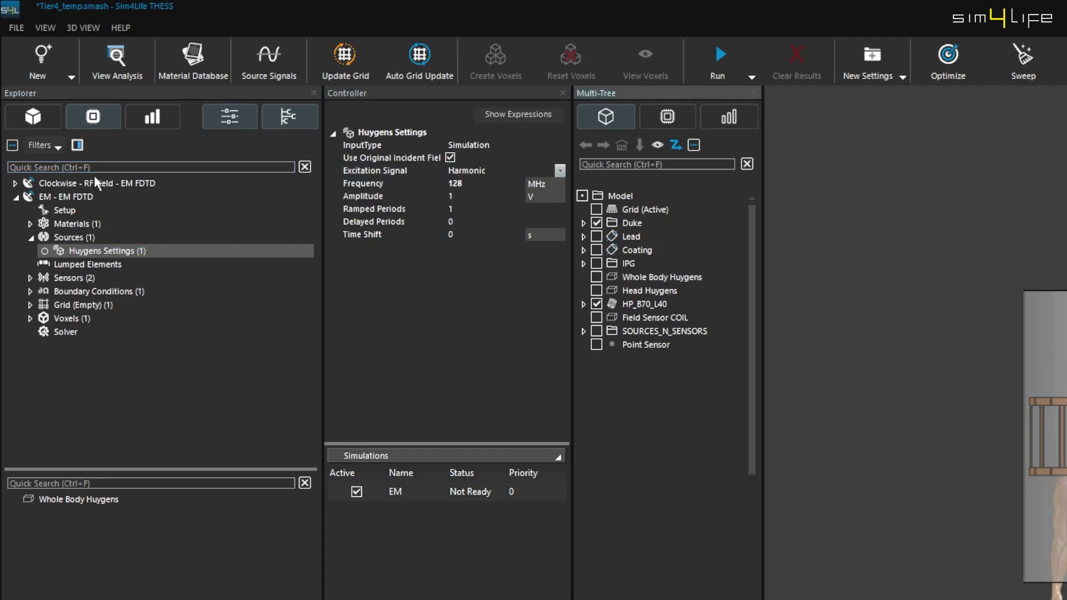
# Feed the Clockwise simulation's Field Sensor COIL into the Huygens source and review the 75 materials.
pyautogui.click(18, 182)
pyautogui.click(16, 183)
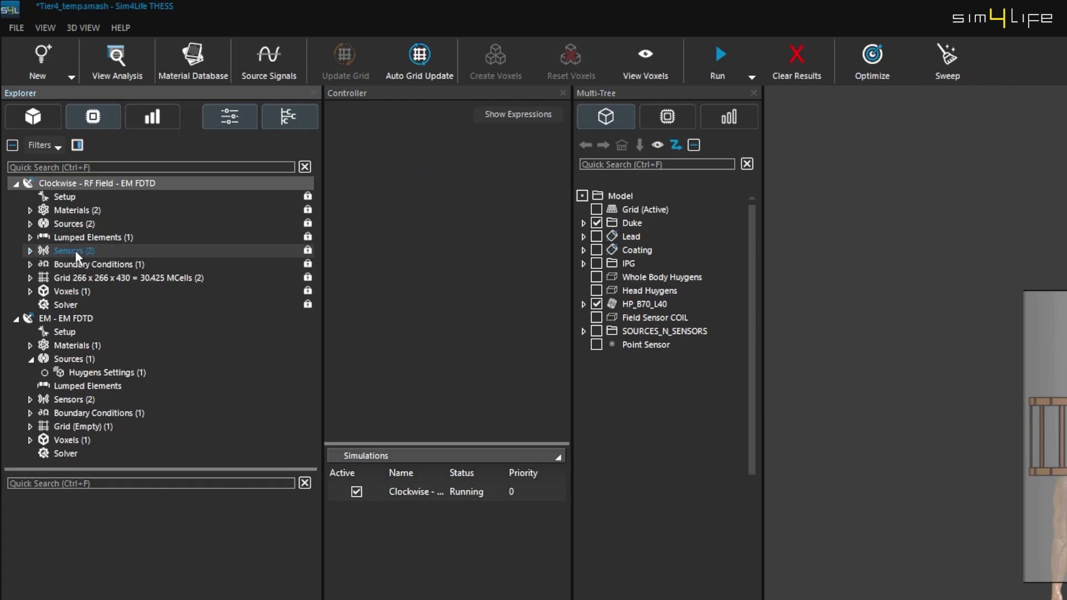
pyautogui.click(75, 250)
pyautogui.moveTo(71, 519); pyautogui.dragTo(106, 372)
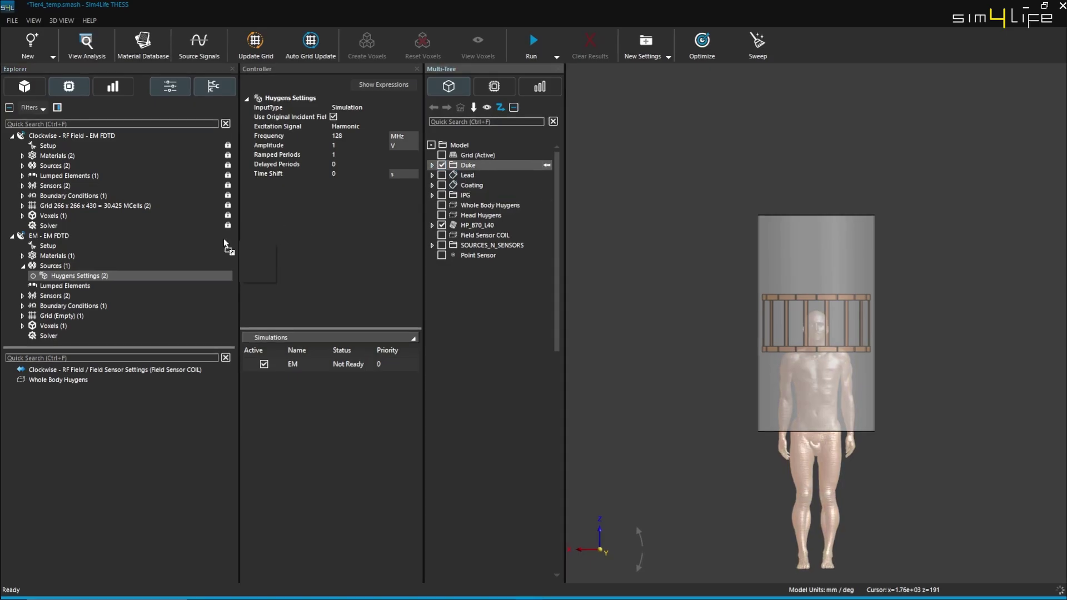
pyautogui.click(50, 255)
pyautogui.click(21, 256)
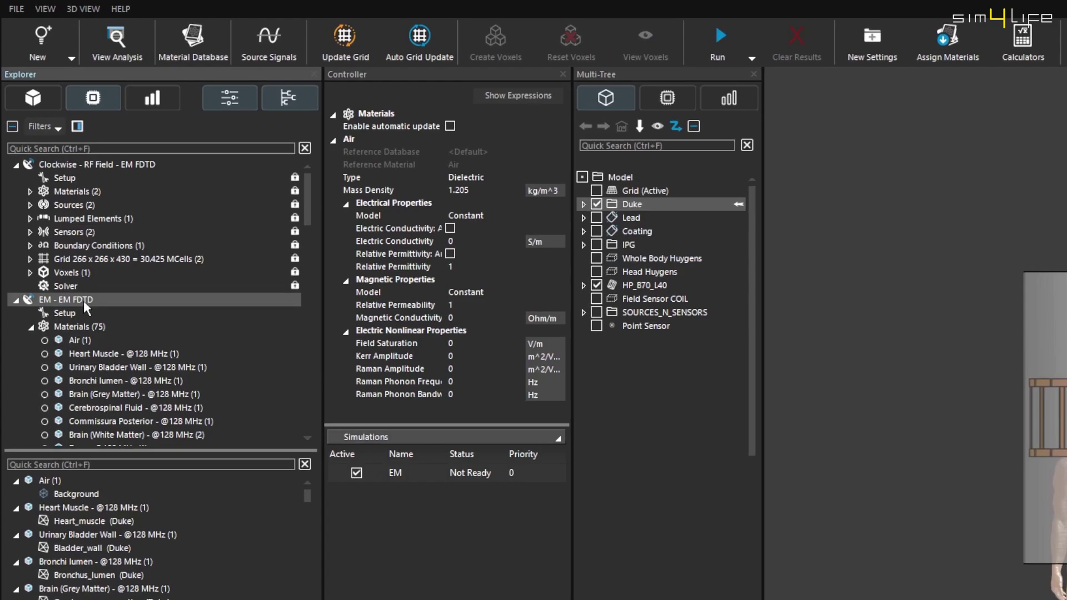
# Rename the EM simulation 'Whole Body Exposure' and create its voxels.
pyautogui.click(62, 237)
pyautogui.click(83, 300)
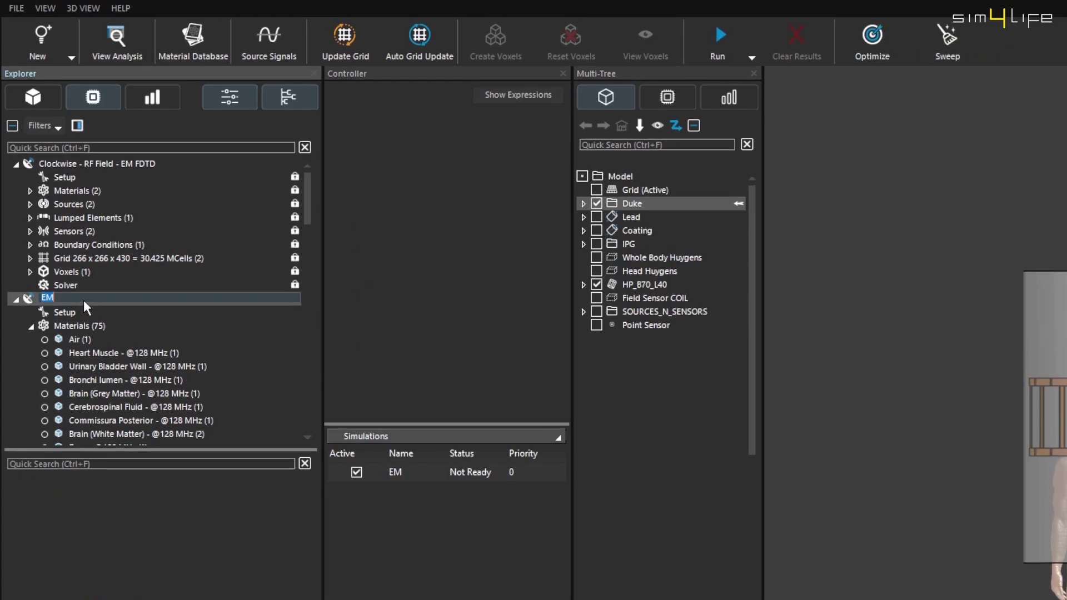
pyautogui.write('Whole Body Exposure')
pyautogui.press('Return')
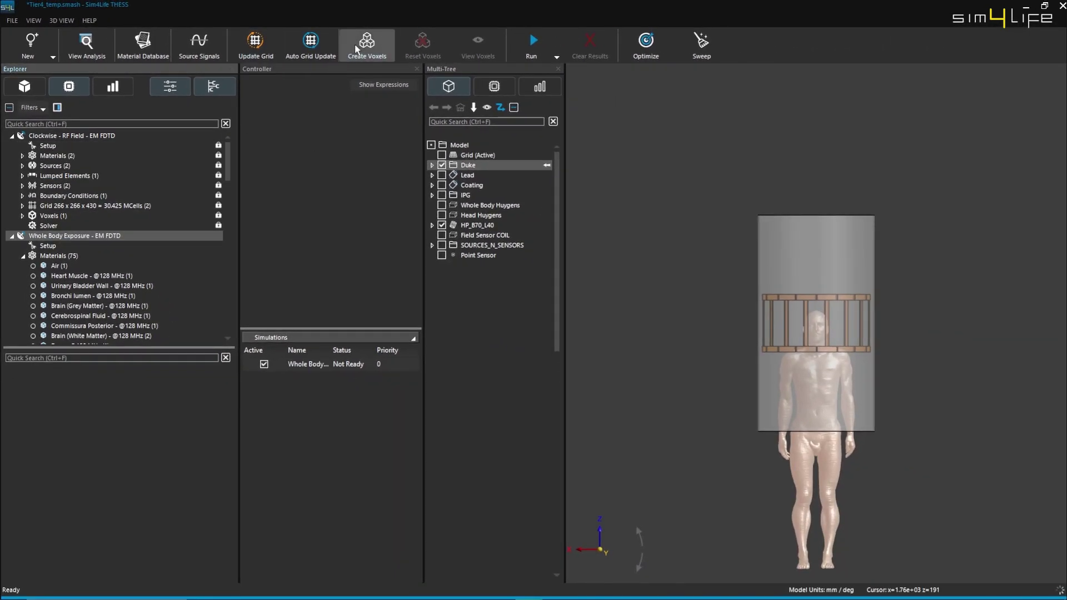
pyautogui.click(356, 49)
pyautogui.click(643, 44)
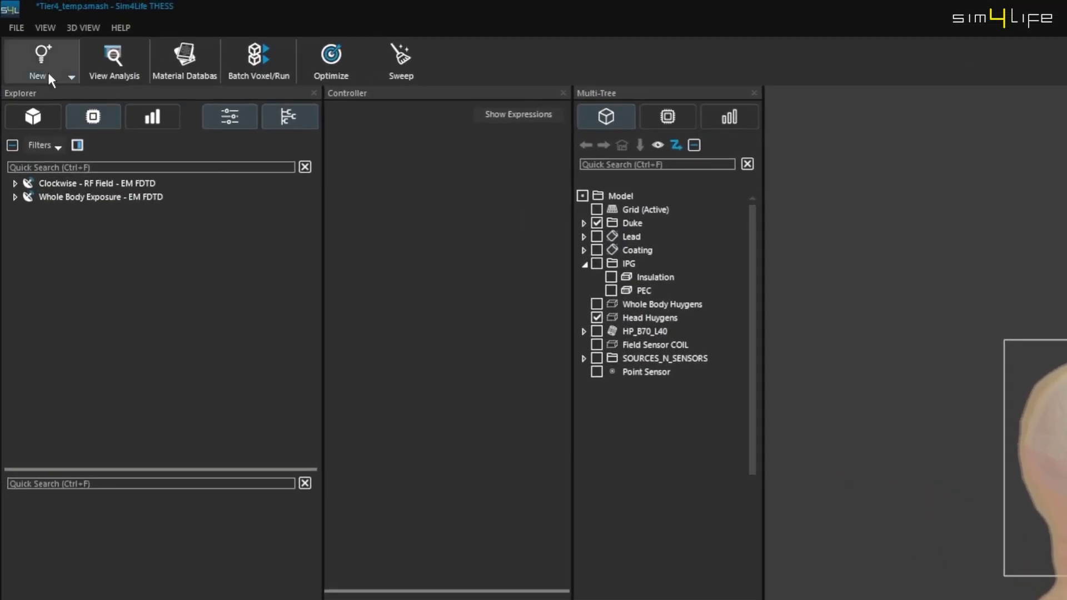
# Create a new EM FDTD simulation with a simulation time of 12 periods.
pyautogui.click(42, 58)
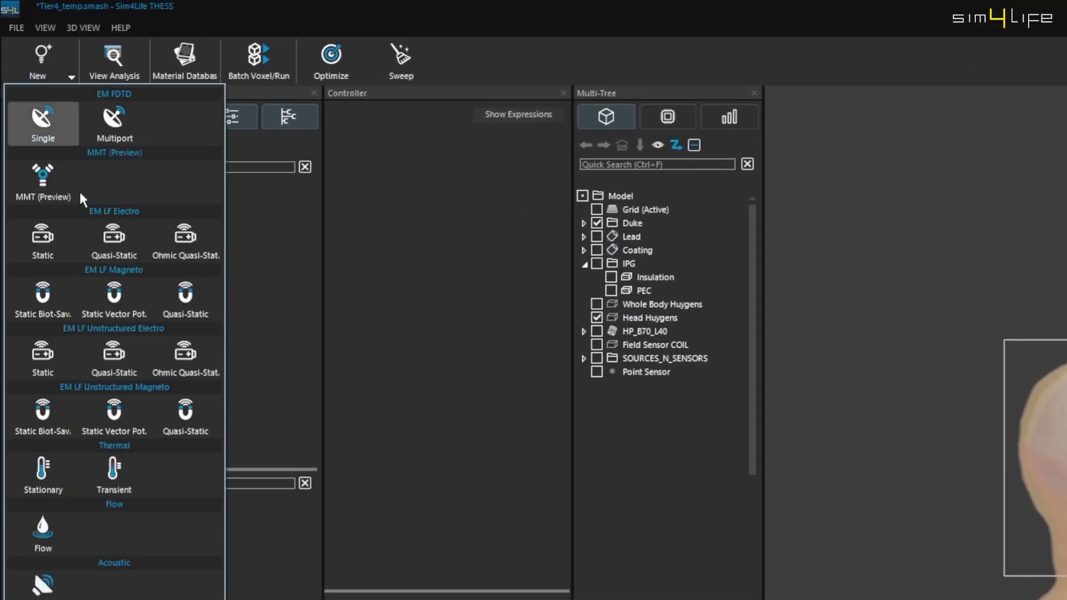
pyautogui.click(92, 224)
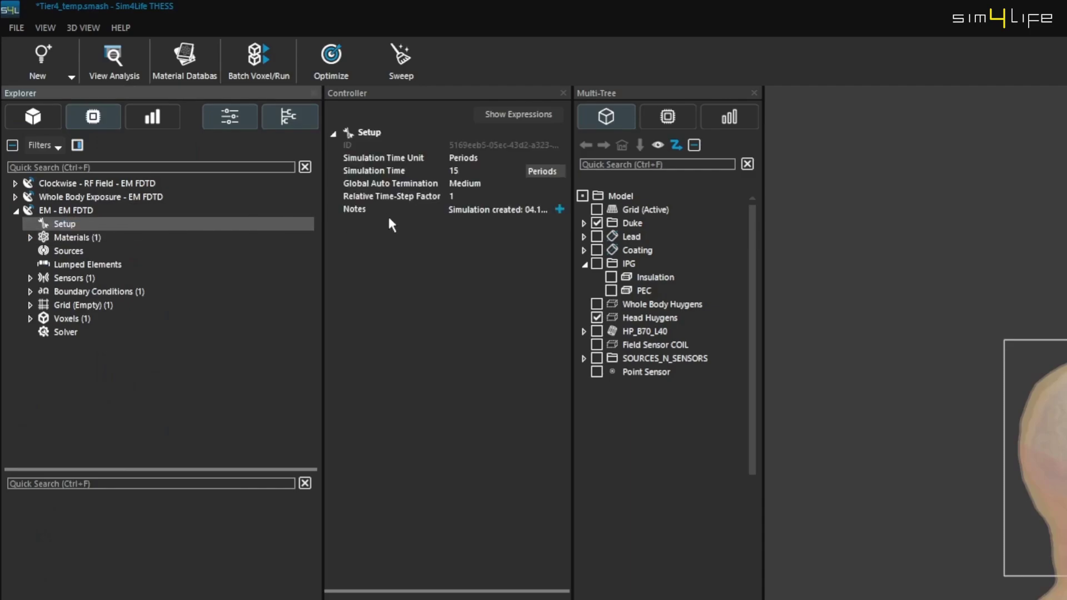
pyautogui.doubleClick(453, 172)
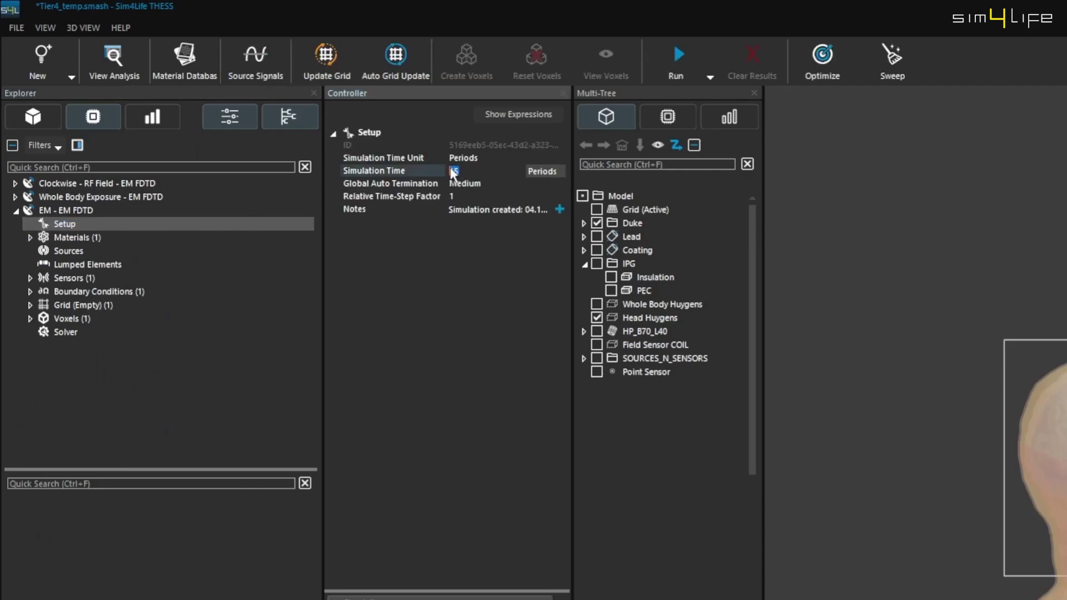
pyautogui.write('12')
pyautogui.click(481, 298)
# Add Head Huygens to the simulation's sources as a Huygens source.
pyautogui.click(652, 321)
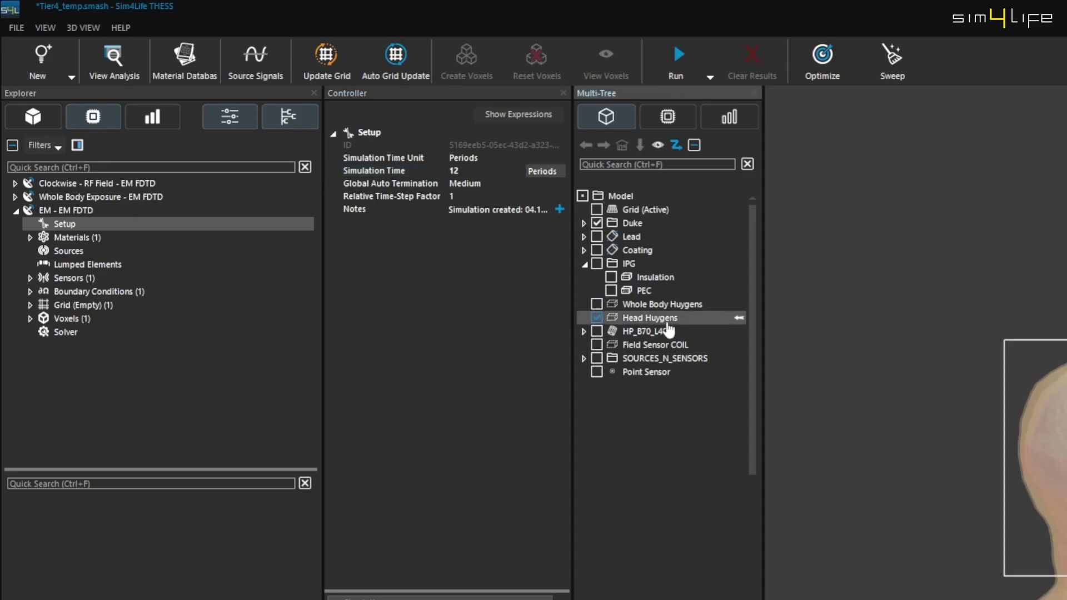
pyautogui.moveTo(692, 317); pyautogui.dragTo(198, 248)
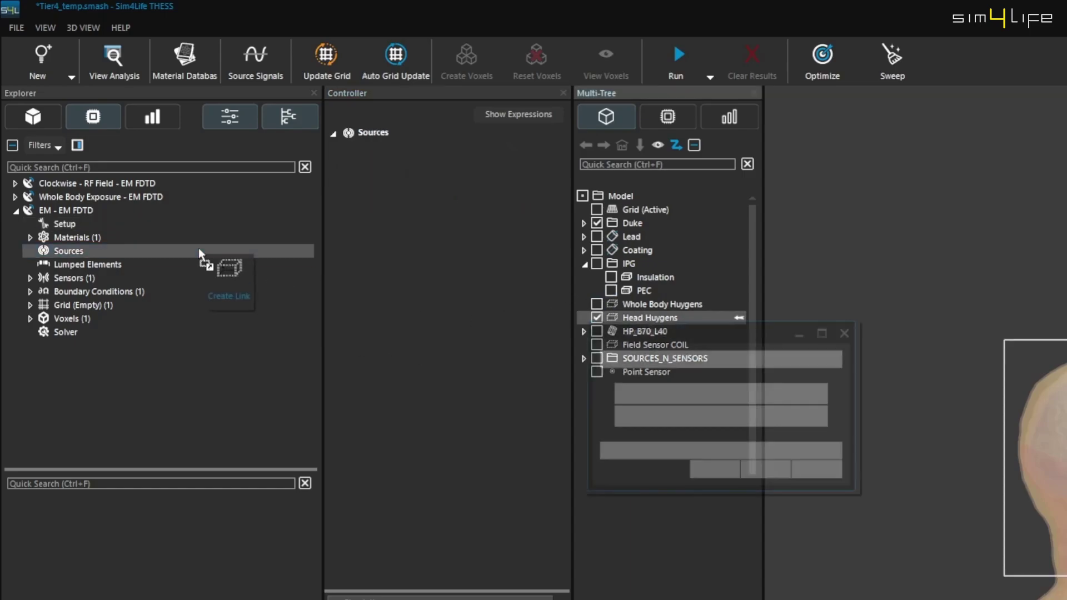
pyautogui.click(677, 389)
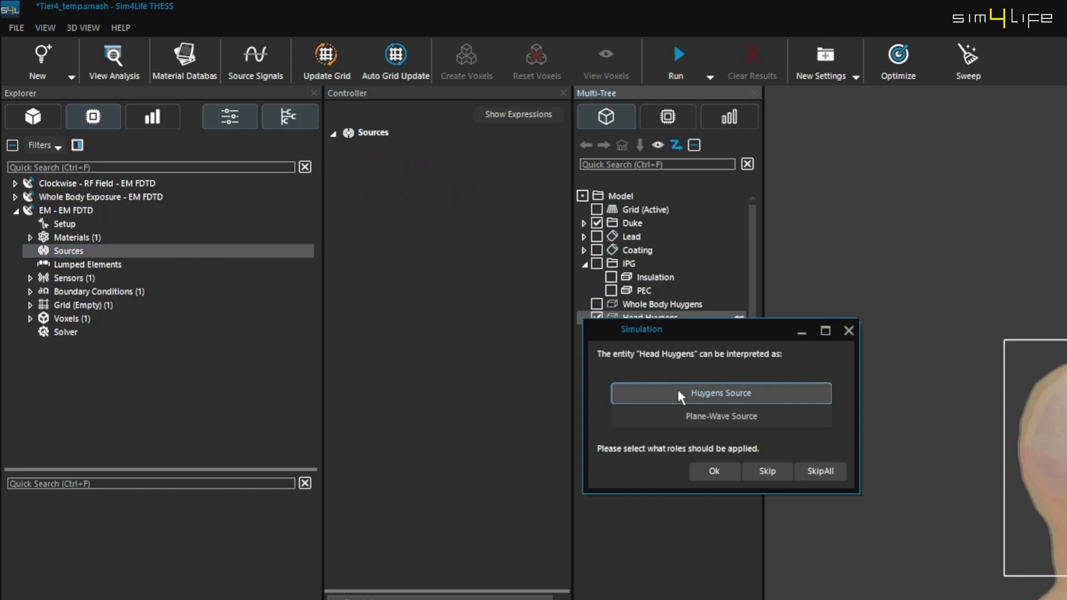
pyautogui.click(714, 470)
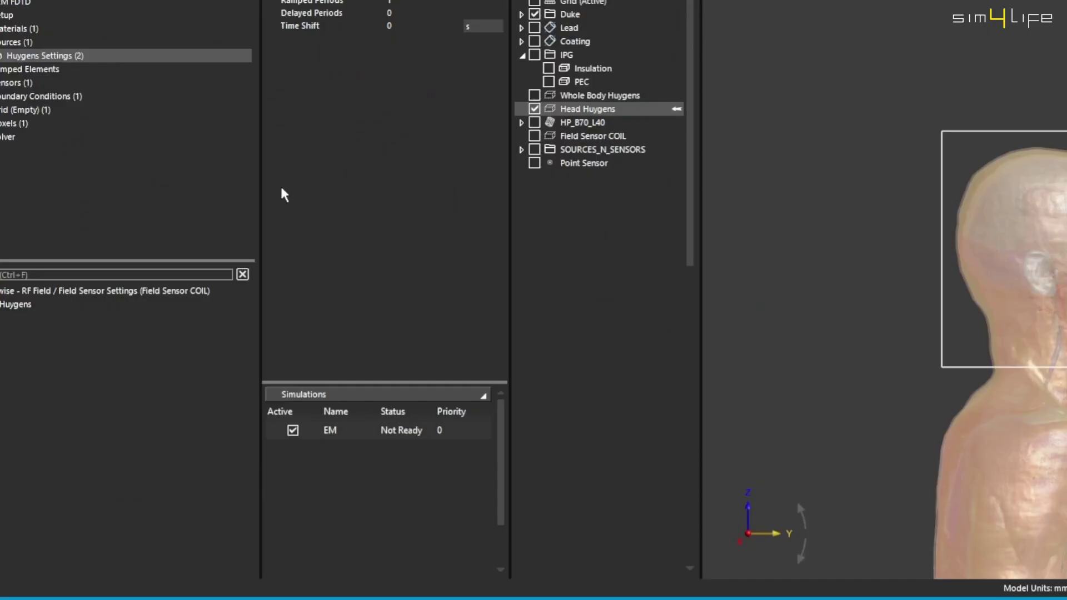
pyautogui.click(35, 236)
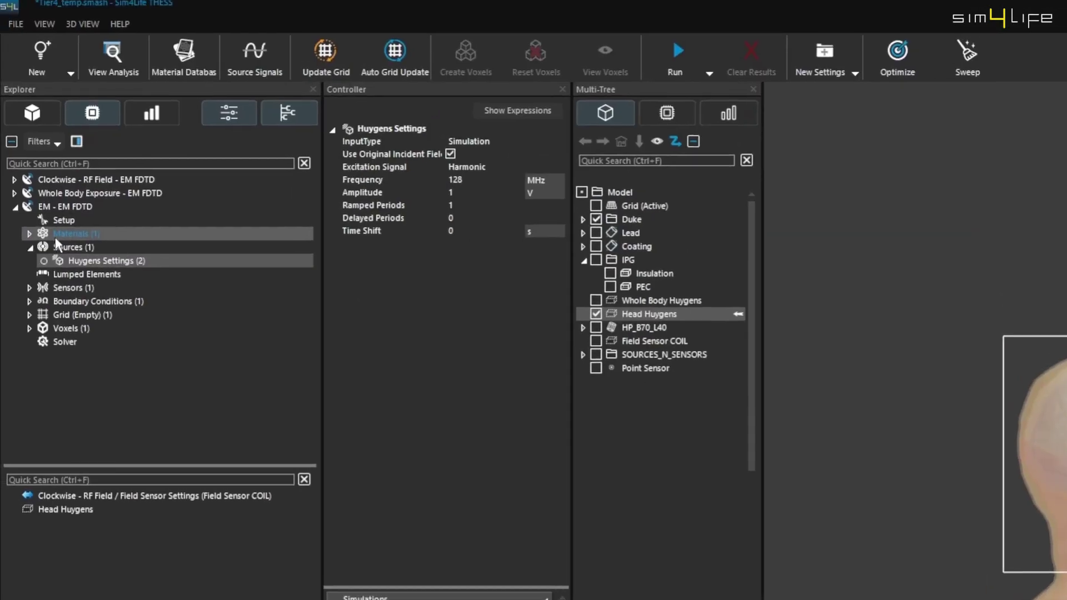
pyautogui.click(31, 237)
# Add two new material settings and name the first one PEC.
pyautogui.rightClick(116, 235)
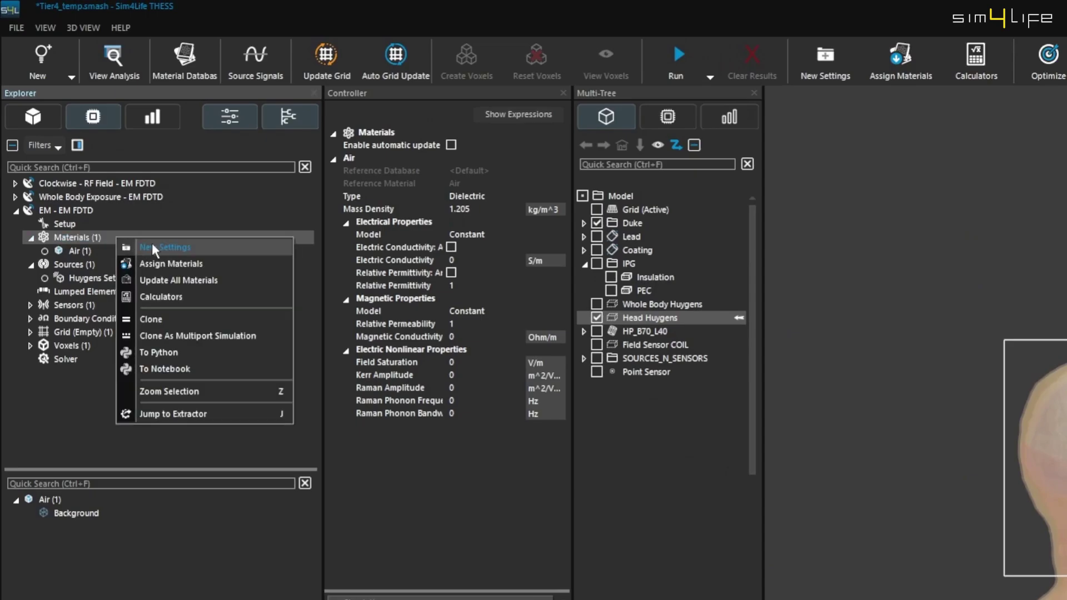
pyautogui.click(151, 243)
pyautogui.rightClick(145, 239)
pyautogui.click(175, 241)
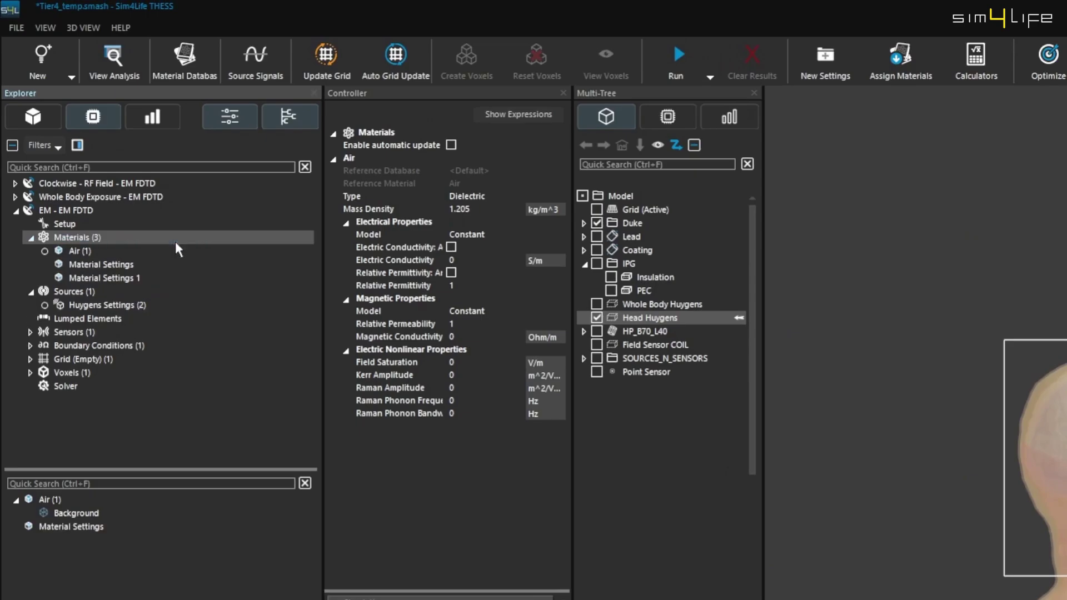
pyautogui.click(126, 265)
pyautogui.click(126, 265)
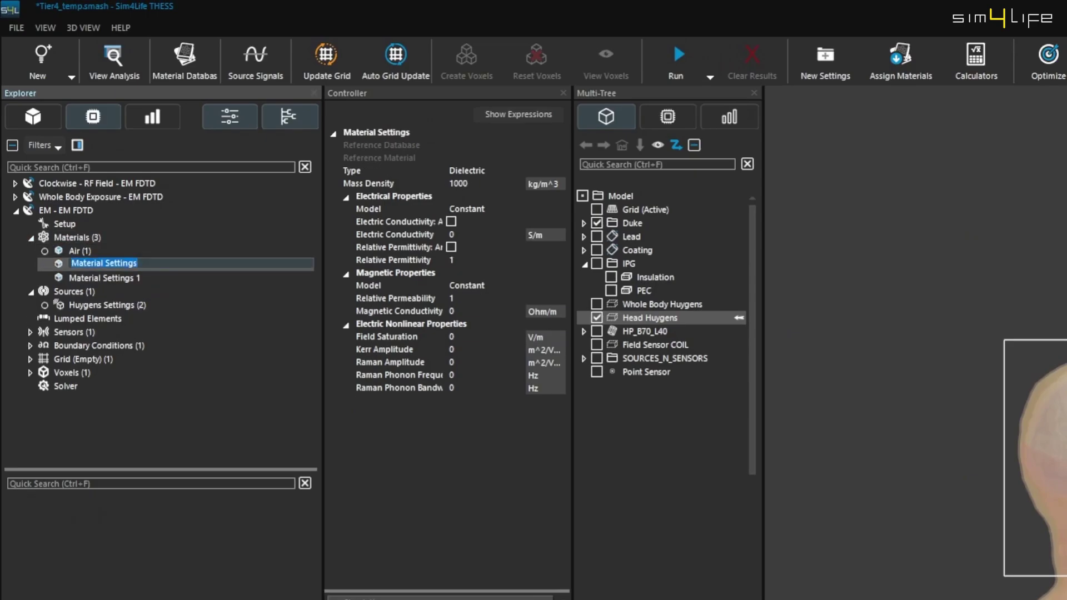
pyautogui.write('PEC')
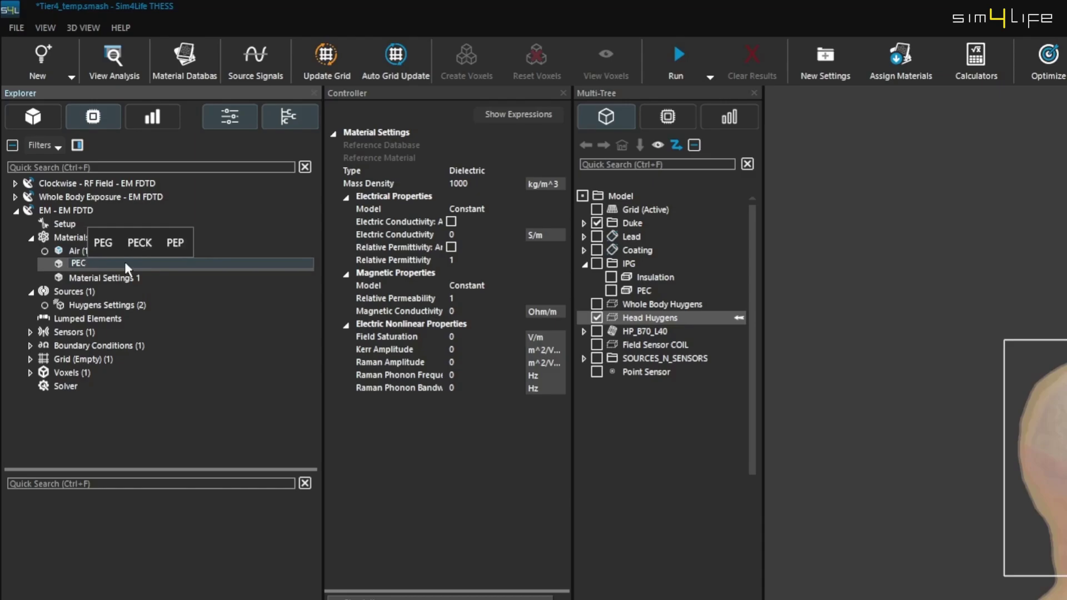
pyautogui.press('Return')
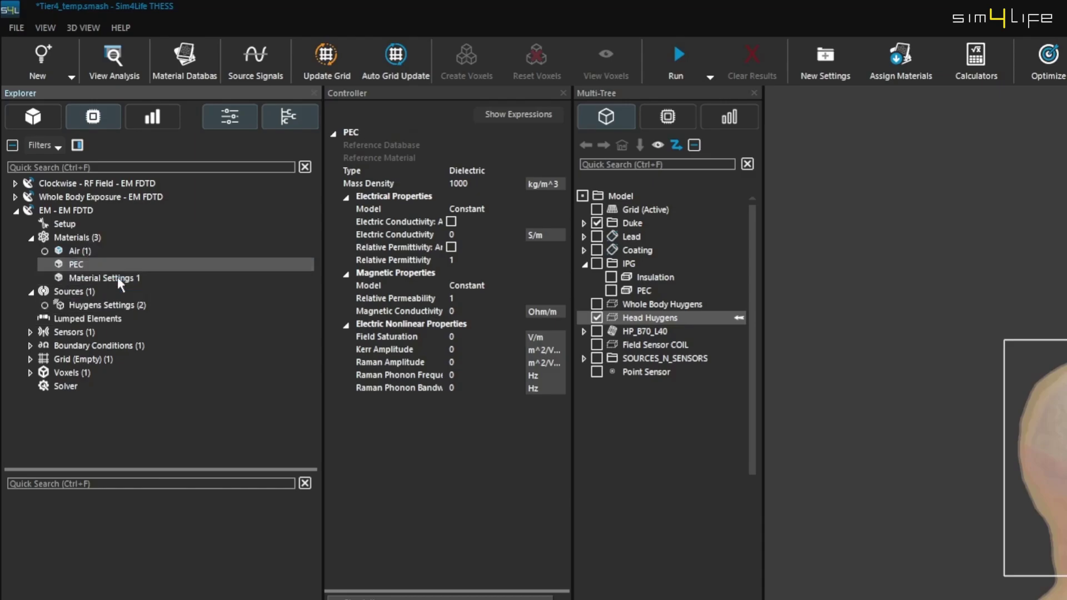
# Set the Insulation material's relative permittivity to 3.
pyautogui.click(201, 276)
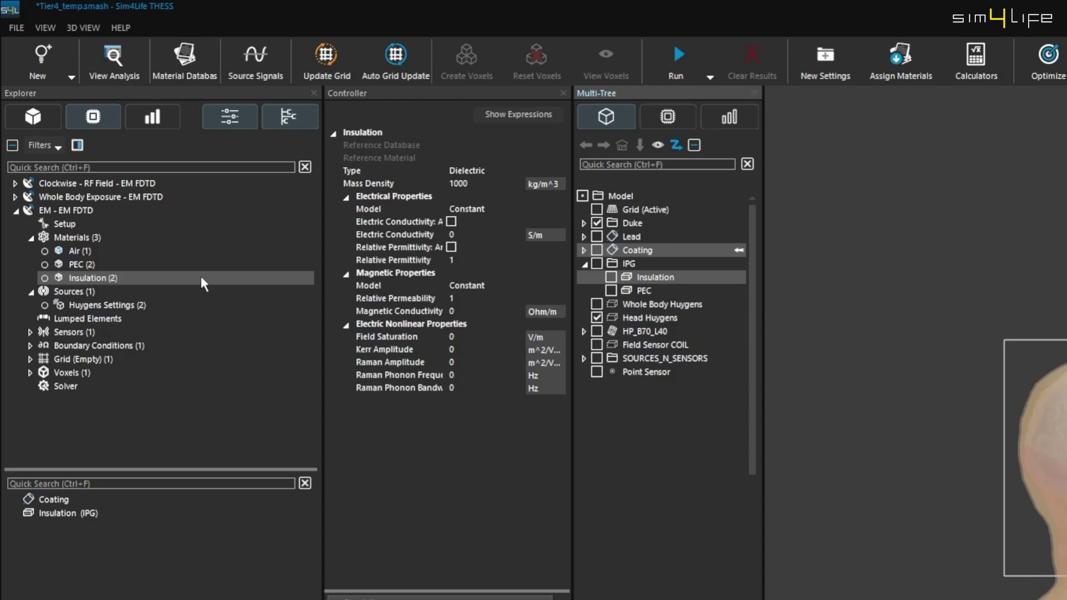
pyautogui.click(450, 259)
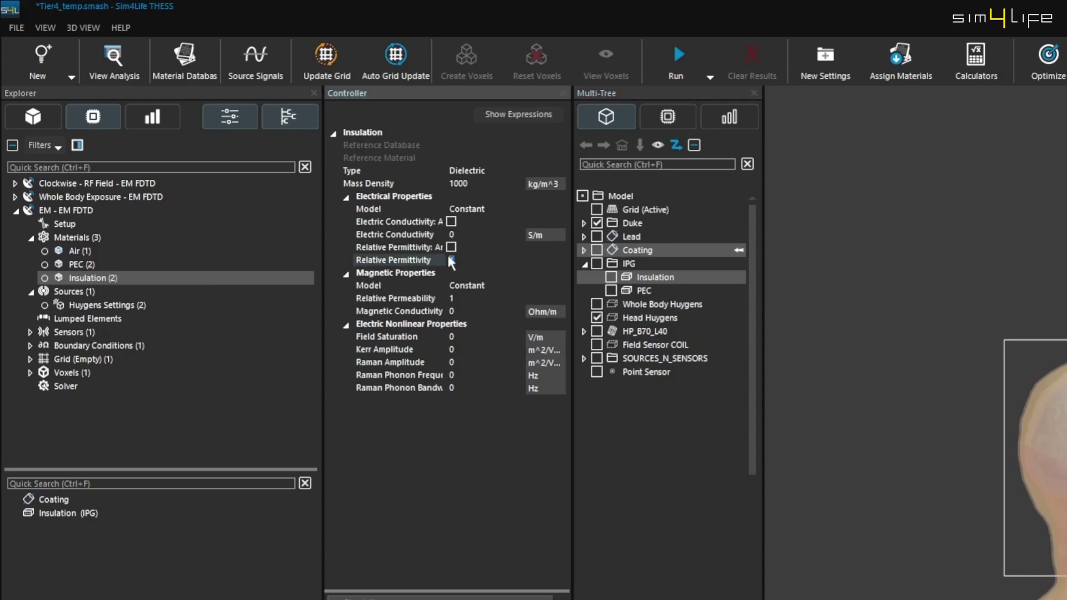
pyautogui.write('3')
pyautogui.press('Return')
pyautogui.click(165, 238)
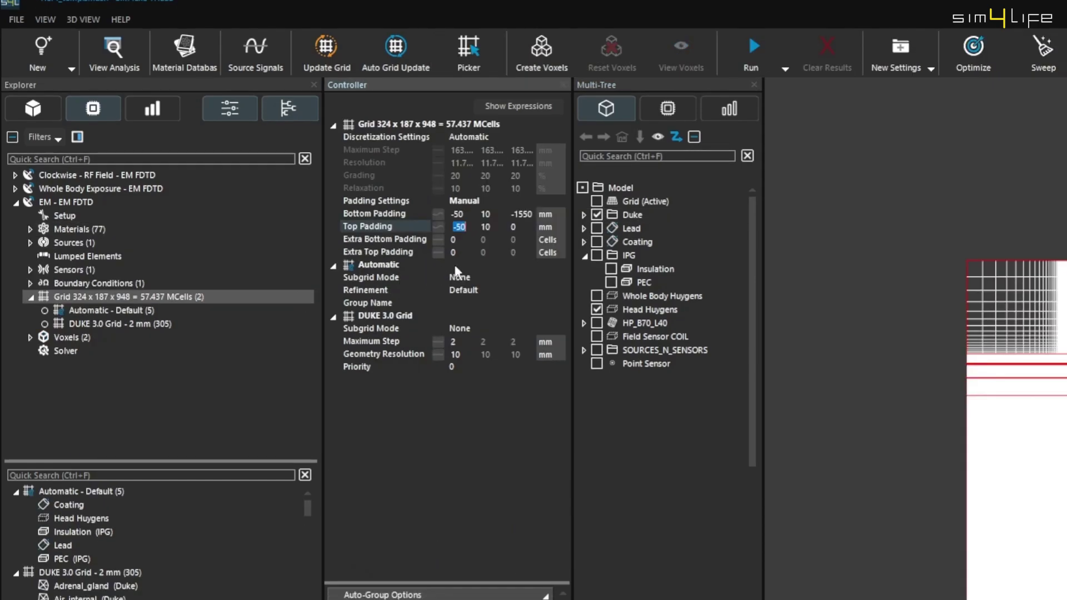
# Update the grid and add IPG, Lead 0.2 mm and Lead Insulation 0.4 mm subgrids.
pyautogui.click(324, 58)
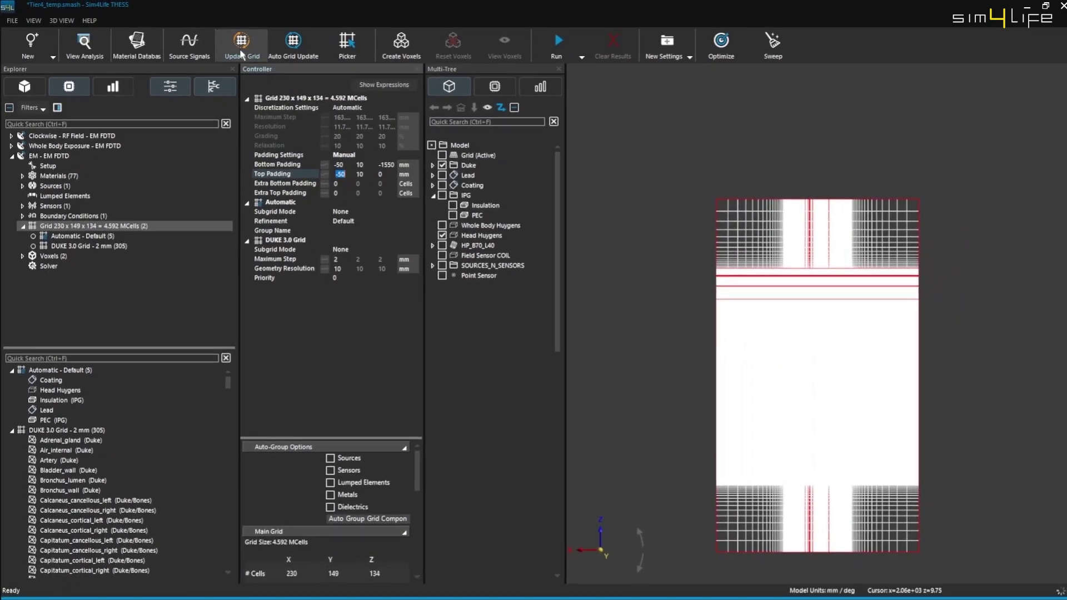
pyautogui.click(240, 55)
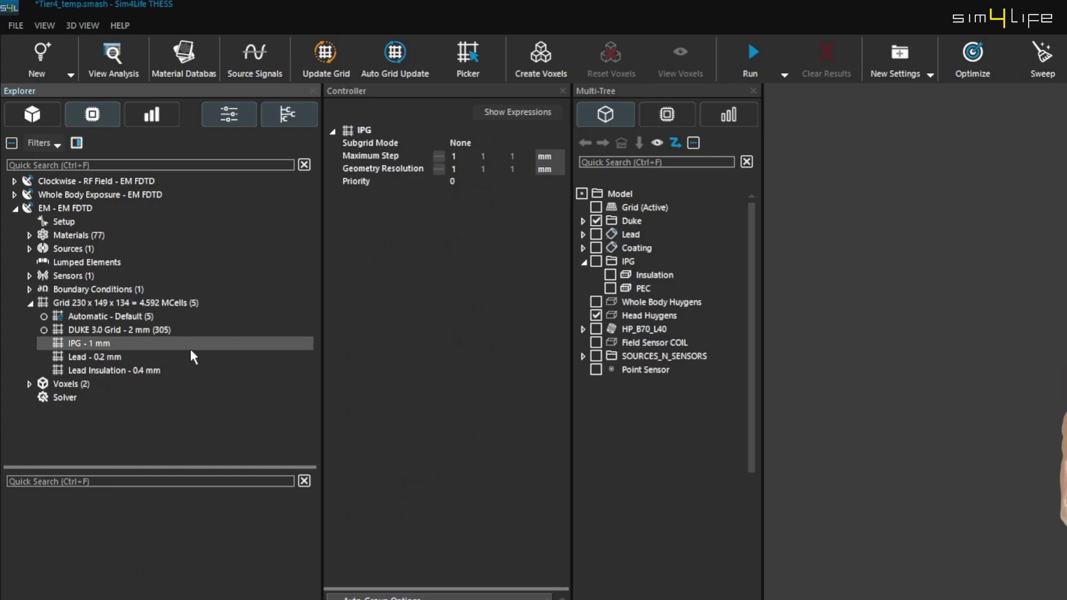
pyautogui.click(193, 358)
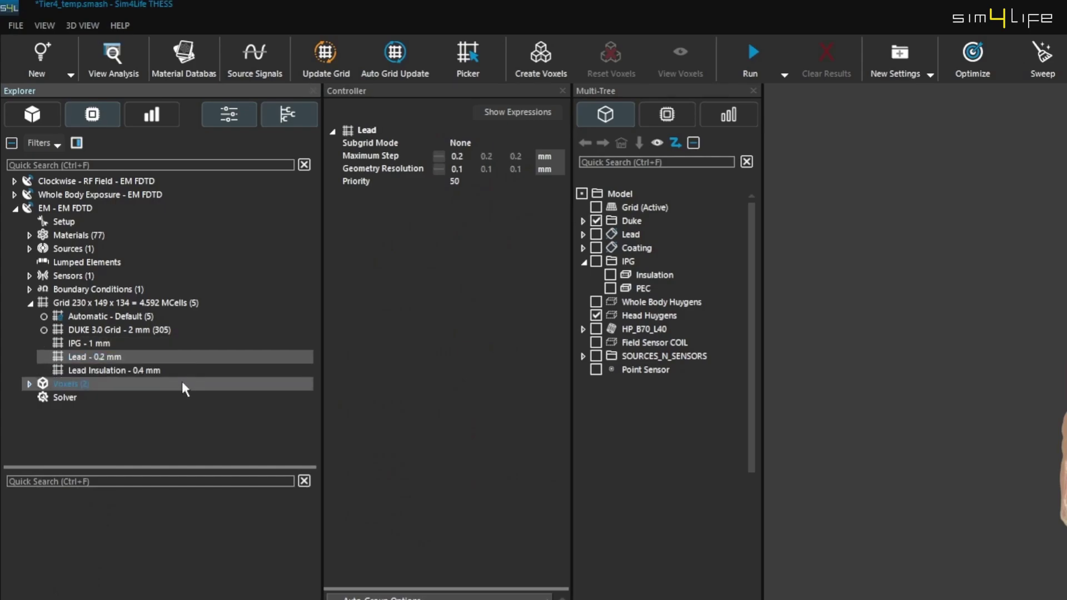
pyautogui.click(179, 372)
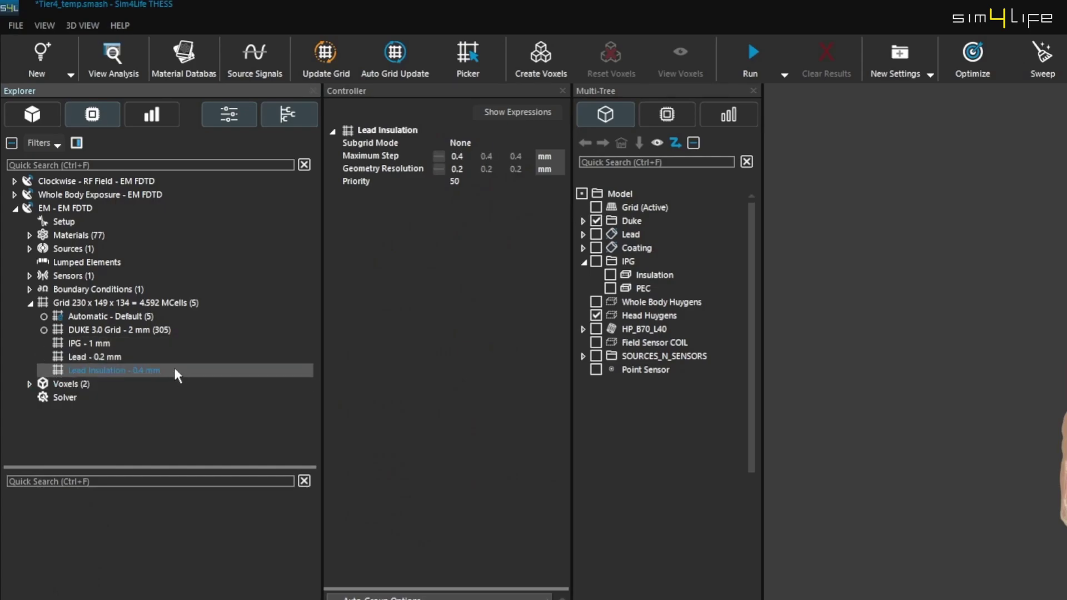
# Assign Insulation and PEC (IPG) to IPG, Coating to Lead Insulation, and Lead to the Lead subgrid.
pyautogui.click(146, 319)
pyautogui.click(96, 497)
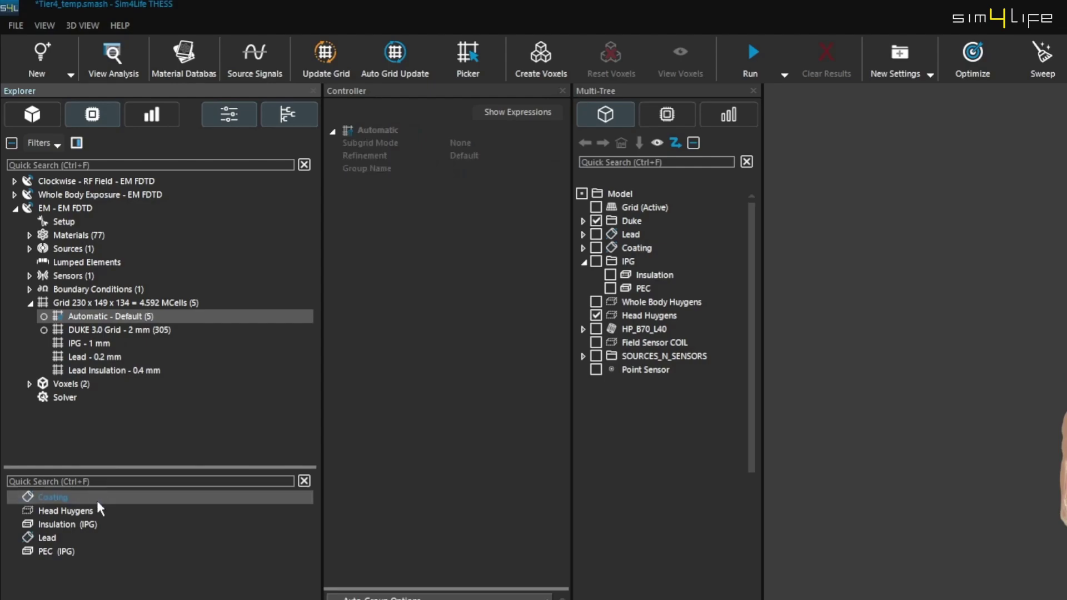
pyautogui.keyDown('ctrl'); pyautogui.click(93, 525); pyautogui.keyUp('ctrl')
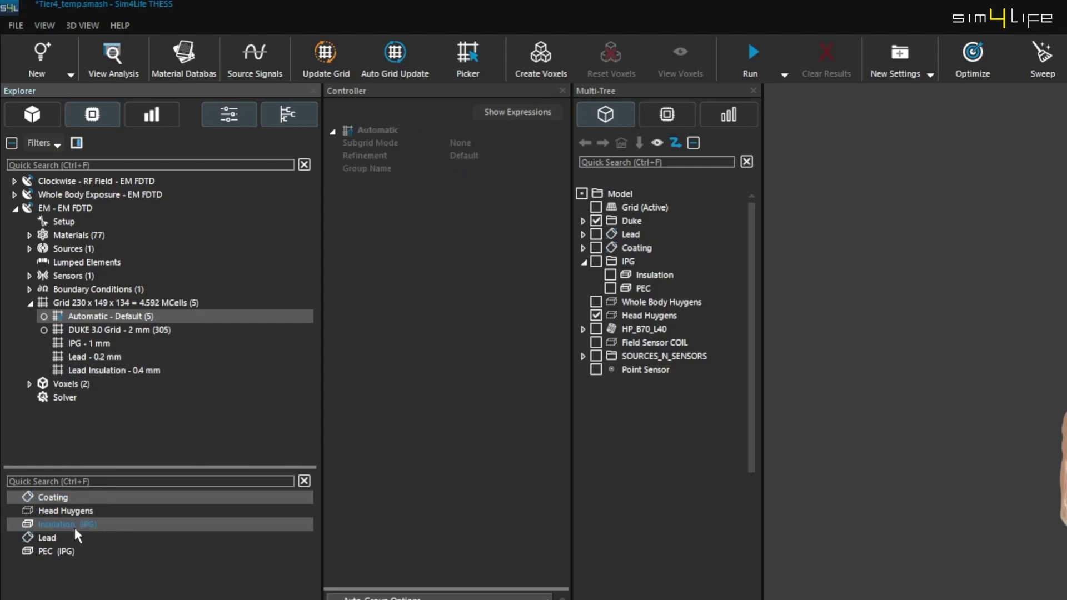
pyautogui.keyDown('ctrl'); pyautogui.click(75, 549); pyautogui.keyUp('ctrl')
pyautogui.moveTo(76, 549); pyautogui.dragTo(126, 343)
pyautogui.click(138, 316)
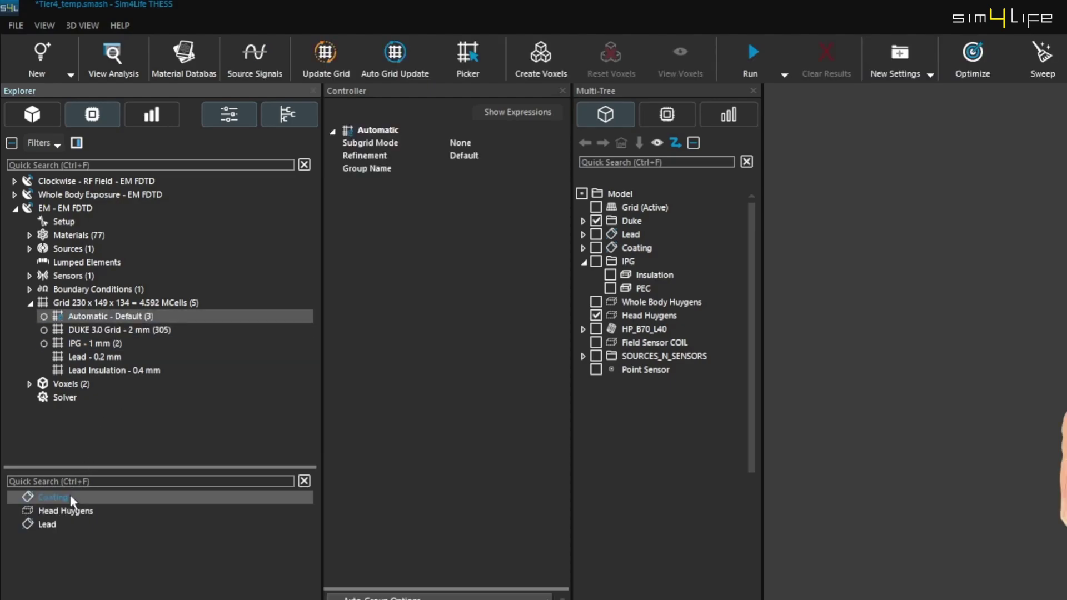
pyautogui.moveTo(78, 494); pyautogui.dragTo(119, 369)
pyautogui.click(127, 316)
pyautogui.moveTo(55, 512); pyautogui.dragTo(111, 358)
pyautogui.click(112, 357)
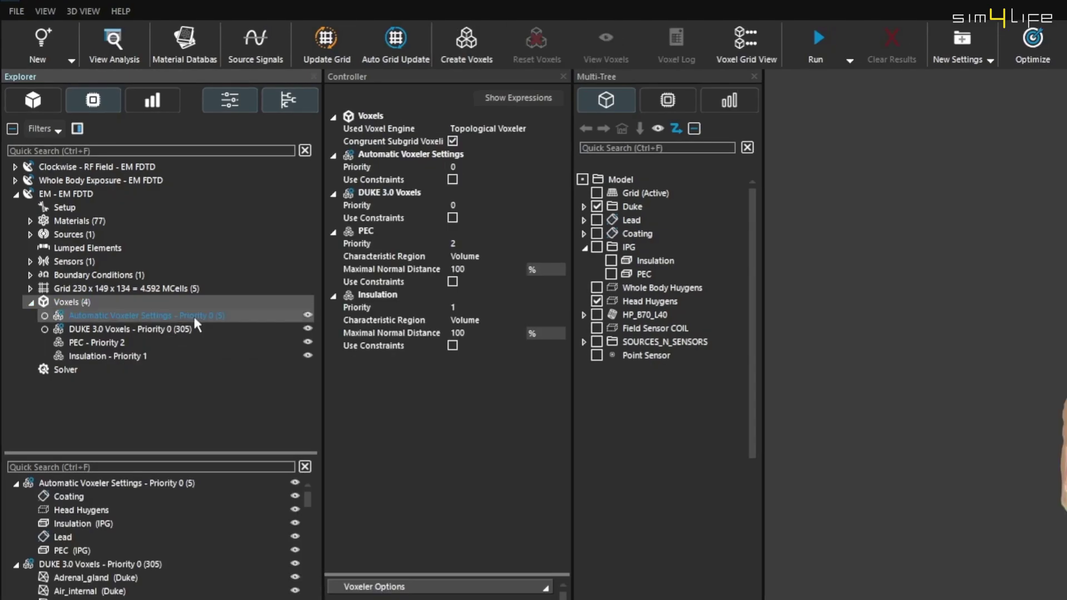
# Assign Coating and Insulation (IPG) to the Insulation voxel setting.
pyautogui.click(195, 319)
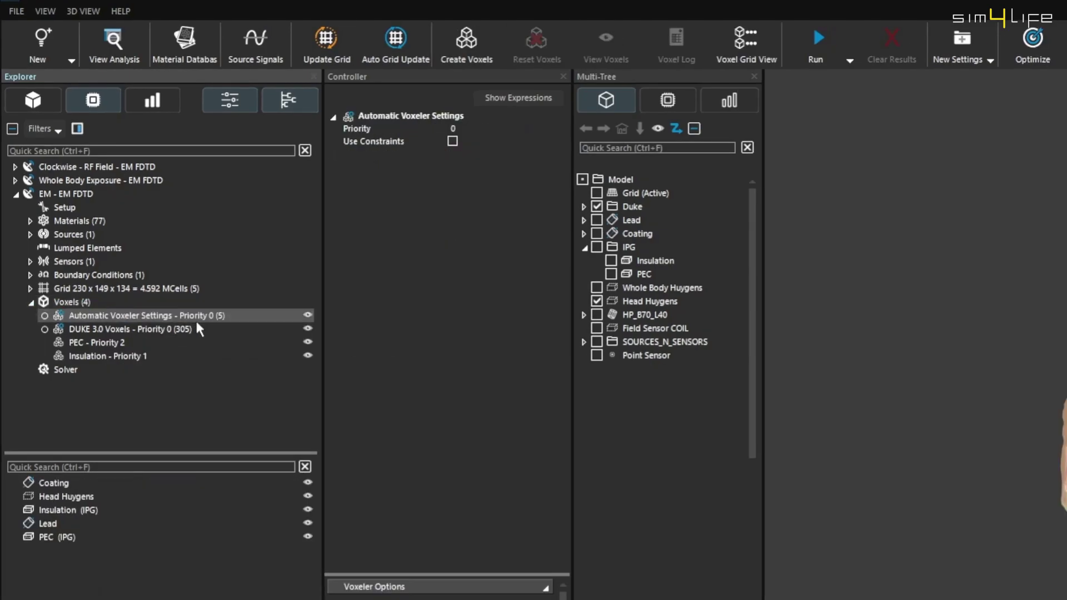
pyautogui.click(99, 504)
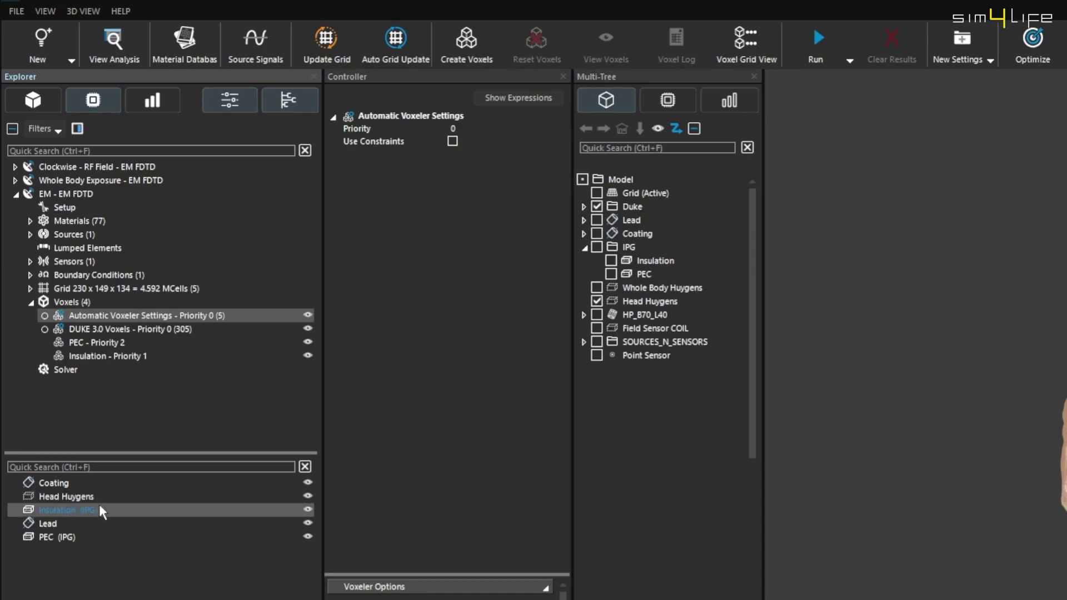
pyautogui.keyDown('ctrl'); pyautogui.click(92, 485); pyautogui.keyUp('ctrl')
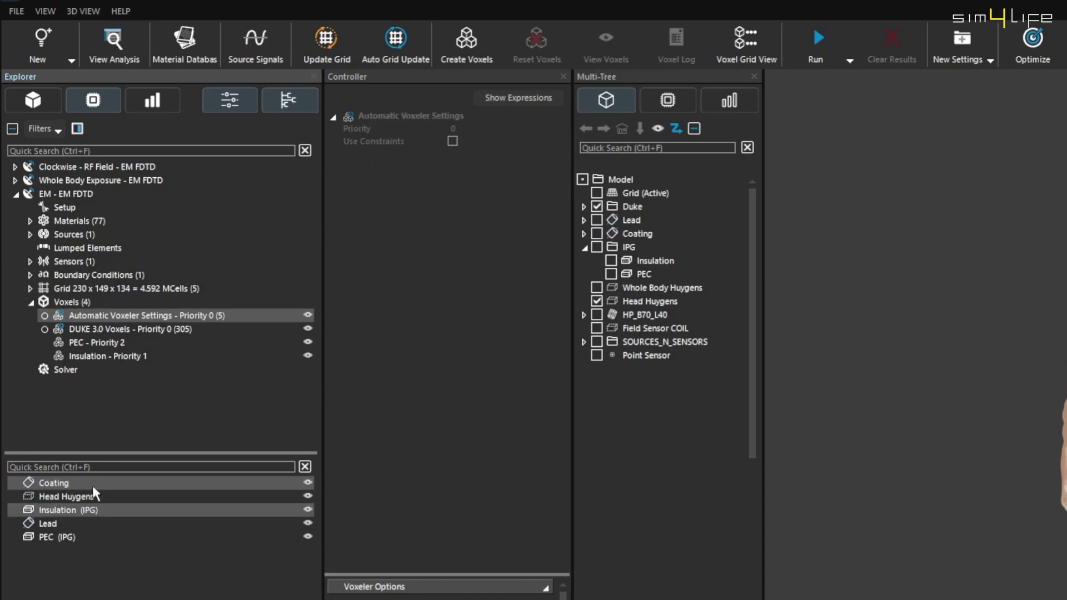
pyautogui.moveTo(102, 486); pyautogui.dragTo(143, 356)
# Move Lead and PEC (IPG) out of the automatic voxel setting.
pyautogui.click(165, 315)
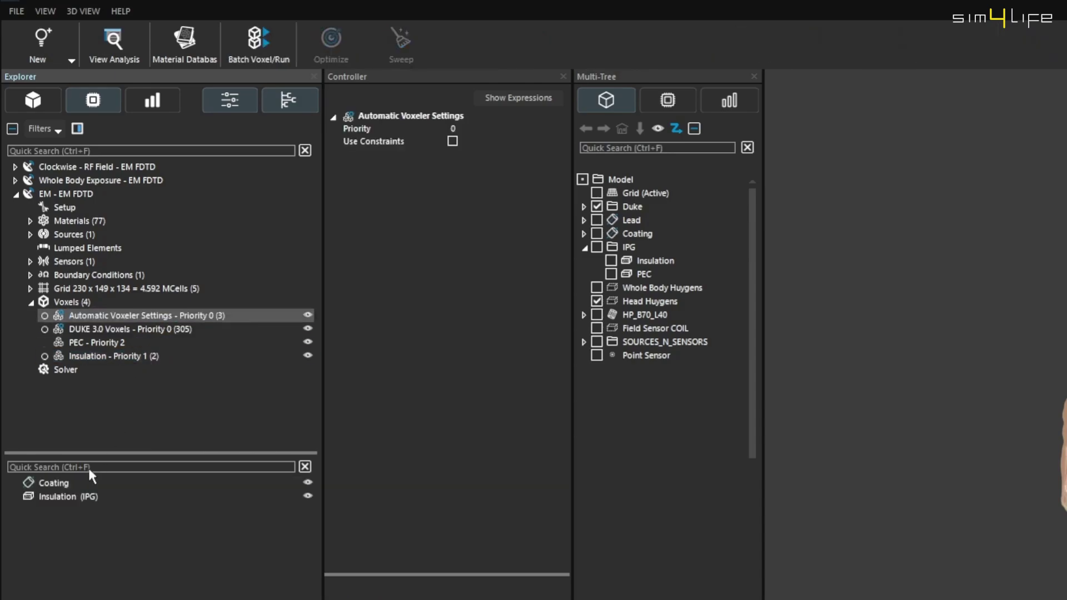
pyautogui.click(82, 483)
pyautogui.click(82, 493)
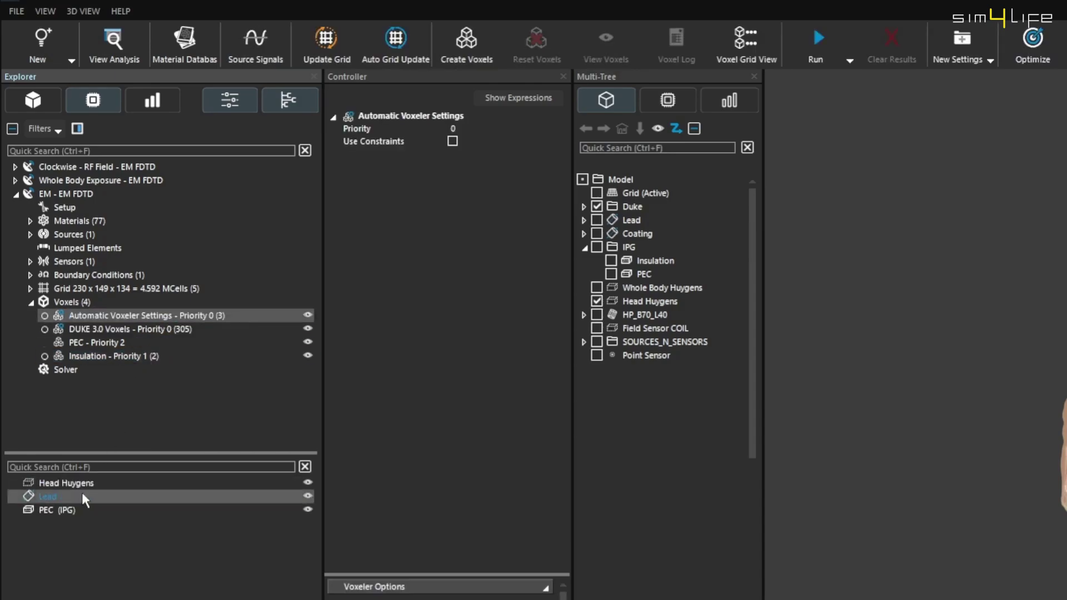
pyautogui.keyDown('ctrl'); pyautogui.click(85, 507); pyautogui.keyUp('ctrl')
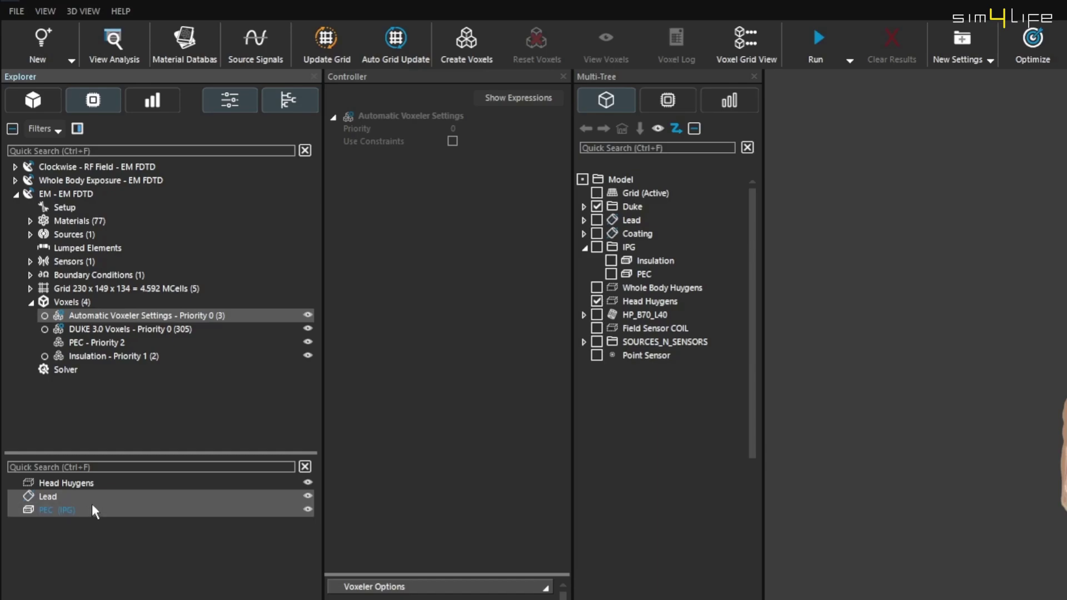
pyautogui.moveTo(92, 503); pyautogui.dragTo(138, 350)
pyautogui.click(77, 195)
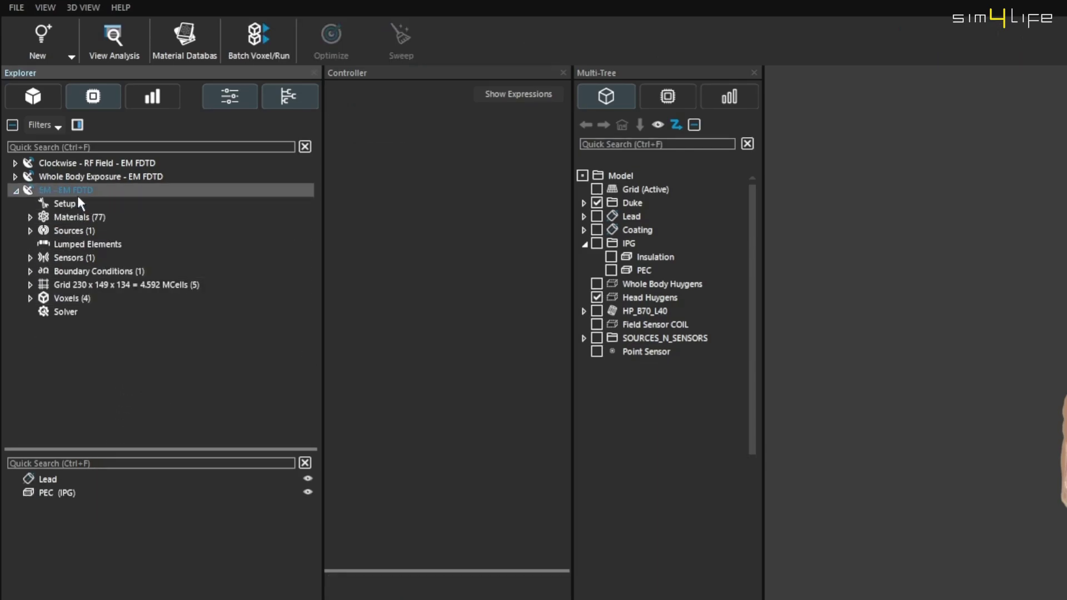
# Rename the third simulation to 'Head Exposure with implant' and update its grid.
pyautogui.click(78, 195)
pyautogui.write('He')
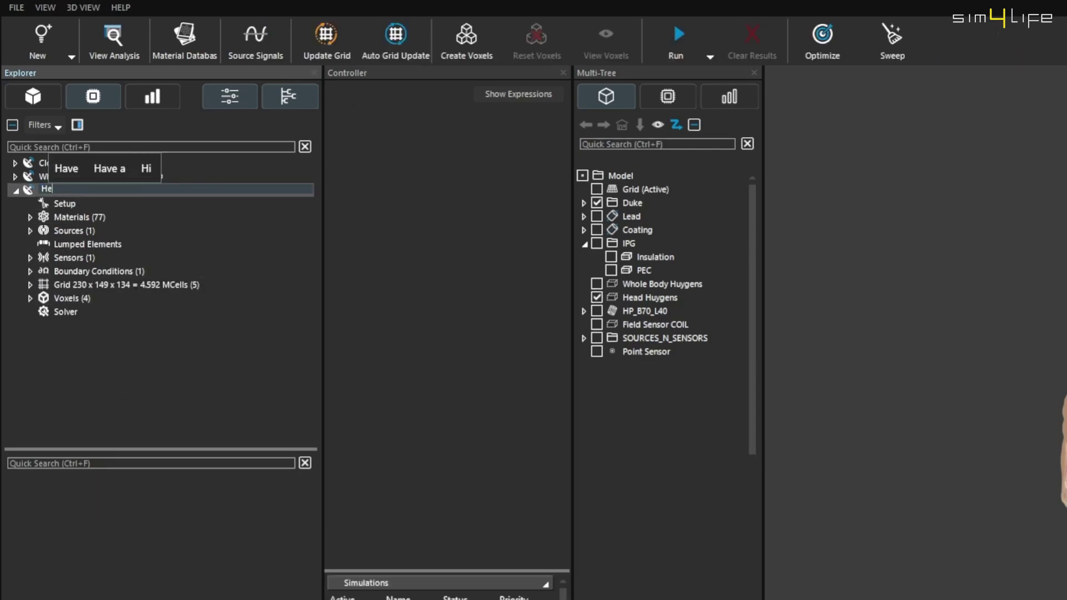
pyautogui.write('ad Exposure ')
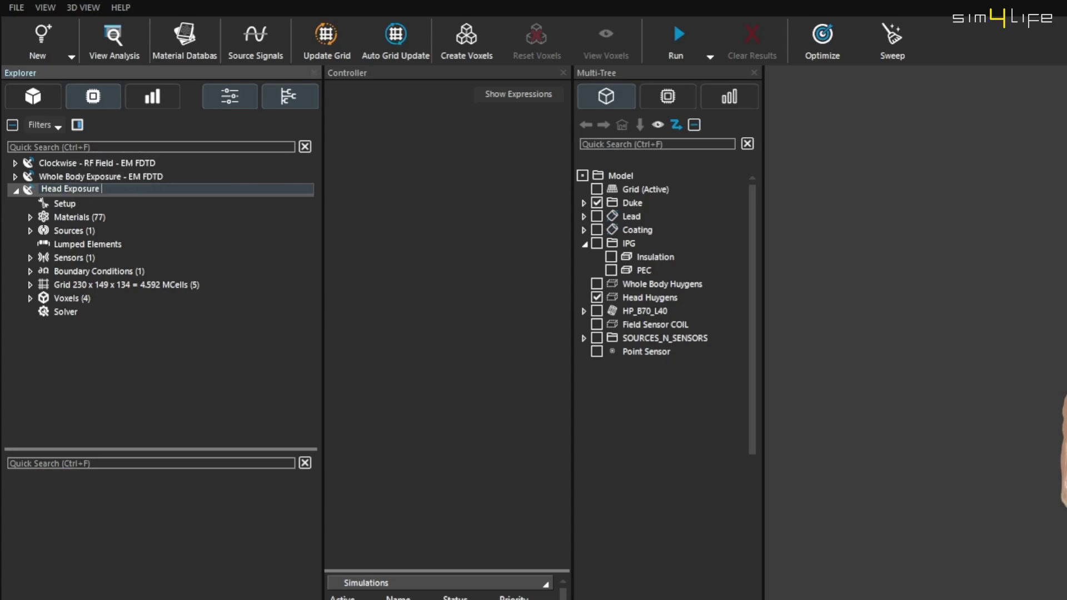
pyautogui.write('with implant')
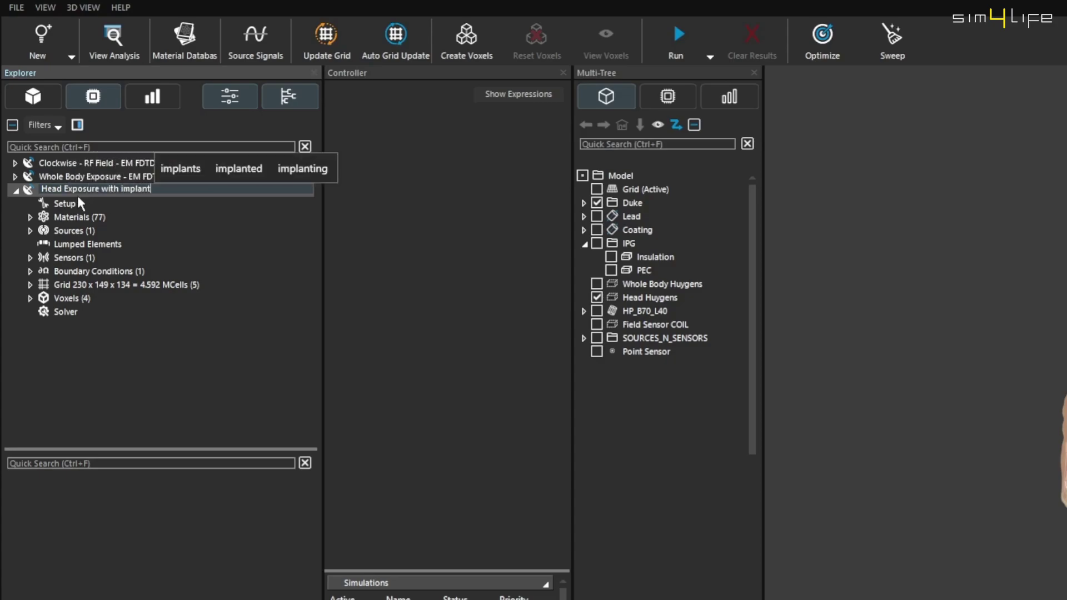
pyautogui.press('Return')
pyautogui.click(326, 59)
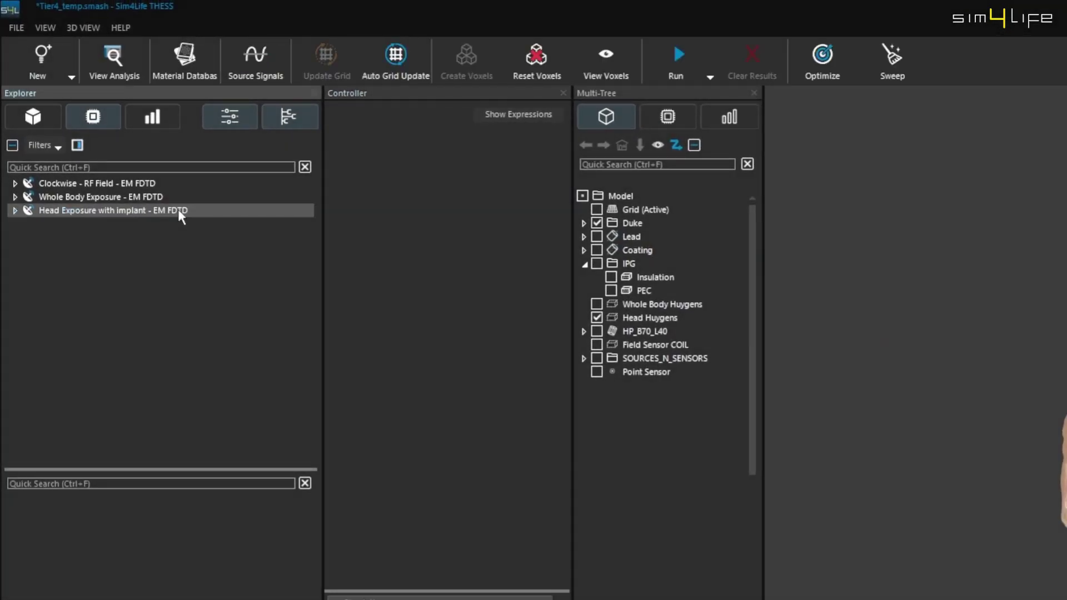
# Clone the Head Exposure with implant simulation and filter its materials for PEC.
pyautogui.rightClick(165, 188)
pyautogui.click(205, 234)
pyautogui.click(36, 250)
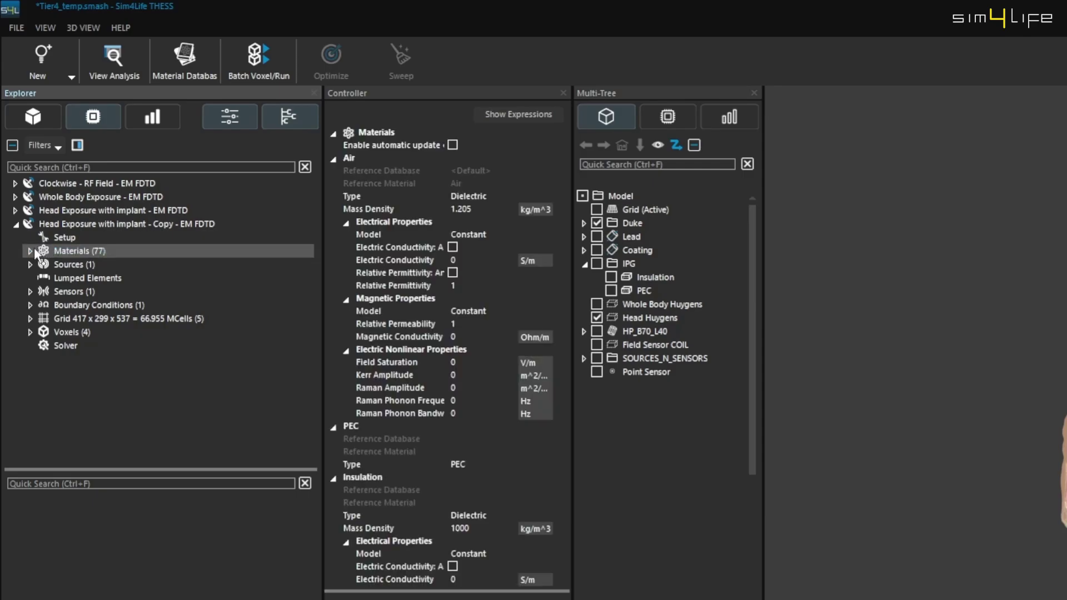
pyautogui.click(31, 250)
pyautogui.click(58, 167)
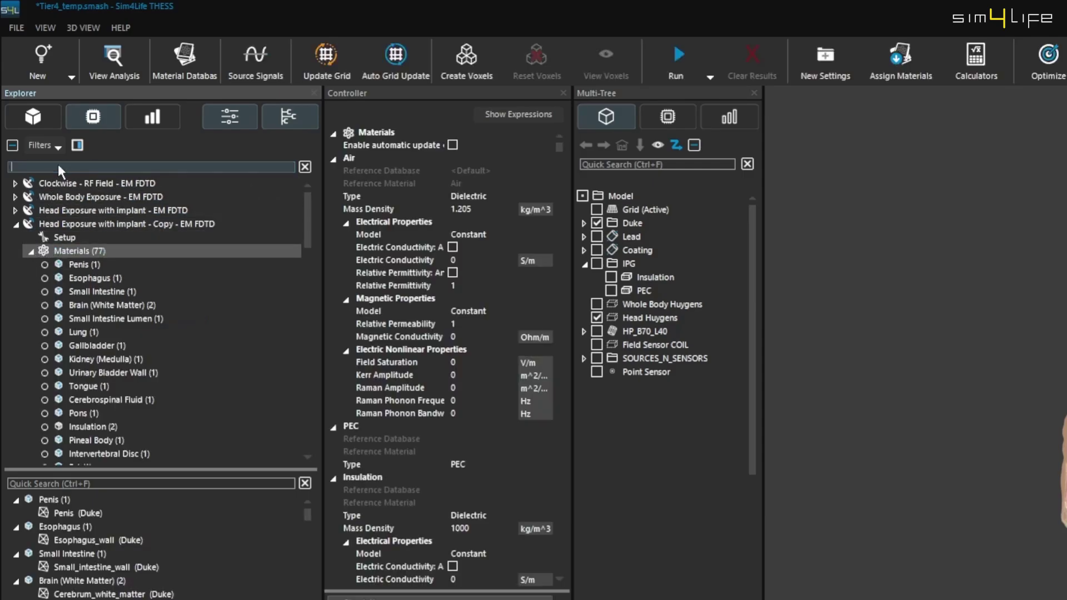
pyautogui.write('PEC')
pyautogui.click(83, 236)
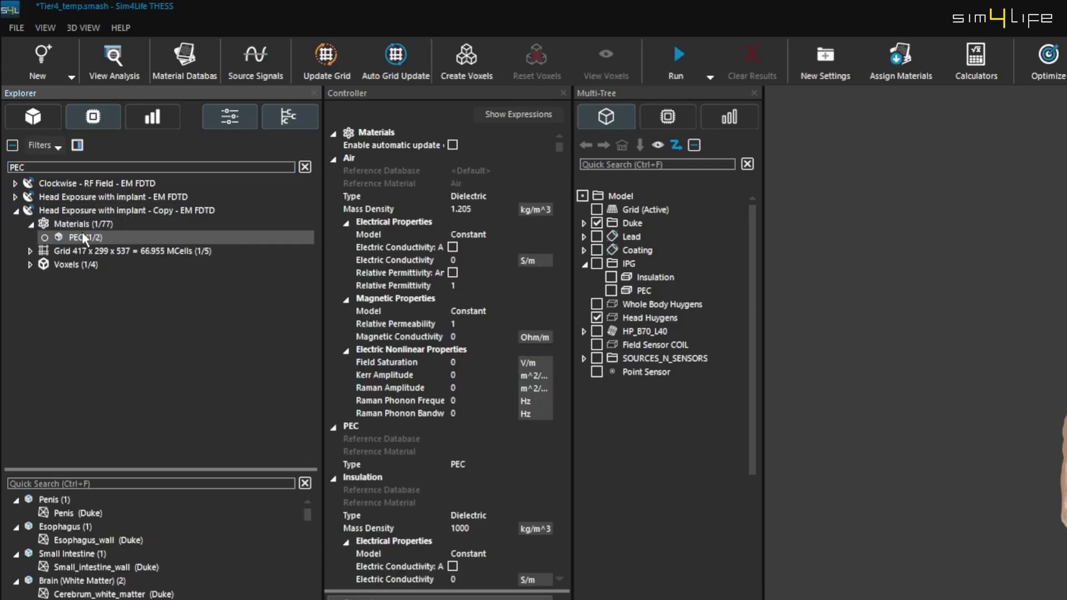
# Delete the Lead and PEC (IPG) implant parts from the cloned simulation.
pyautogui.click(75, 496)
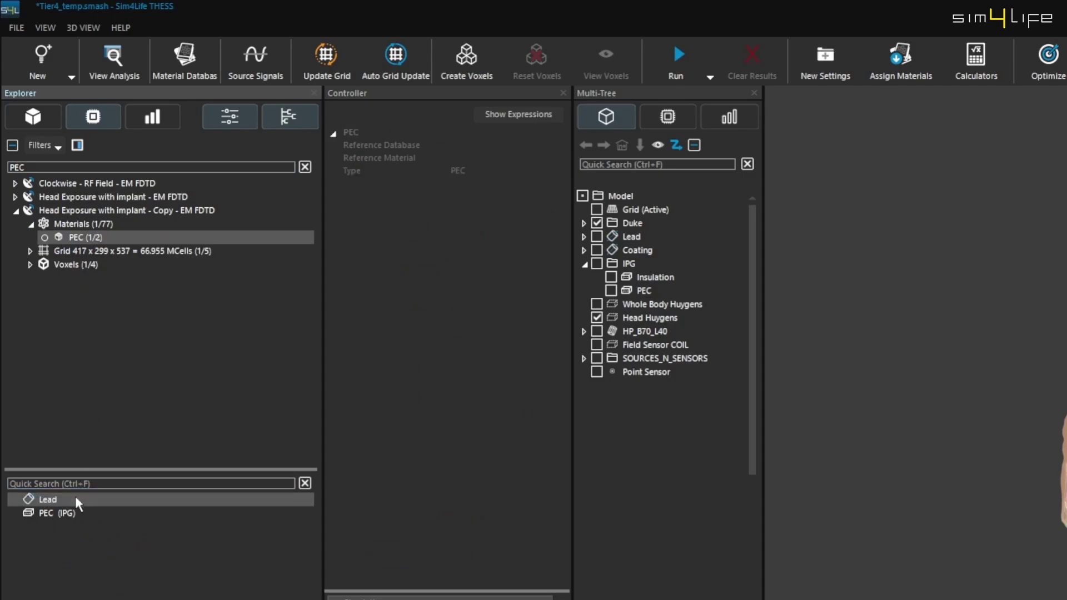
pyautogui.keyDown('shift'); pyautogui.click(77, 511); pyautogui.keyUp('shift')
pyautogui.rightClick(77, 511)
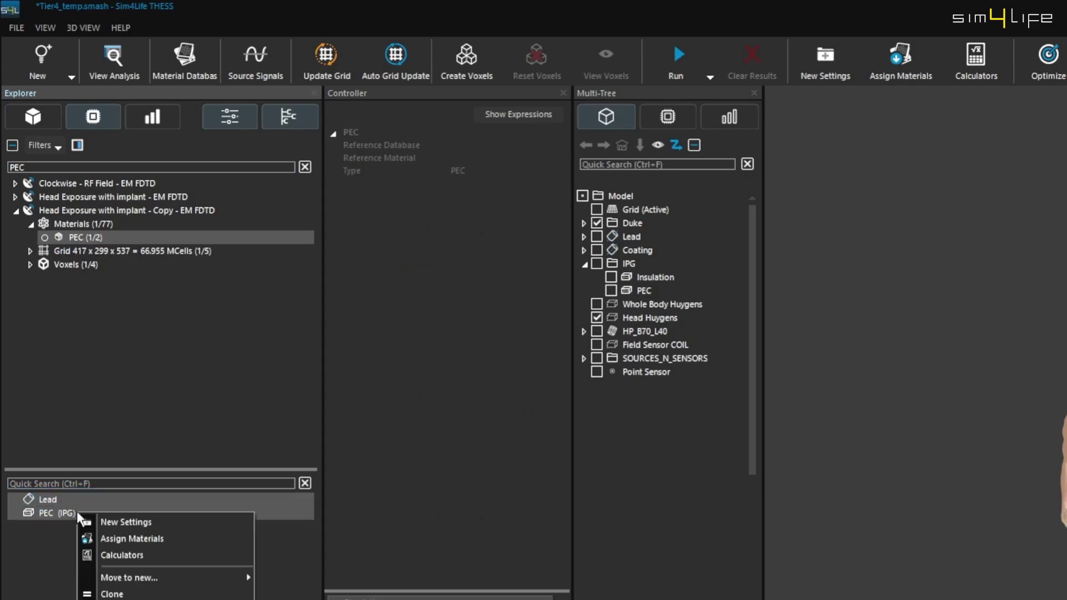
pyautogui.click(119, 401)
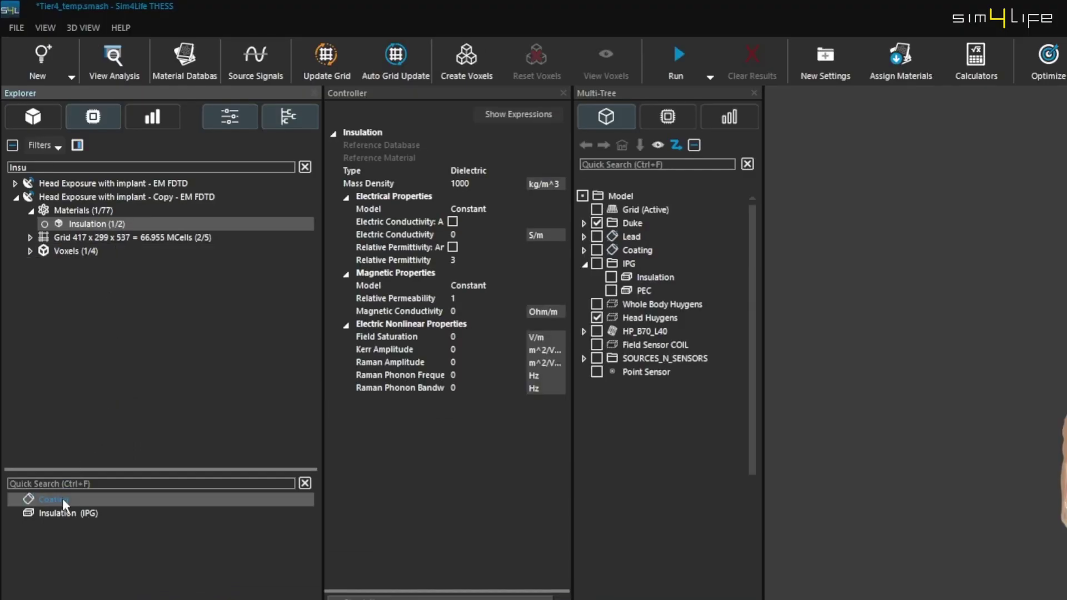
# Rename the copy to 'Head Exposure without implant - EM FDTD'.
pyautogui.click(134, 219)
pyautogui.click(134, 219)
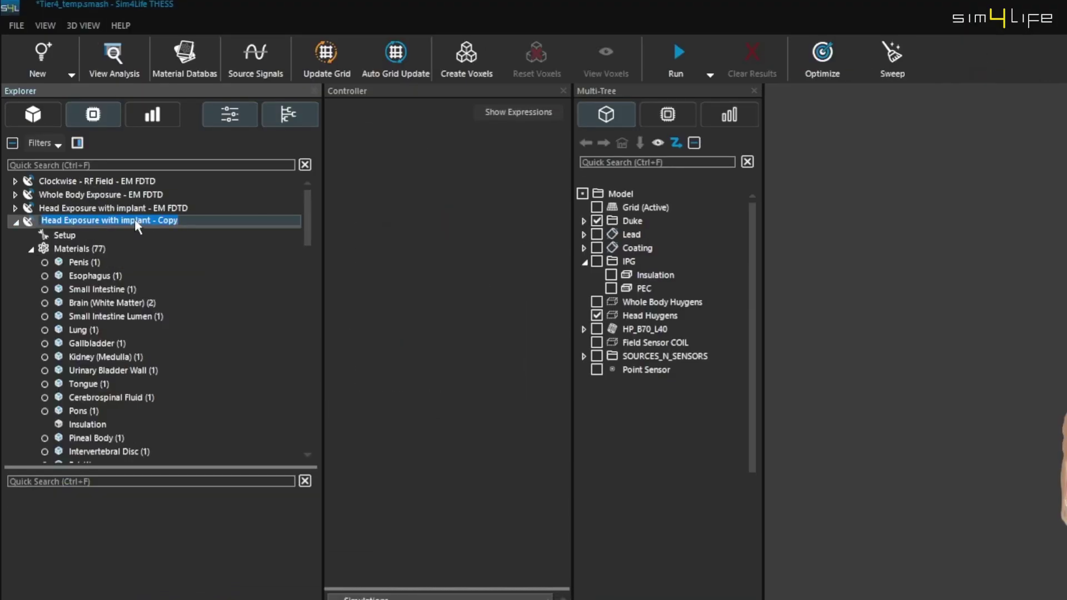
pyautogui.write('Head Exposure without implant - EM FDTD')
pyautogui.press('Return')
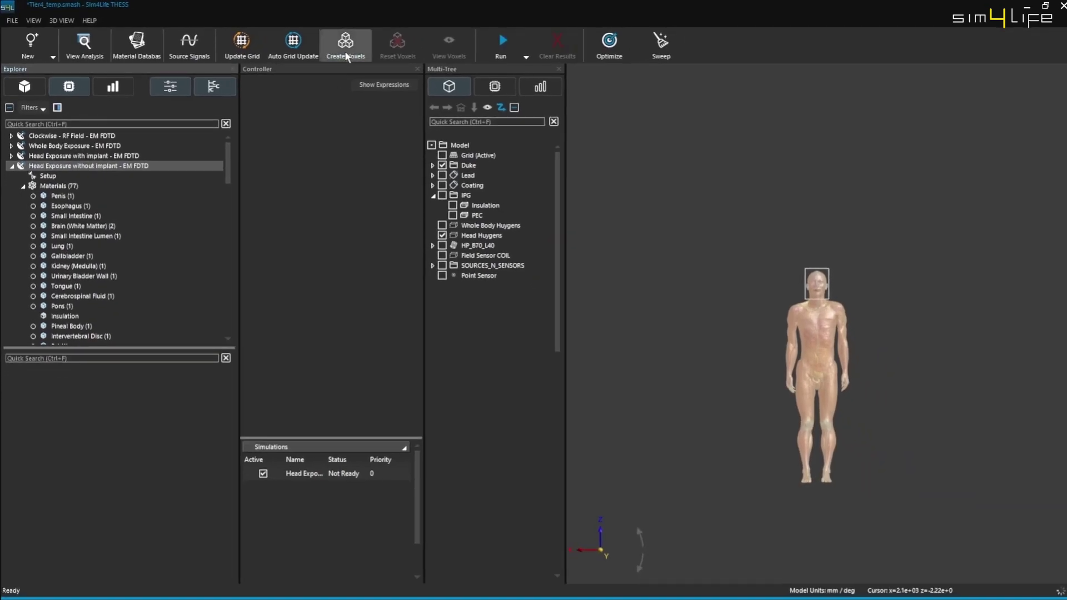
# Create voxels for the implant-free simulation and bring up its Run options.
pyautogui.click(346, 55)
pyautogui.click(614, 48)
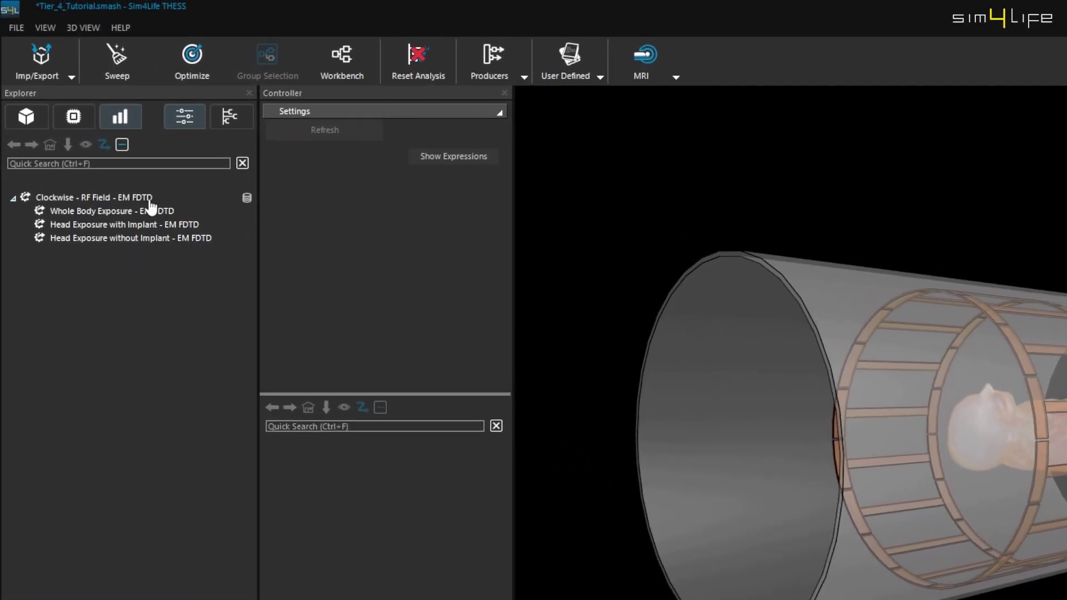
# Extract the Clockwise RF Field's Field Sensor COIL B field into a slice viewer.
pyautogui.click(151, 203)
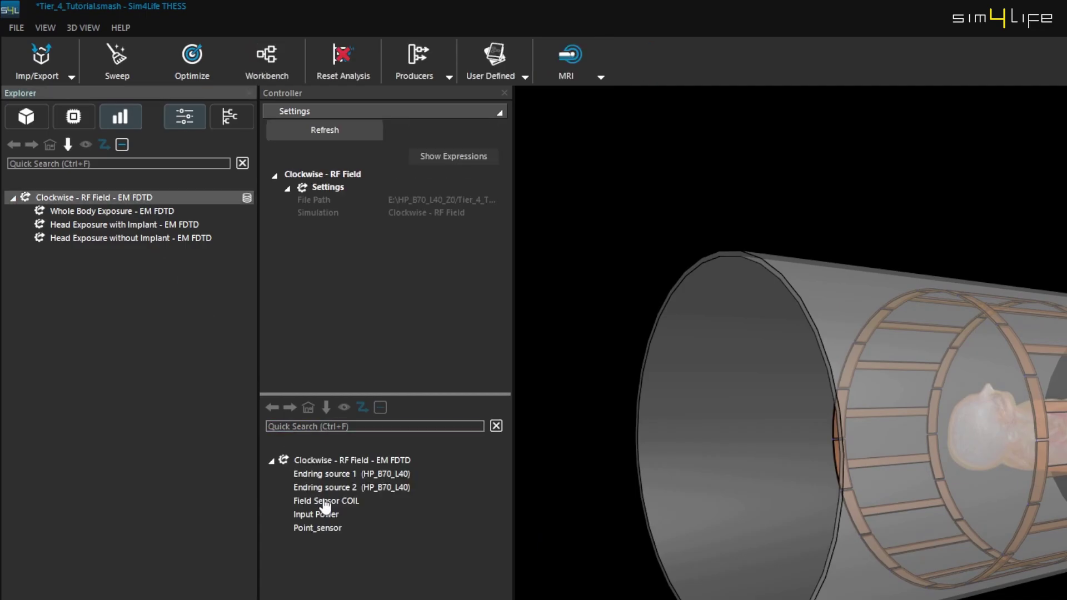
pyautogui.click(325, 502)
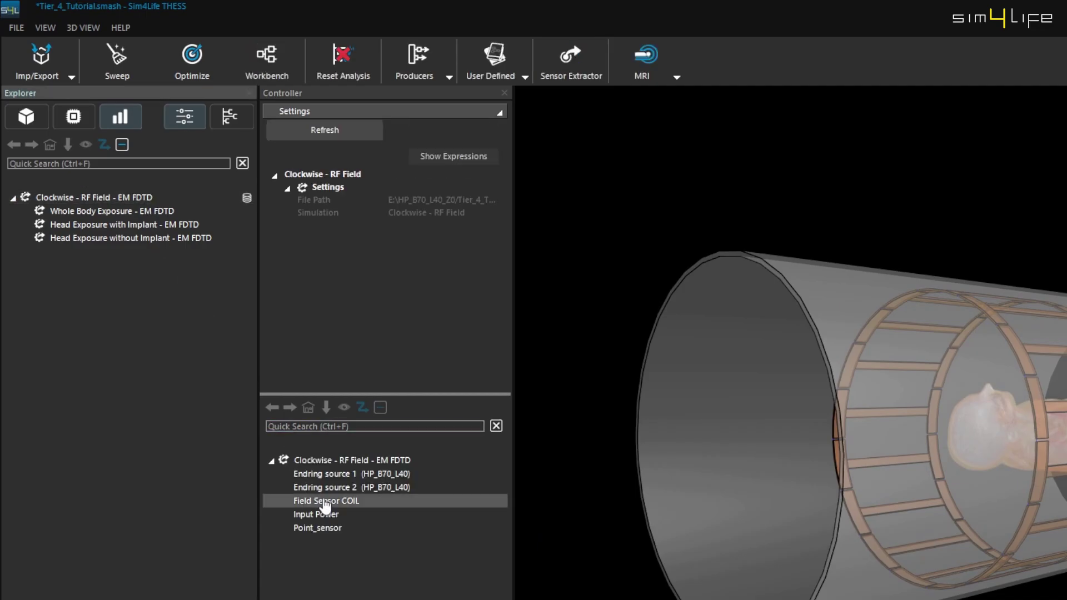
pyautogui.click(574, 78)
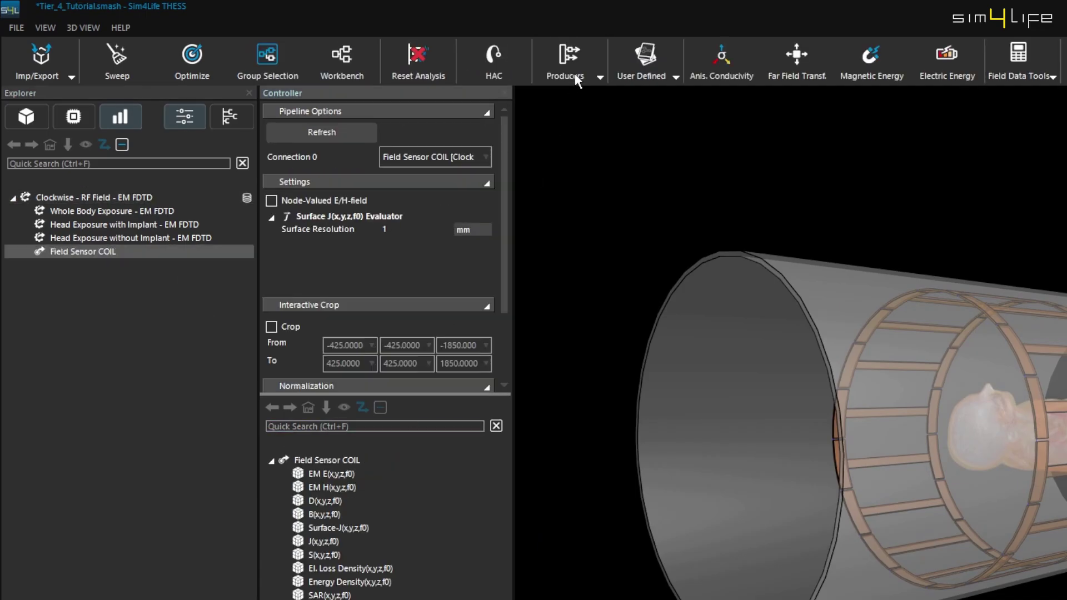
pyautogui.click(333, 515)
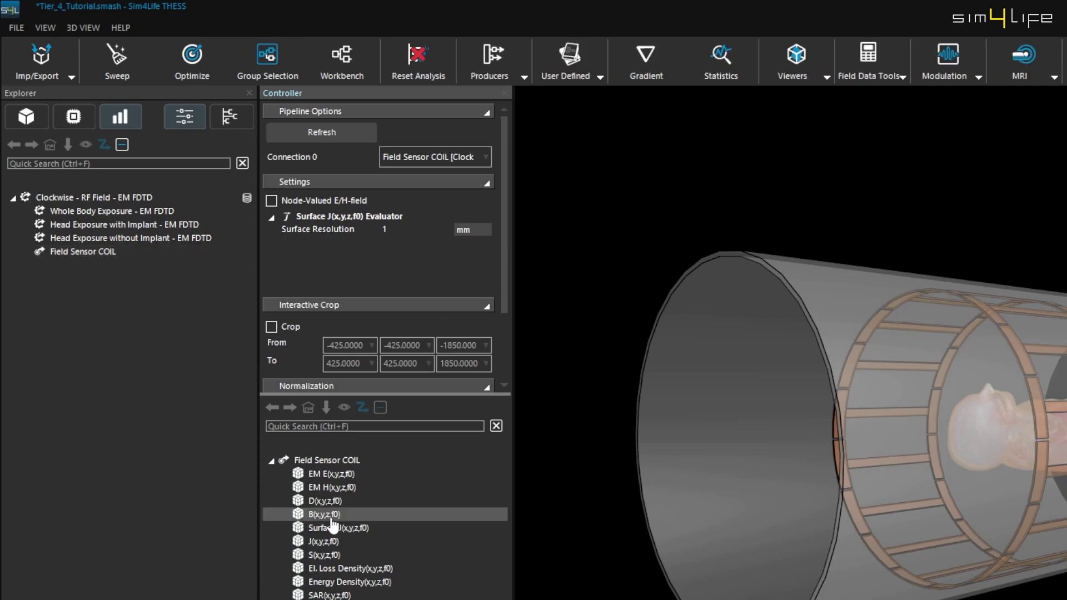
pyautogui.click(794, 58)
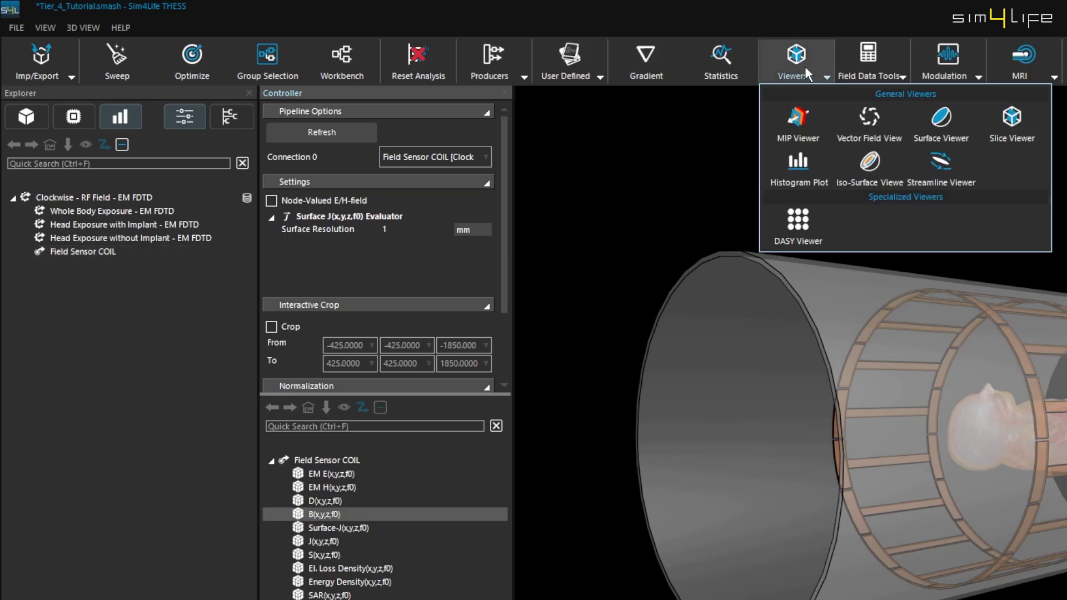
pyautogui.click(998, 132)
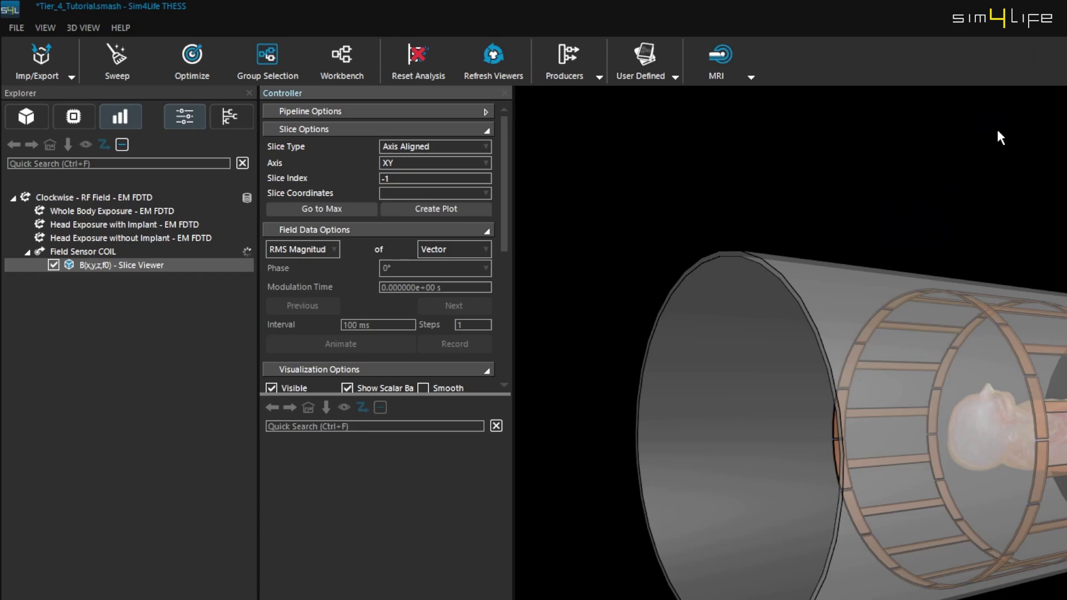
# Place the B-field slice at -0.002 m and view it along the bore axis.
pyautogui.click(492, 190)
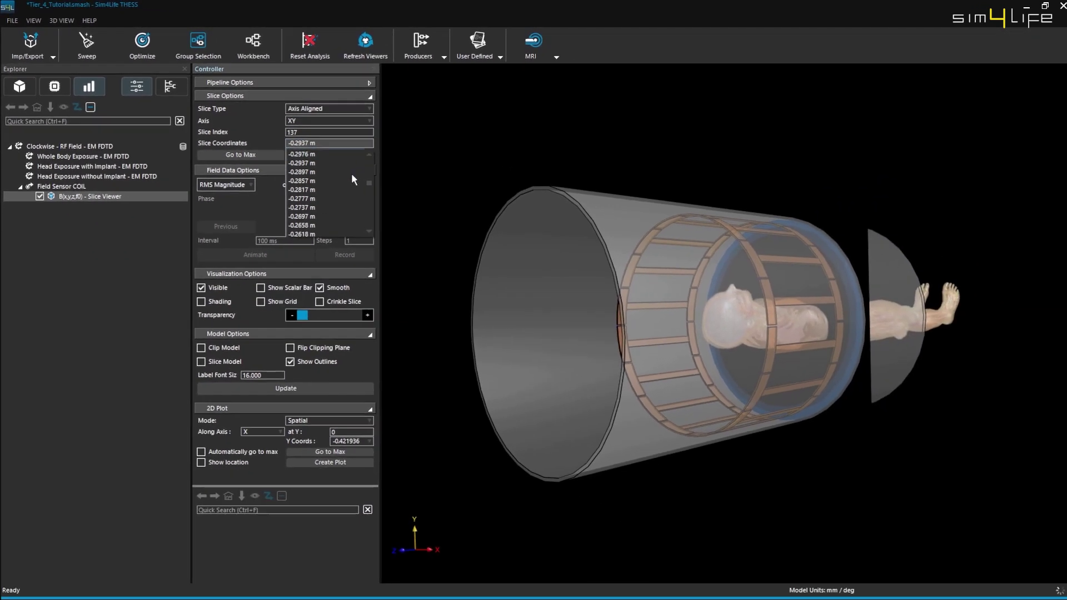
pyautogui.scroll(-7, 474, 231)
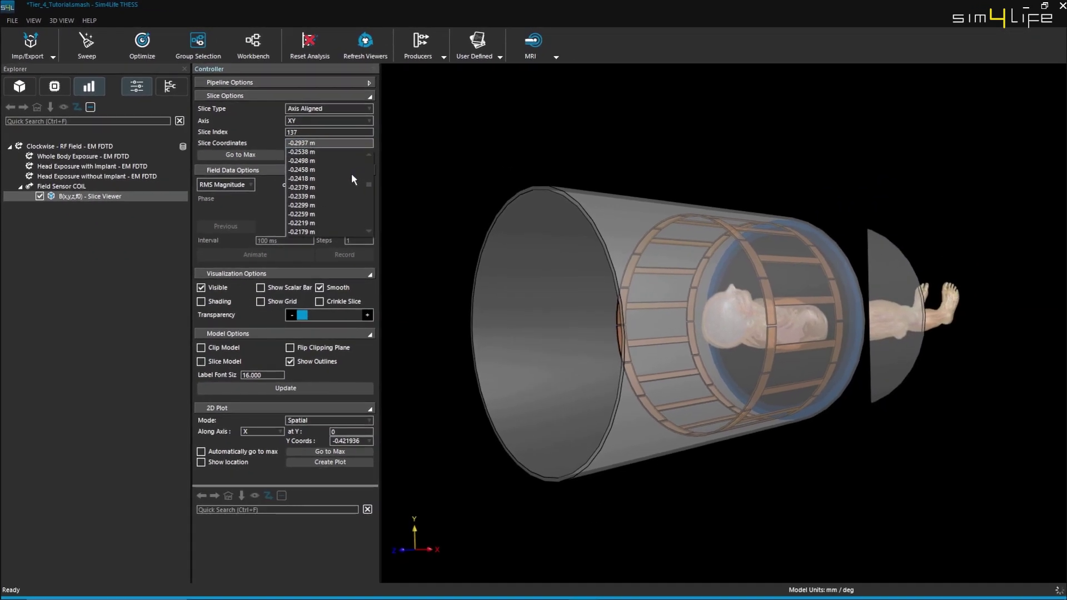
pyautogui.scroll(-13, 351, 175)
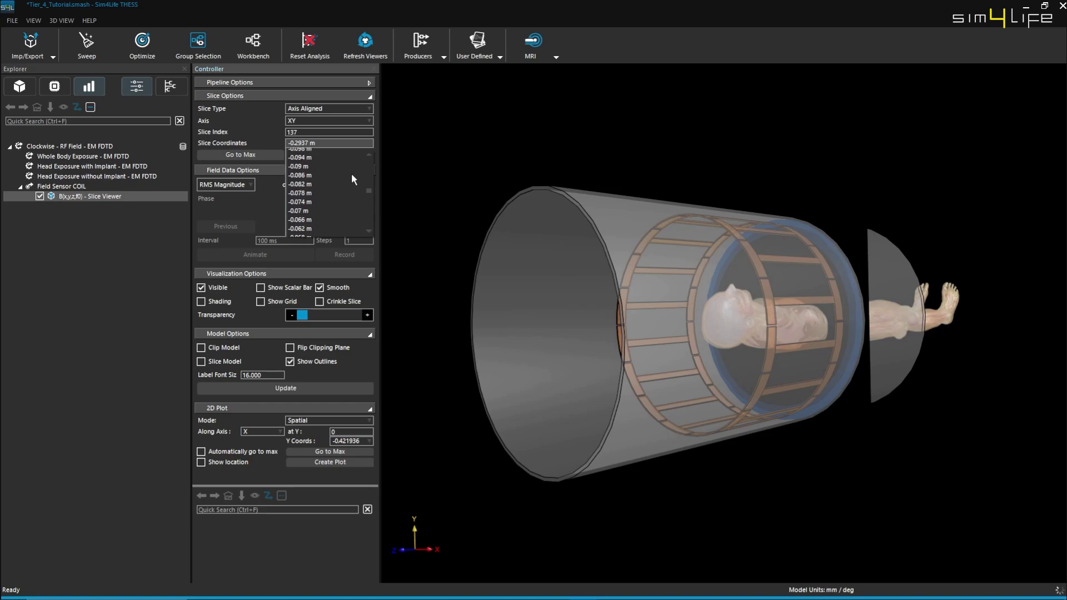
pyautogui.scroll(-5, 351, 174)
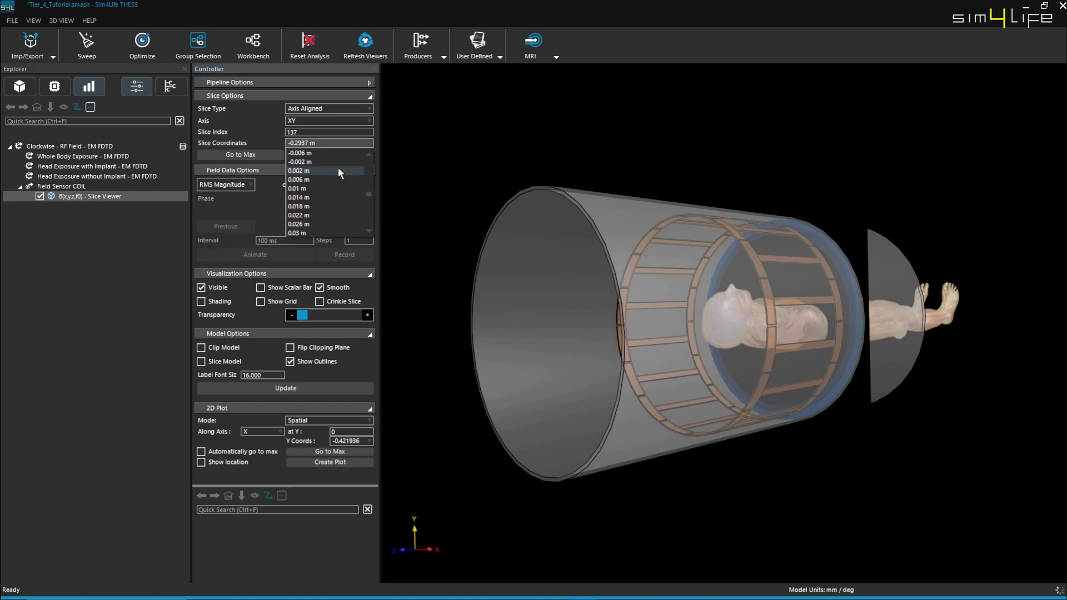
pyautogui.click(335, 164)
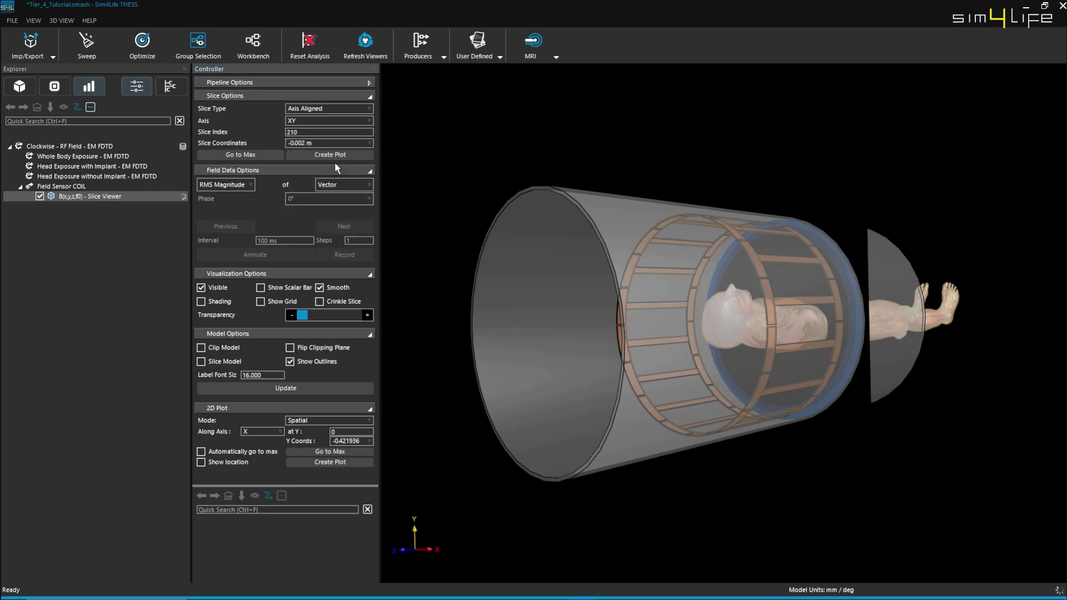
pyautogui.click(398, 548)
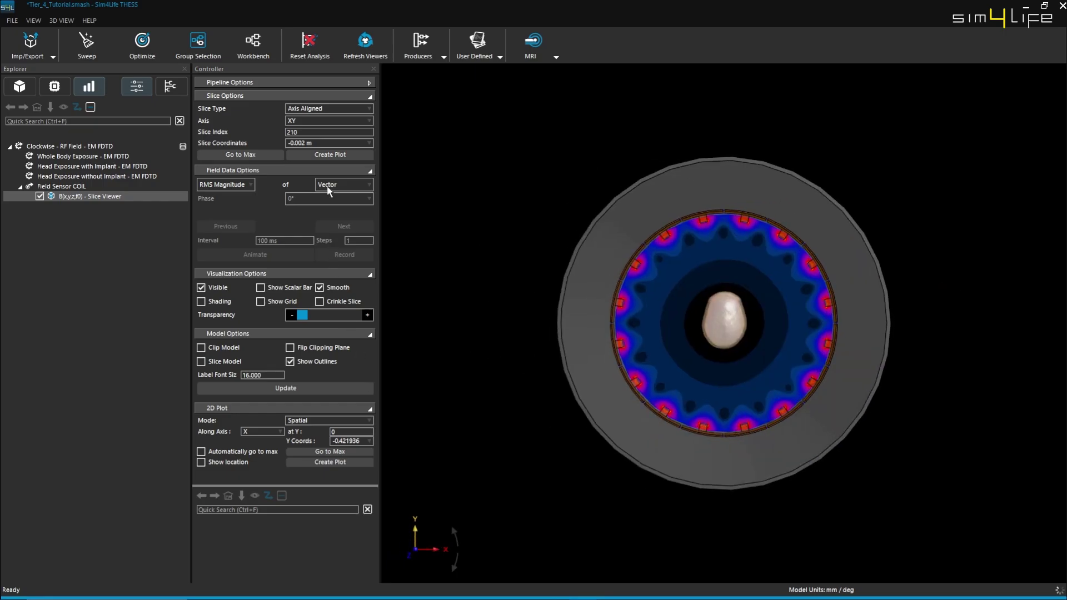
pyautogui.scroll(8, 326, 143)
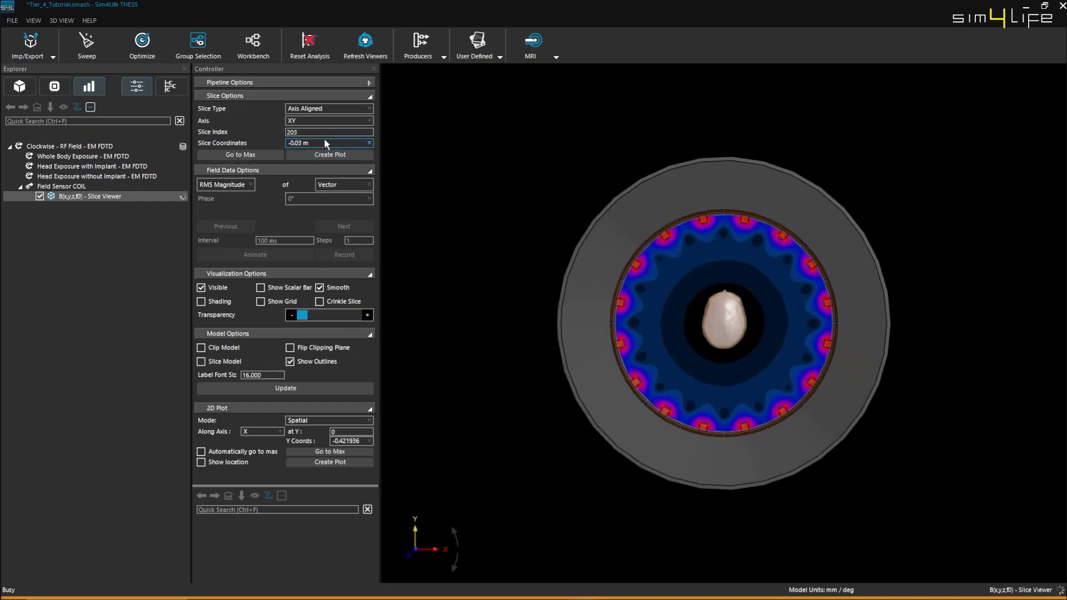
pyautogui.scroll(20, 326, 144)
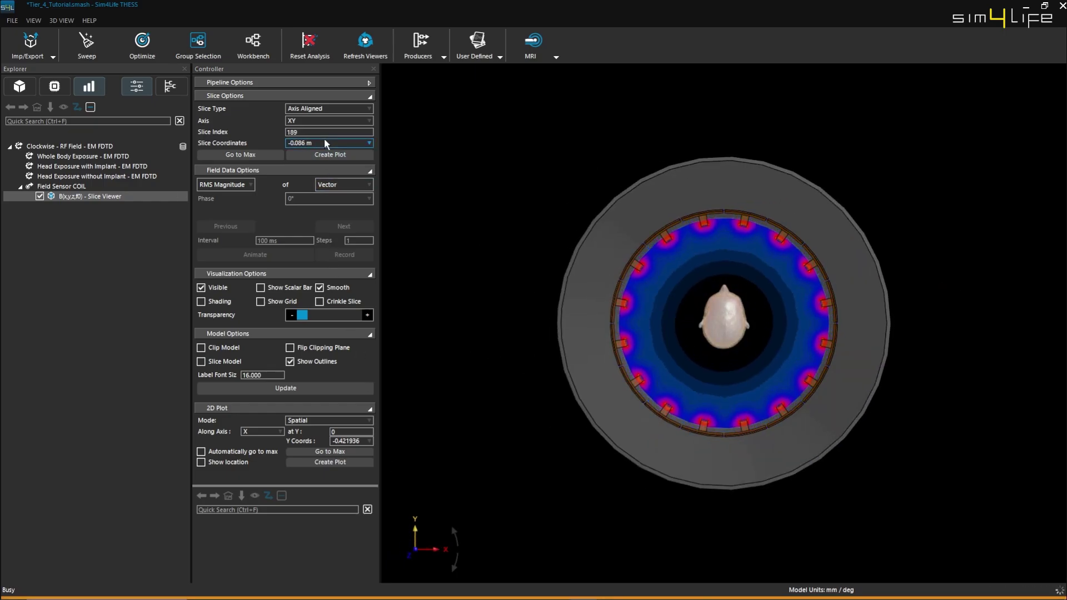
pyautogui.scroll(20, 327, 143)
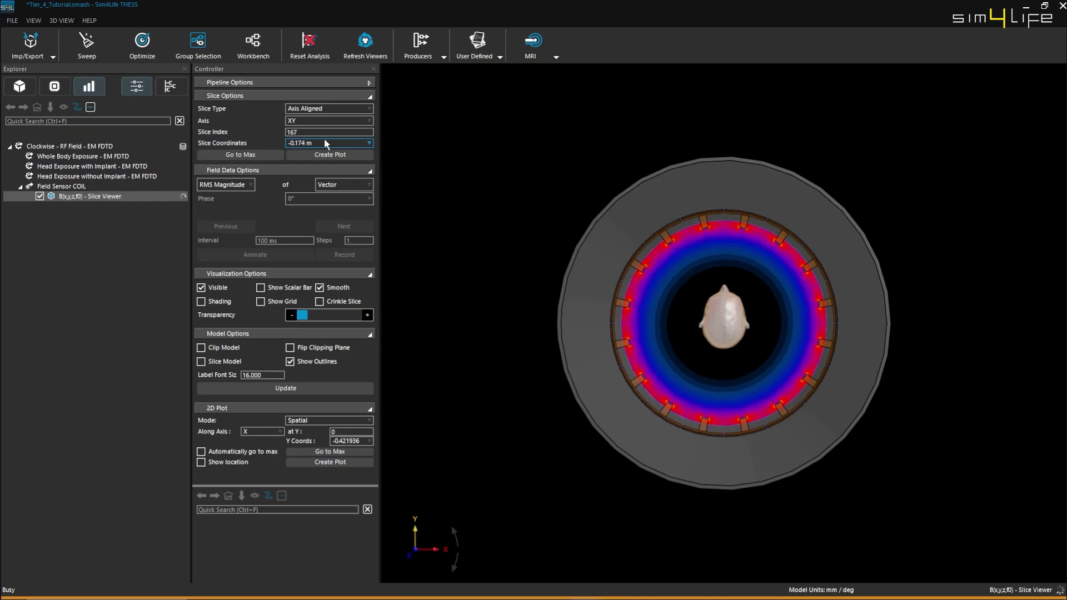
pyautogui.scroll(20, 326, 143)
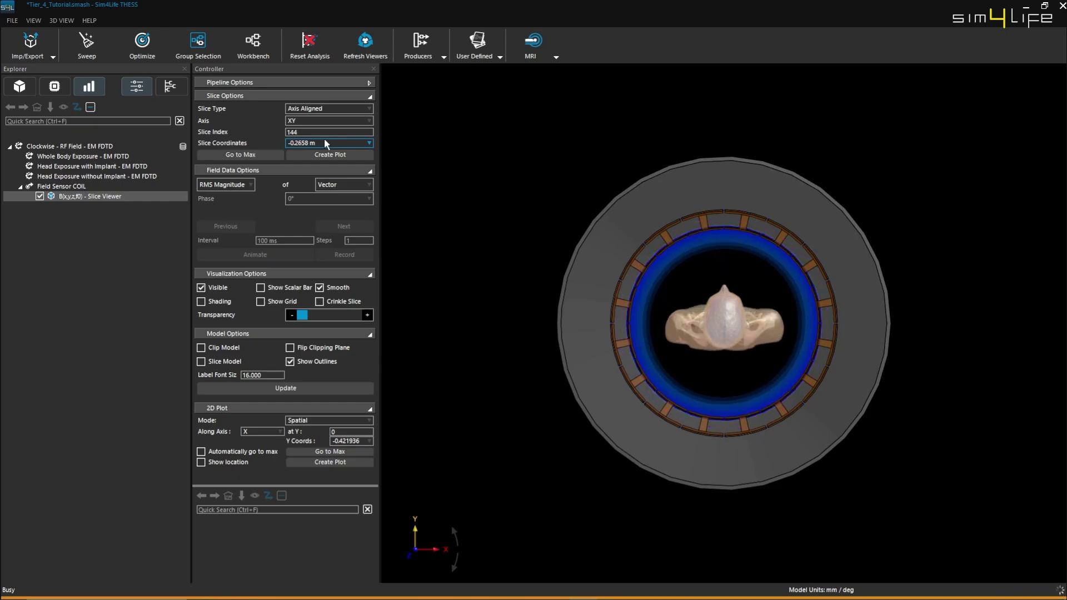
pyautogui.scroll(10, 327, 143)
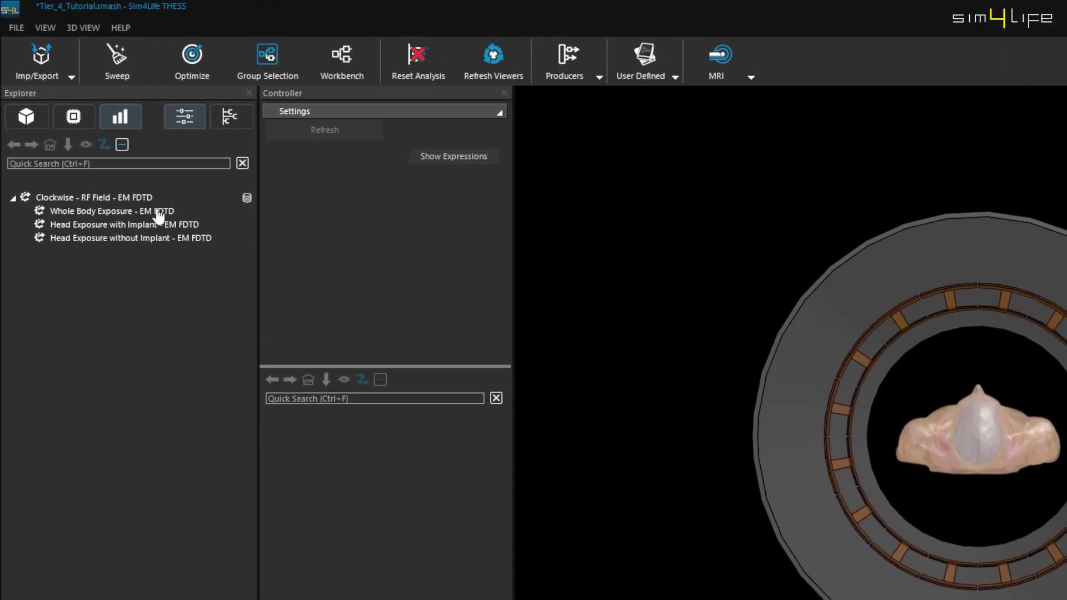
# Extract Whole Body Exposure's EM E field and add a SAR Statistics evaluator.
pyautogui.click(158, 212)
pyautogui.click(331, 475)
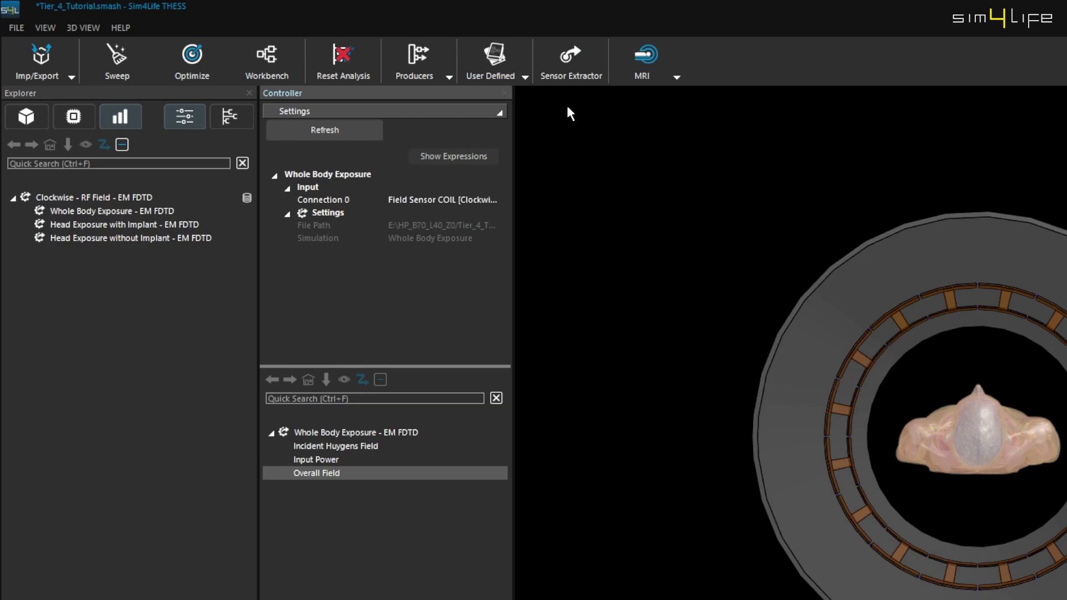
pyautogui.click(576, 71)
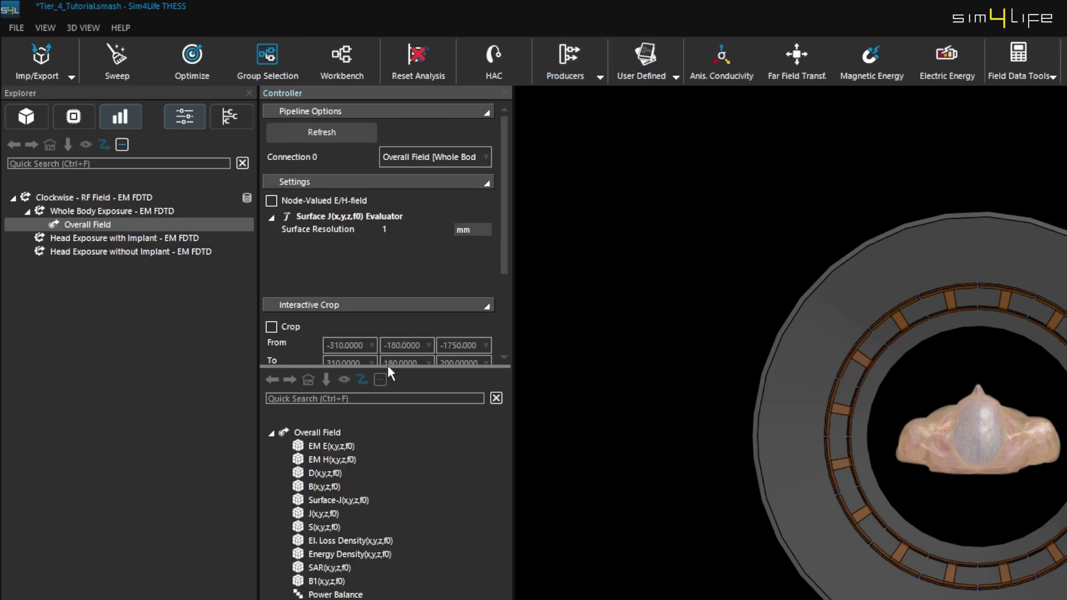
pyautogui.click(351, 448)
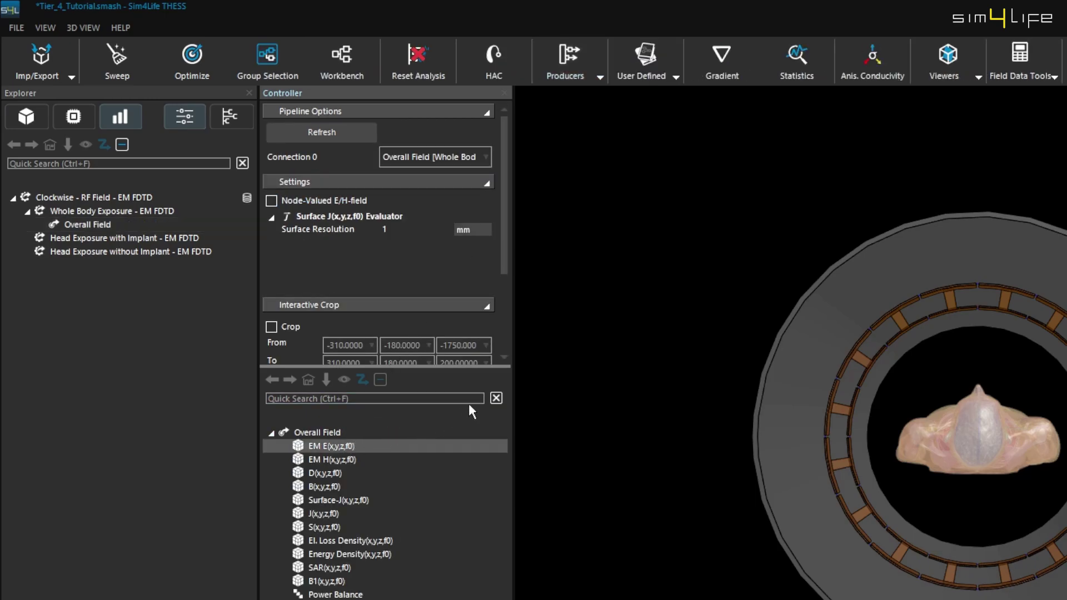
pyautogui.click(729, 56)
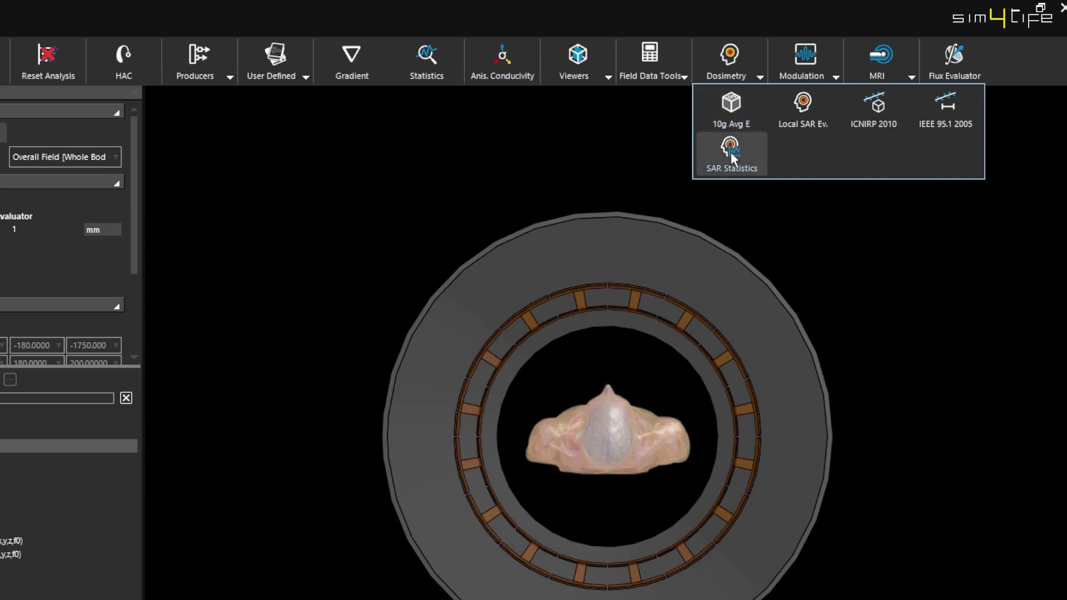
pyautogui.click(728, 156)
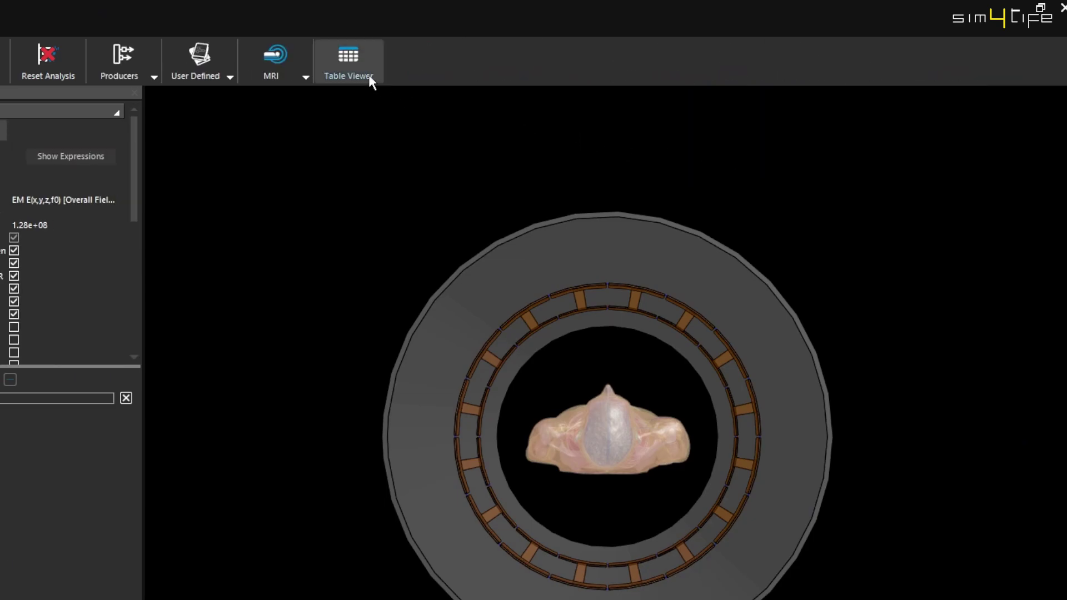
# Show SAR Statistics as a name-sorted table and select All Regions' 0.1246 W/kg value.
pyautogui.click(355, 61)
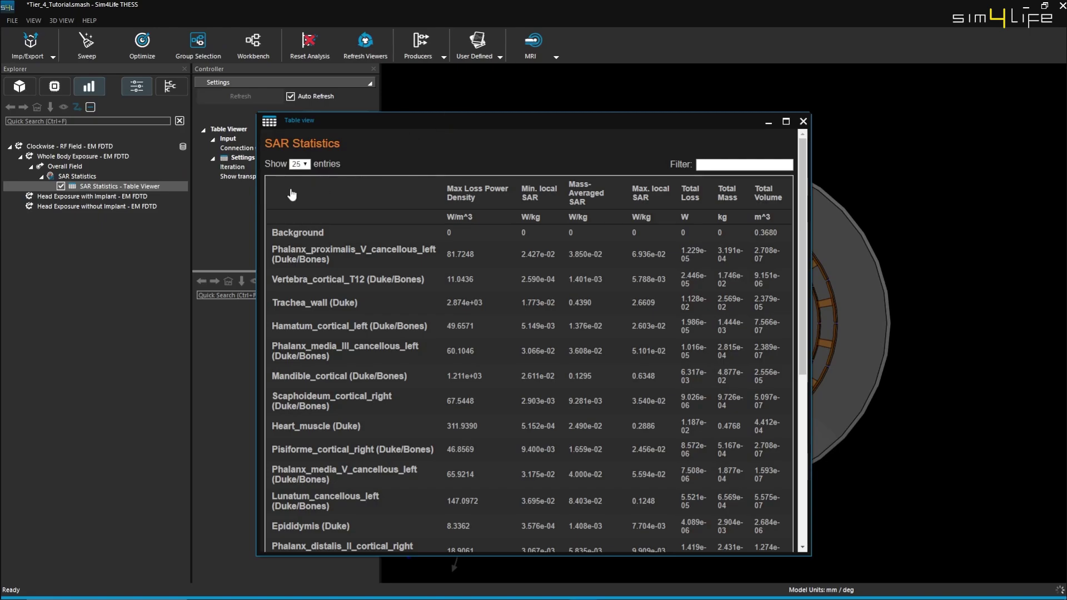
pyautogui.click(290, 193)
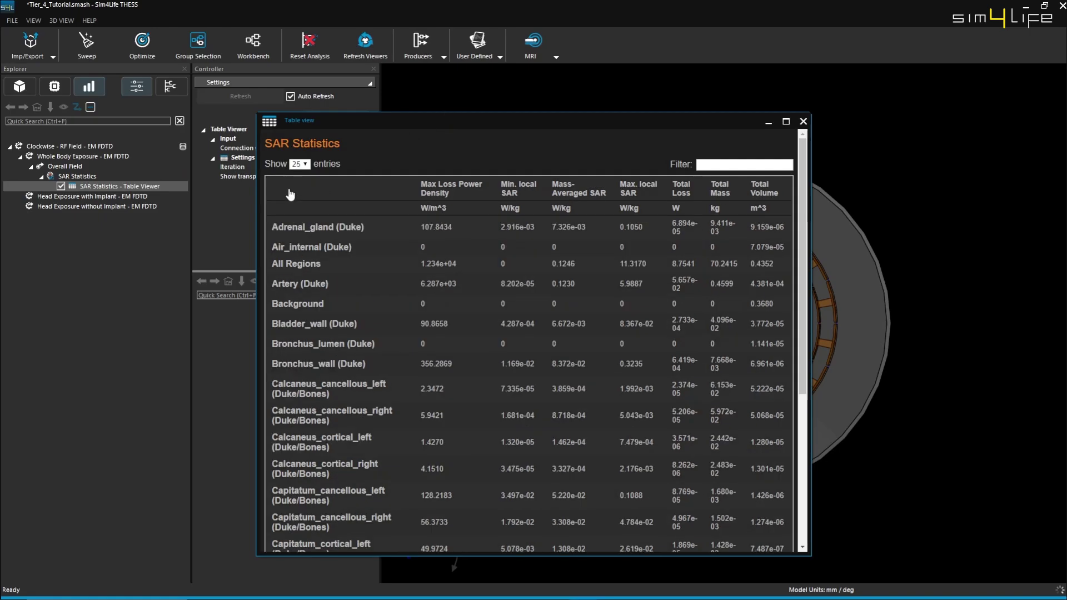
pyautogui.tripleClick(299, 265)
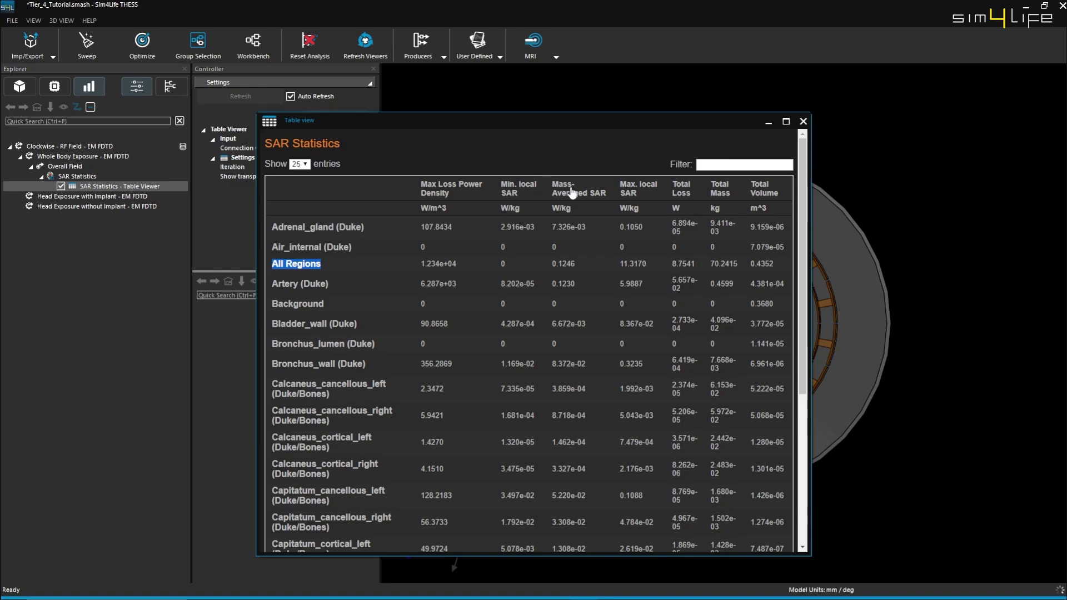
pyautogui.click(558, 264)
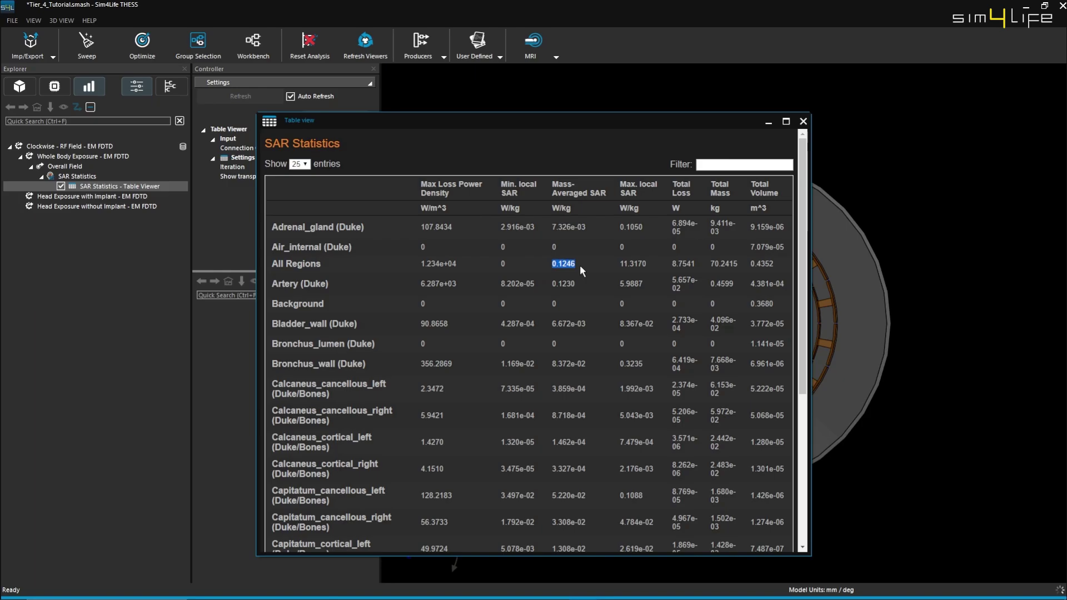
# Write 'wb SAR = 0.1246' on the first line of Tier_4_Values.txt.
pyautogui.hotkey('alt', 'Tab')
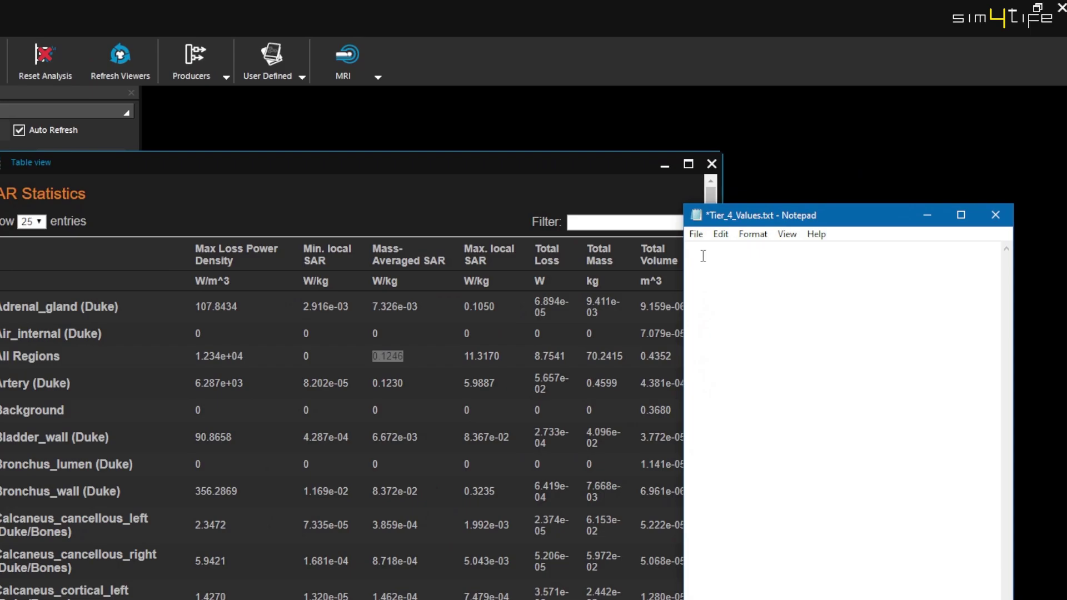
pyautogui.write('E')
pyautogui.press('BackSpace')
pyautogui.write('wb SAR = 0.1246')
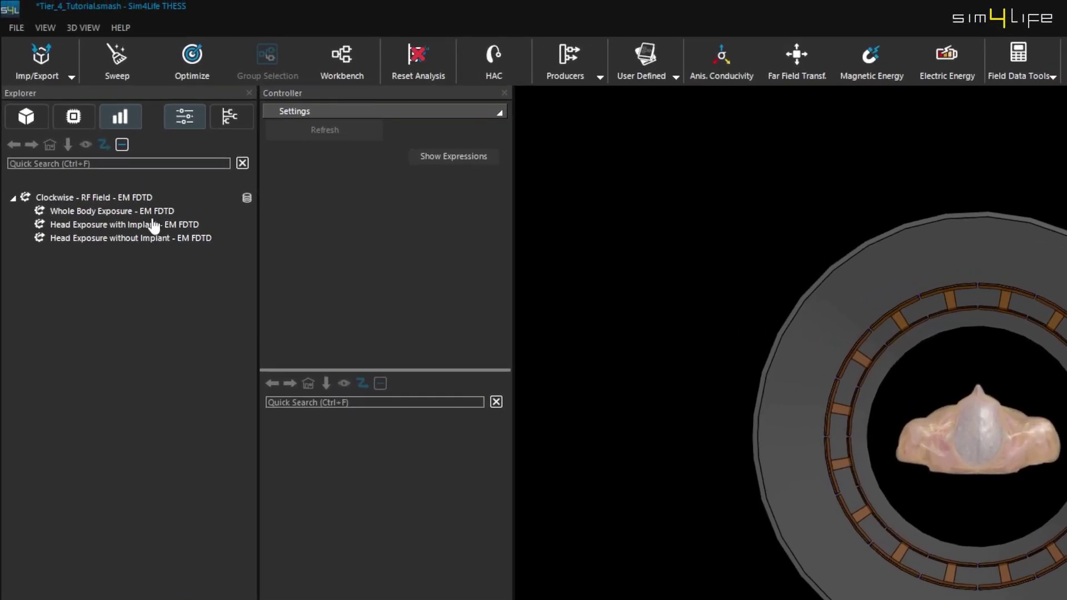
# Extract Whole Body Exposure's B1(x,y,z,f0) field into a new slice viewer.
pyautogui.click(154, 212)
pyautogui.click(320, 479)
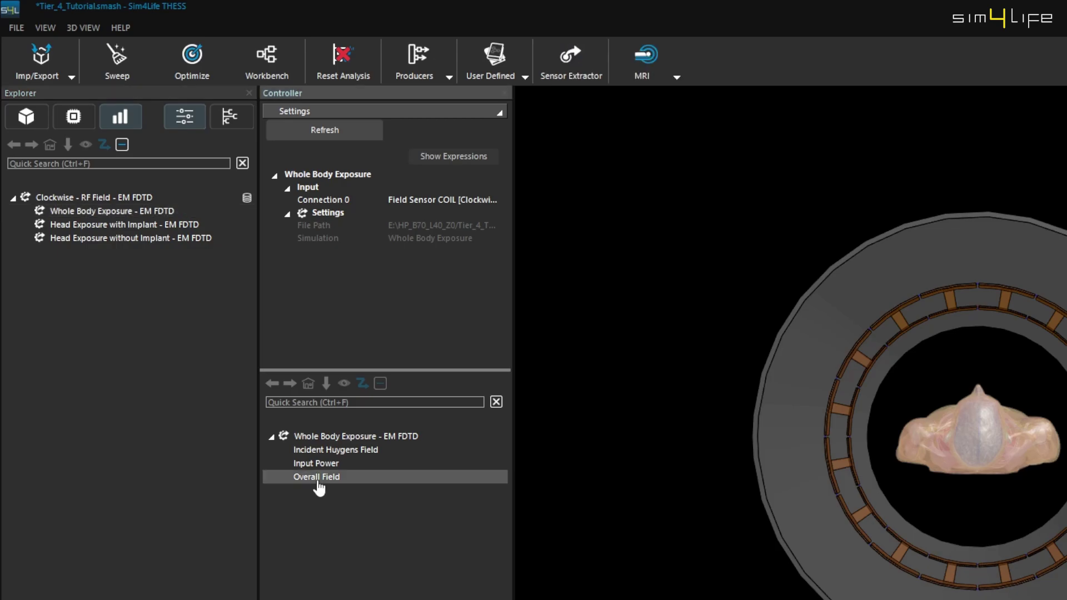
pyautogui.click(574, 65)
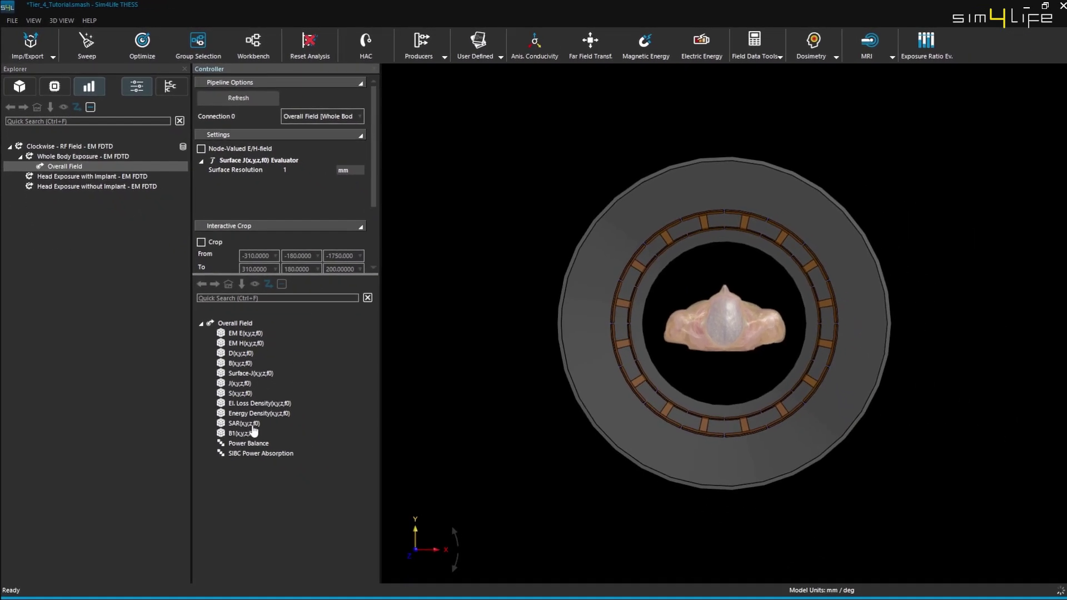
pyautogui.click(250, 434)
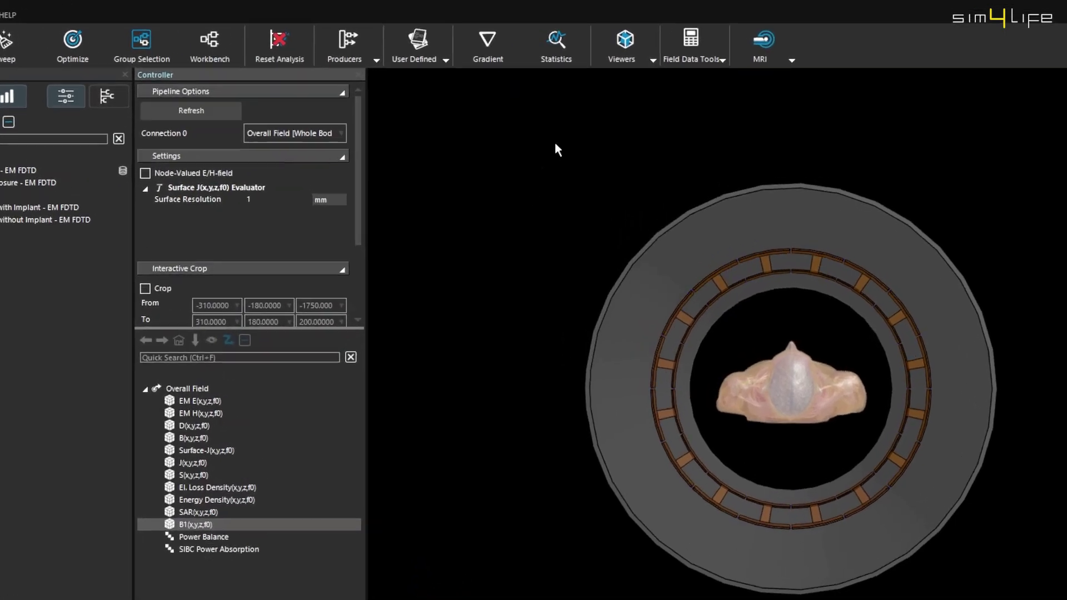
pyautogui.click(612, 57)
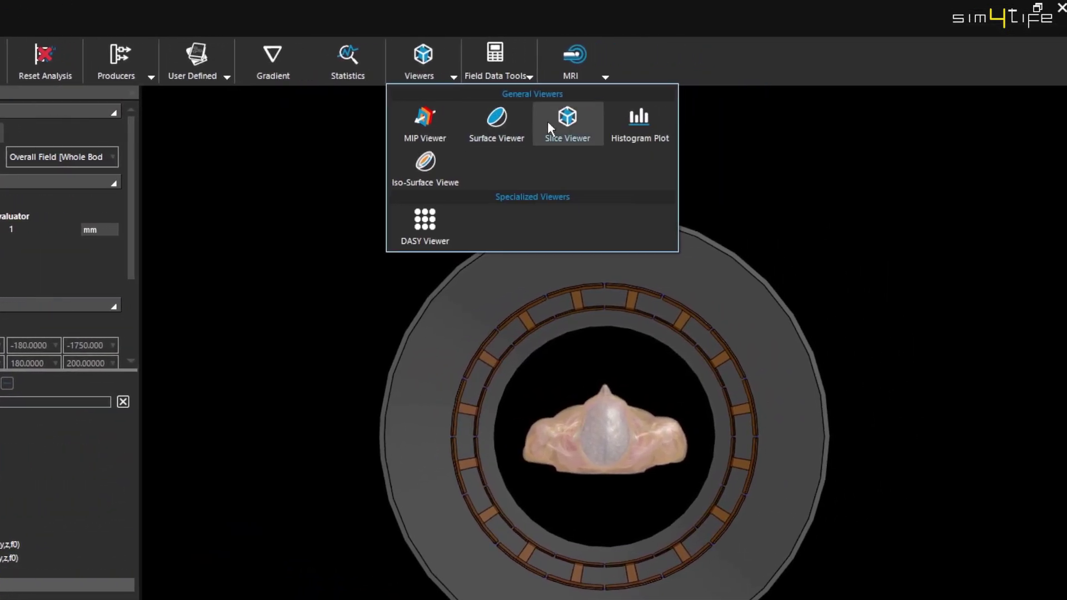
pyautogui.click(592, 118)
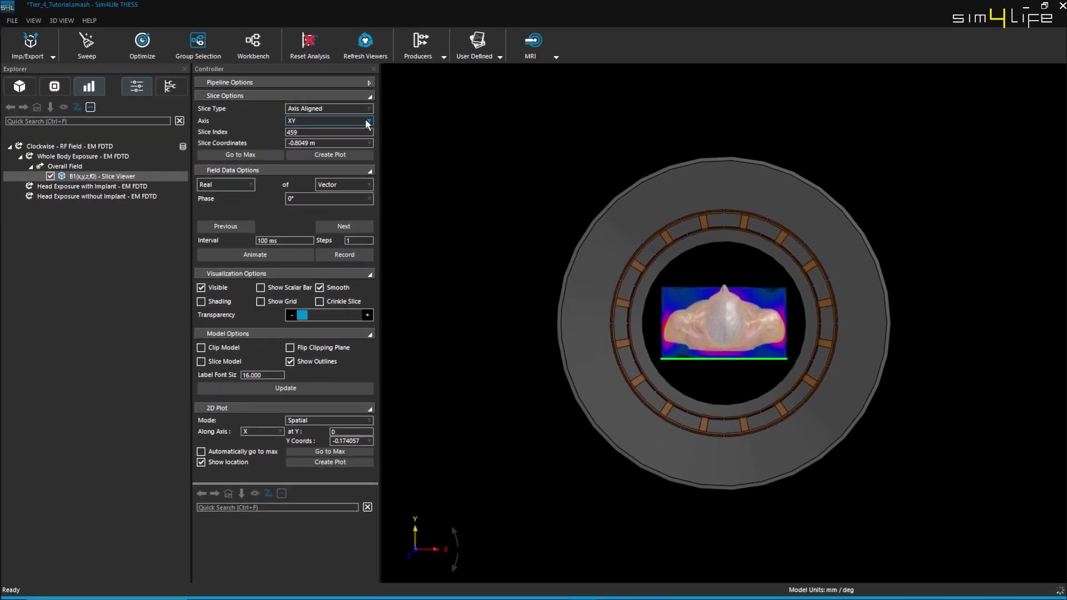
# Put the slice at 0.0002765 m and display Abs. Magnitude of B1+.
pyautogui.click(361, 143)
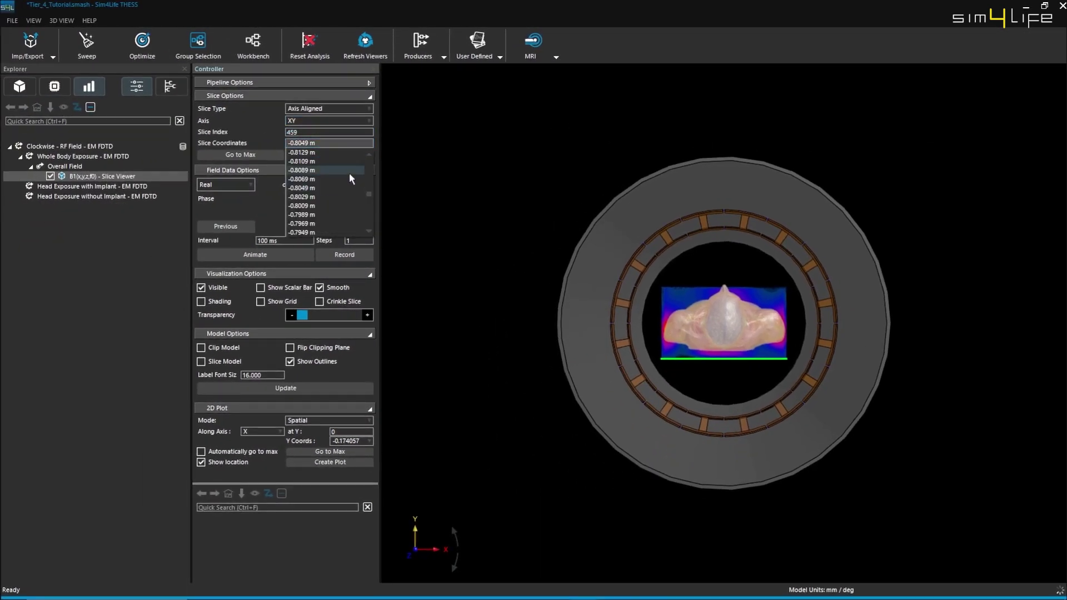
pyautogui.scroll(-3, 351, 179)
pyautogui.scroll(-15, 351, 178)
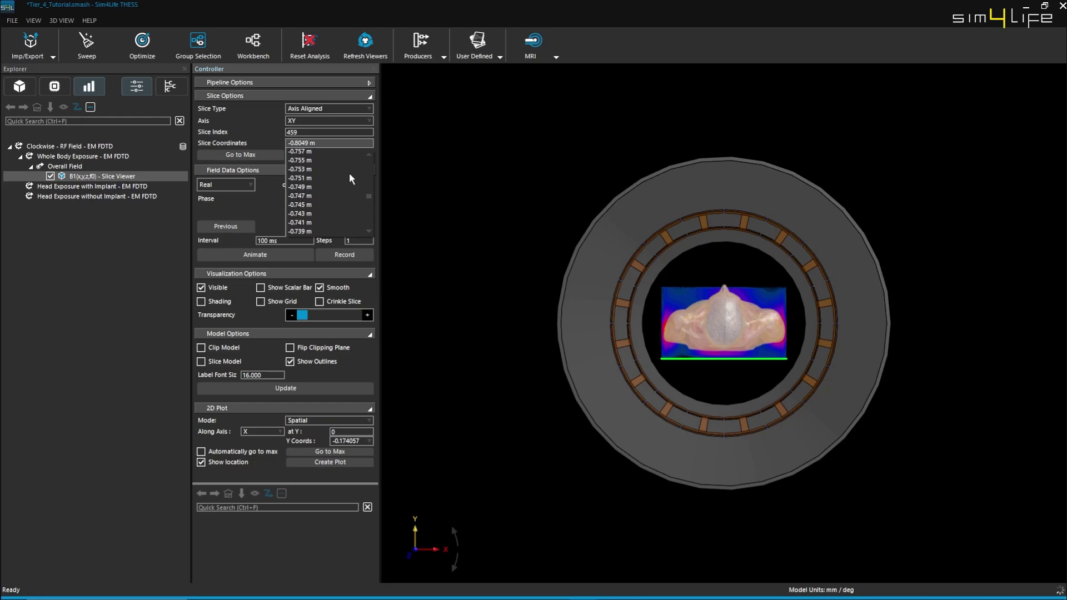
pyautogui.click(351, 179)
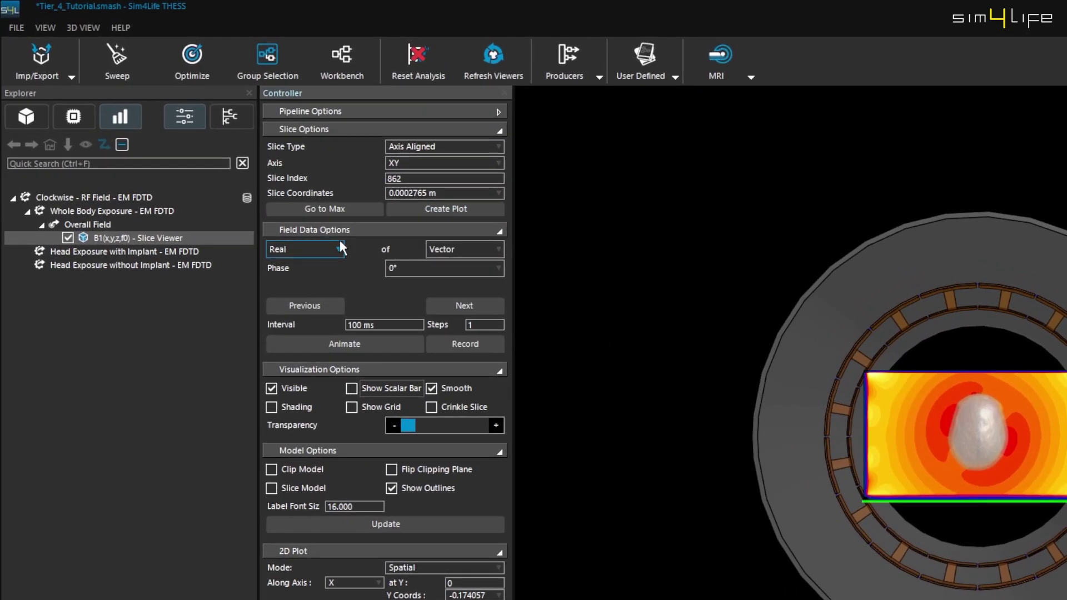
pyautogui.click(251, 184)
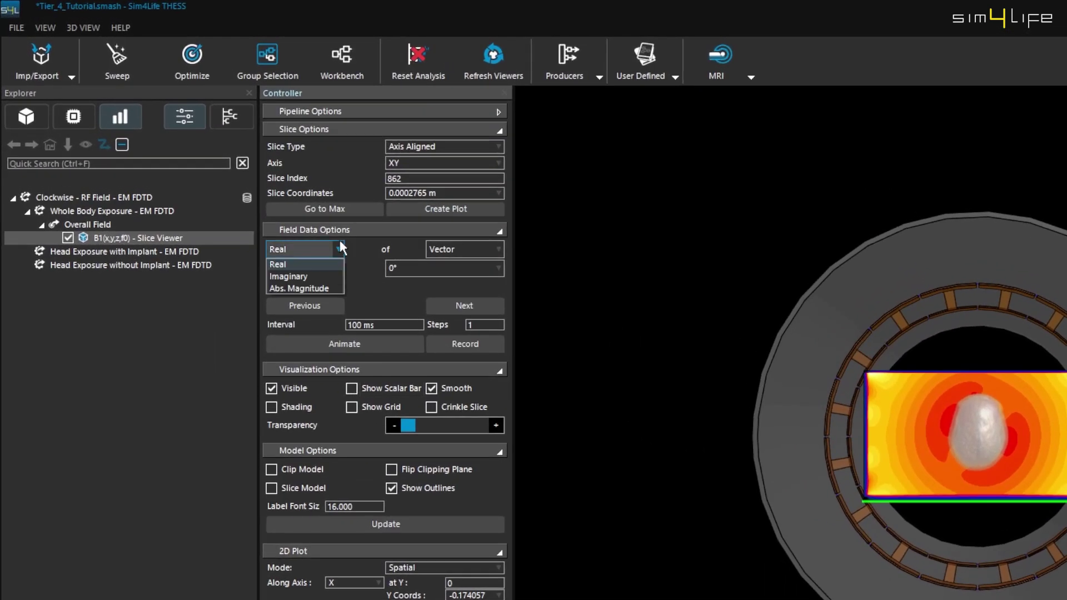
pyautogui.click(332, 286)
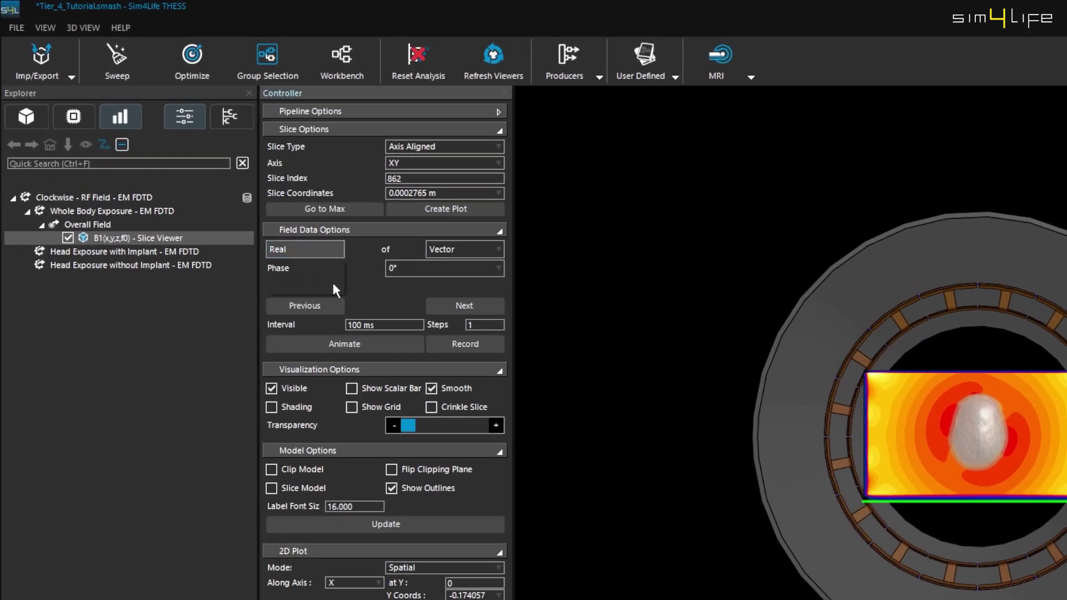
pyautogui.click(477, 251)
pyautogui.click(458, 266)
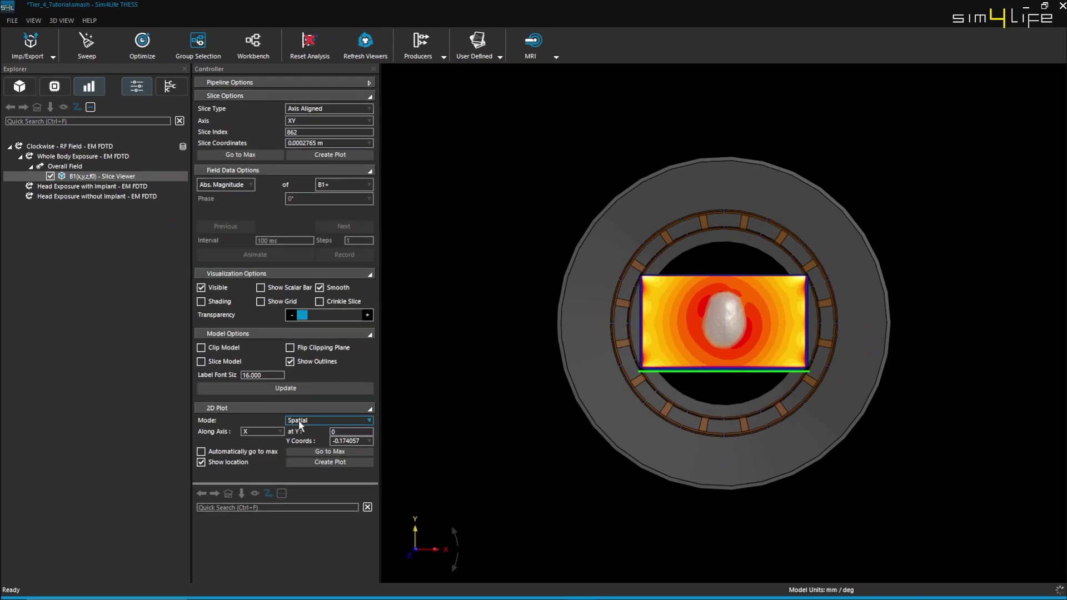
# Create a Temporal B1+ plot at the isocenter and note 'B1+ = 2.275e-6' in Notepad.
pyautogui.click(299, 425)
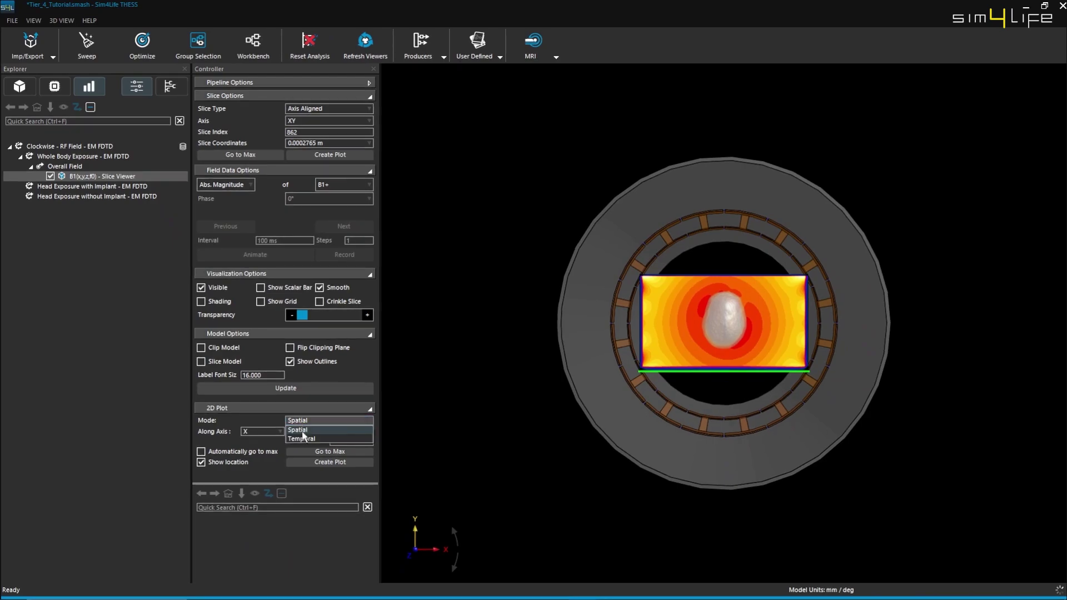
pyautogui.click(304, 441)
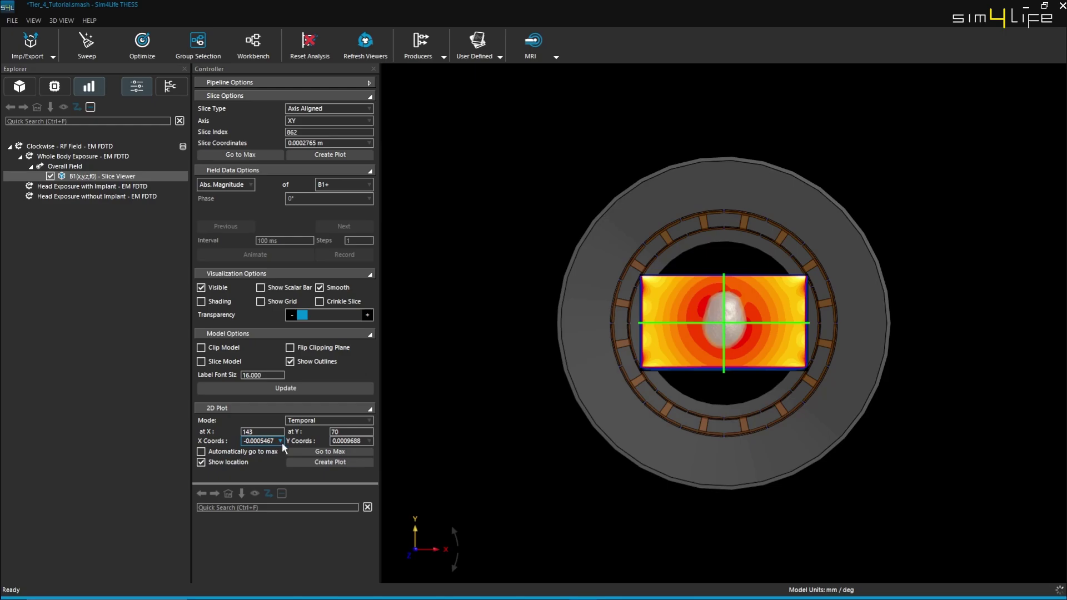
pyautogui.click(309, 464)
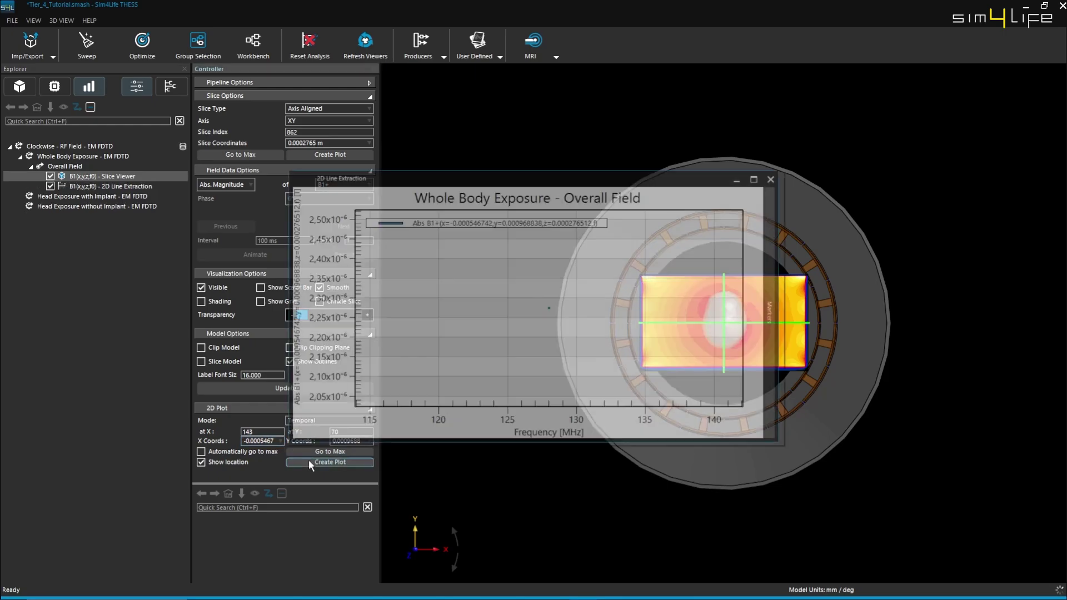
pyautogui.hotkey('alt', 'Tab')
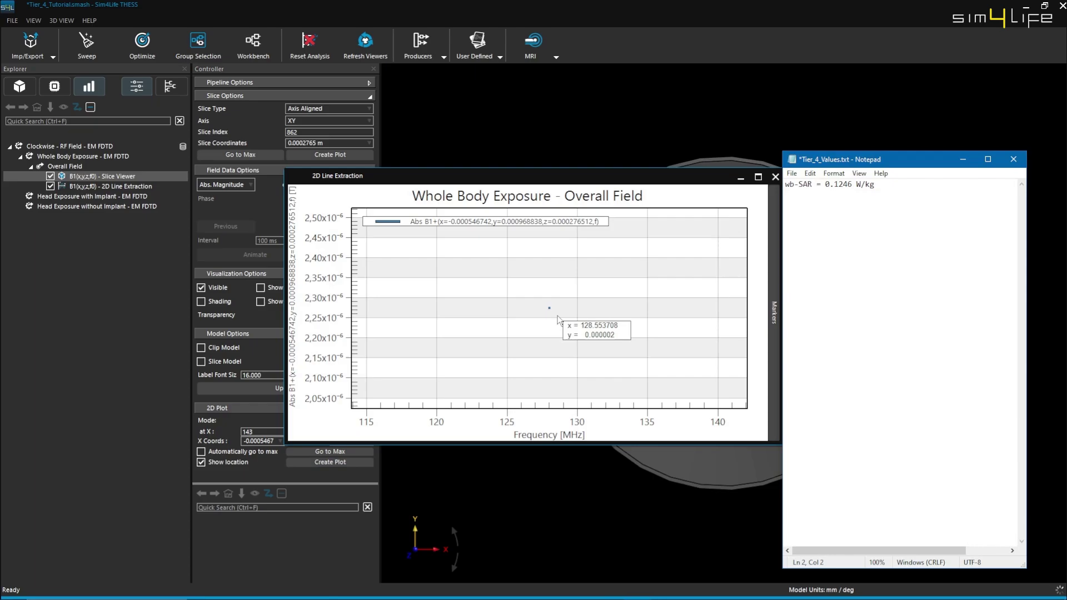
pyautogui.write('B1+ = ')
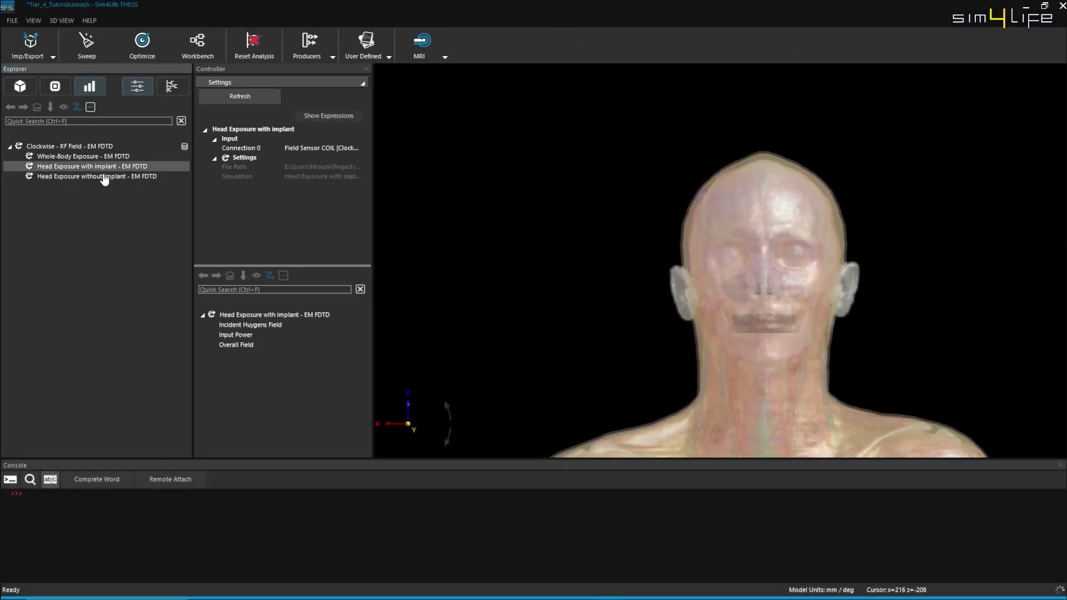
# Extract SAR from both head exposures' Overall Field results.
pyautogui.keyDown('ctrl'); pyautogui.click(102, 177); pyautogui.keyUp('ctrl')
pyautogui.click(239, 346)
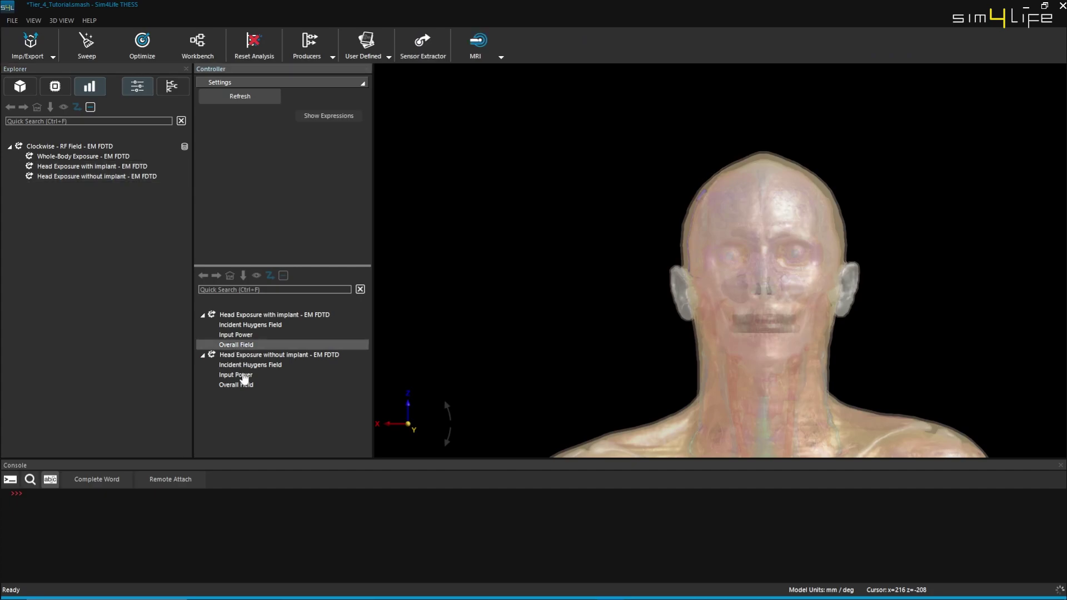
pyautogui.keyDown('ctrl'); pyautogui.click(240, 385); pyautogui.keyUp('ctrl')
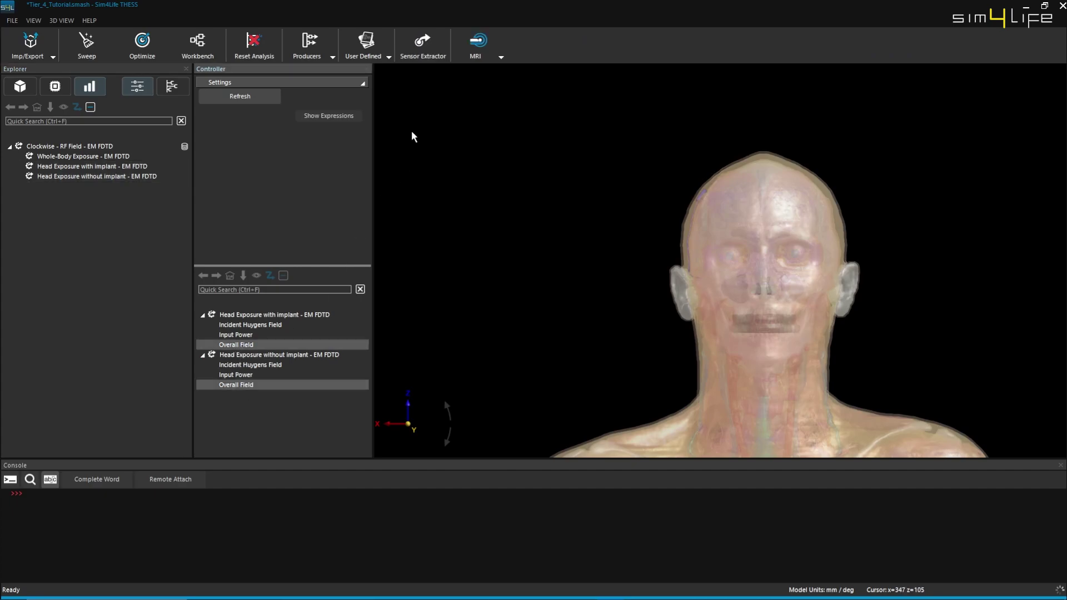
pyautogui.click(429, 49)
pyautogui.click(78, 176)
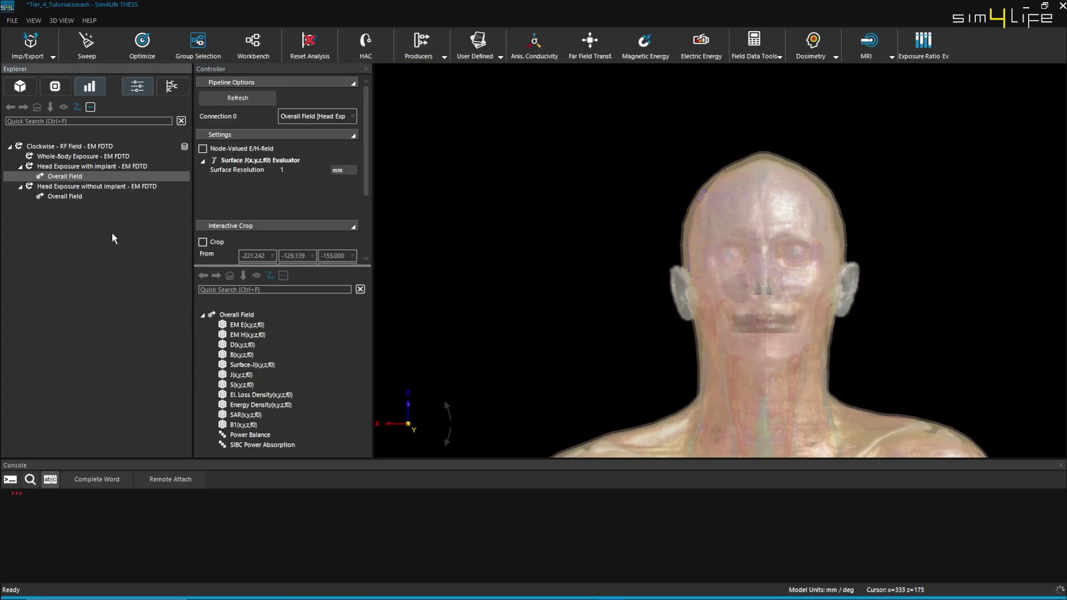
pyautogui.click(245, 415)
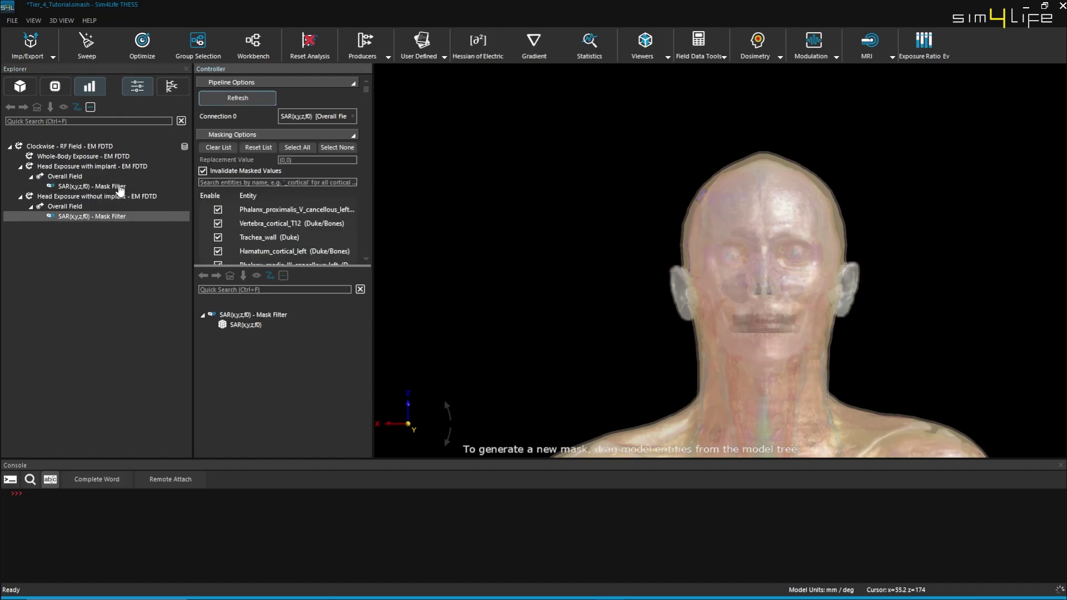
# Feed both SAR mask filters into a new Field Combiner.
pyautogui.click(120, 187)
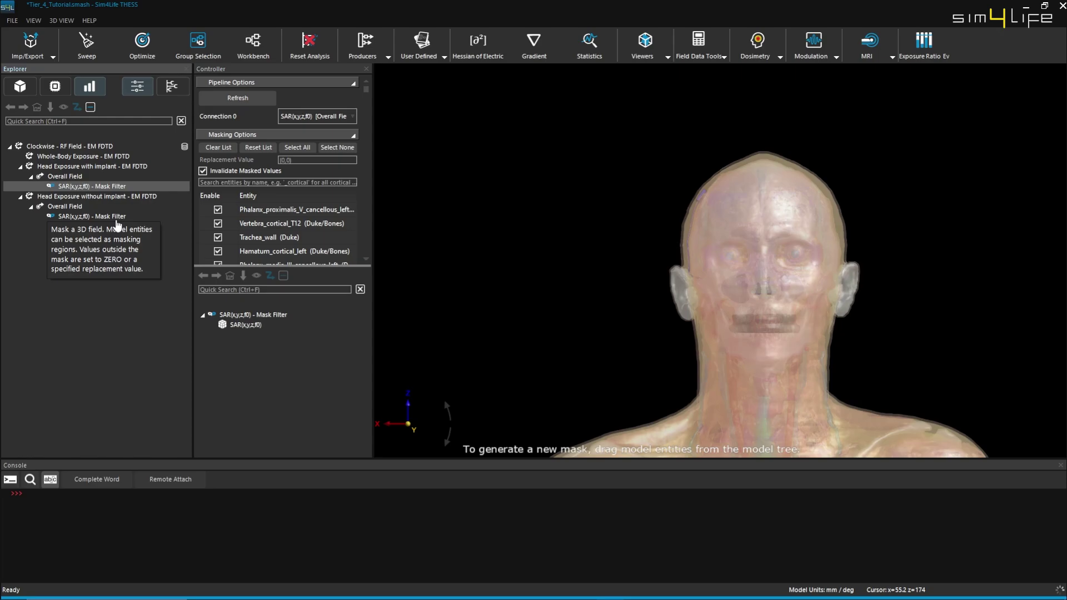
pyautogui.keyDown('ctrl'); pyautogui.click(117, 220); pyautogui.keyUp('ctrl')
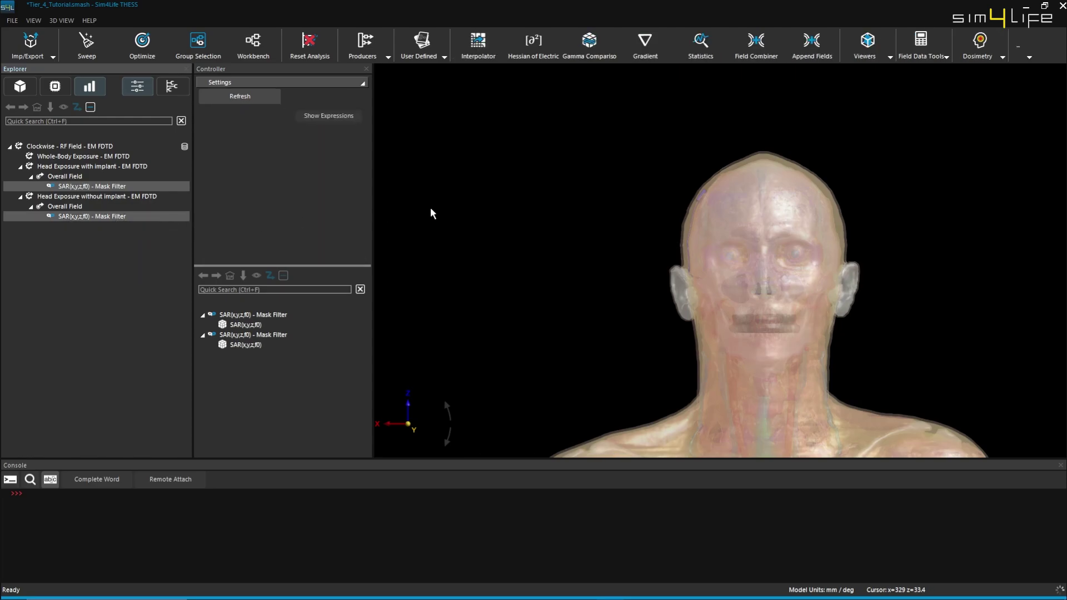
pyautogui.click(744, 59)
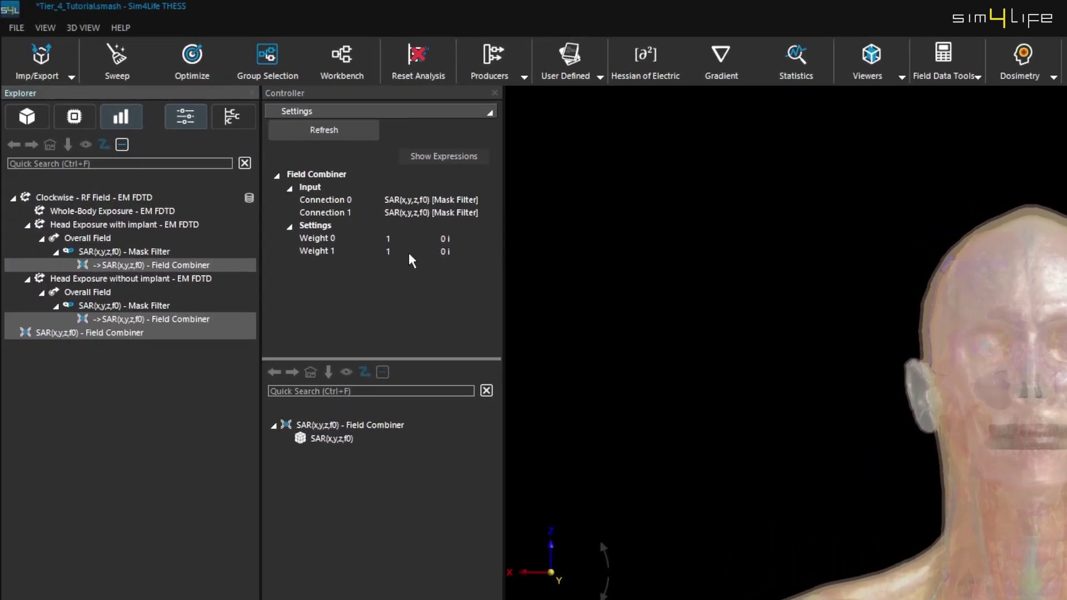
# Set Weight 1 to -1, refresh, and select the resulting SAR difference field.
pyautogui.doubleClick(288, 187)
pyautogui.write('-1')
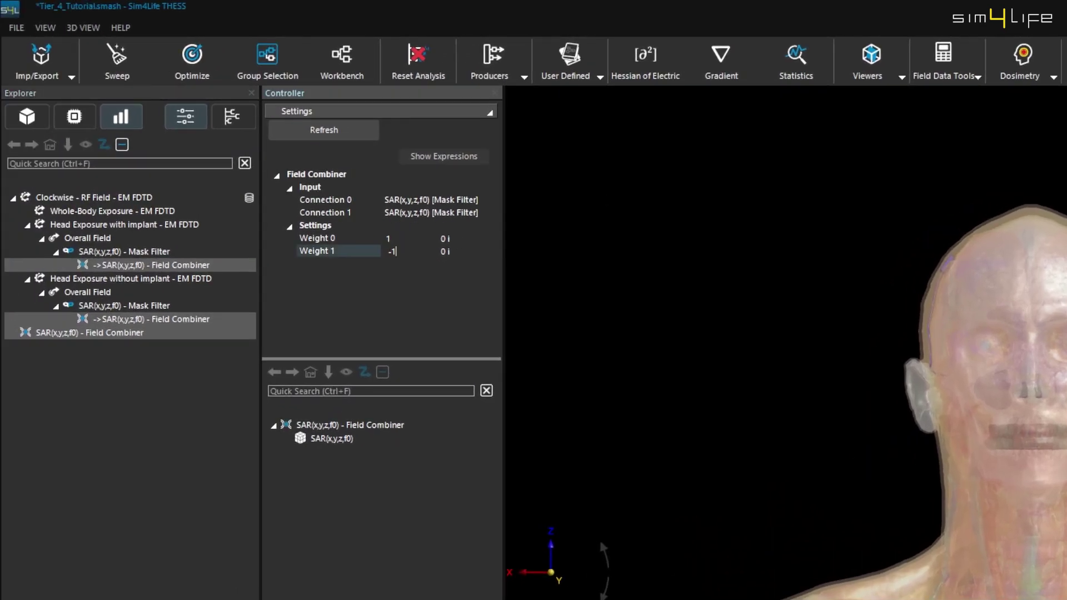
pyautogui.click(342, 135)
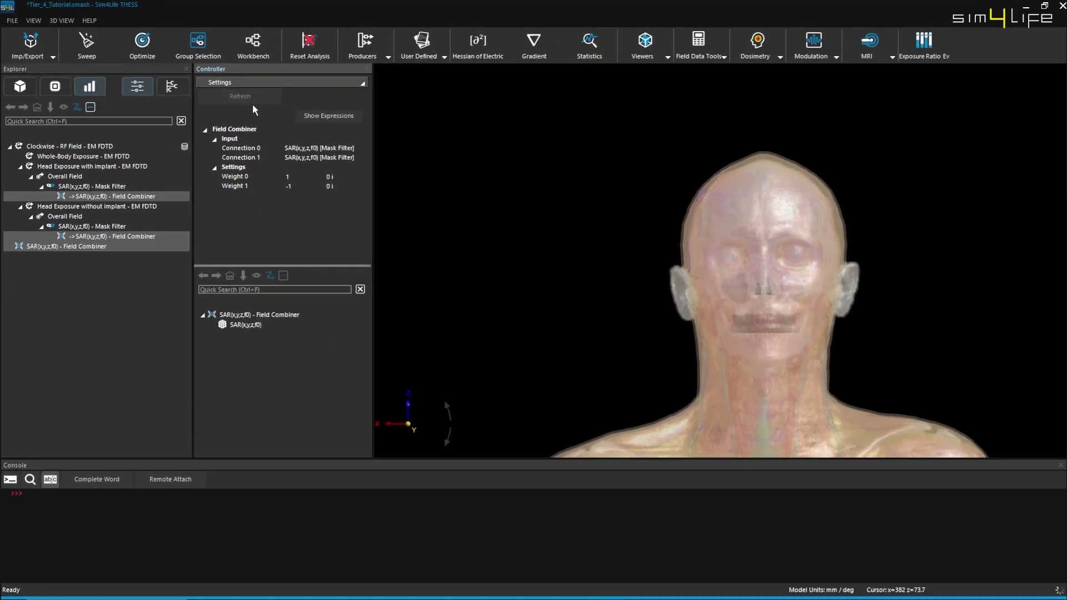
pyautogui.click(128, 249)
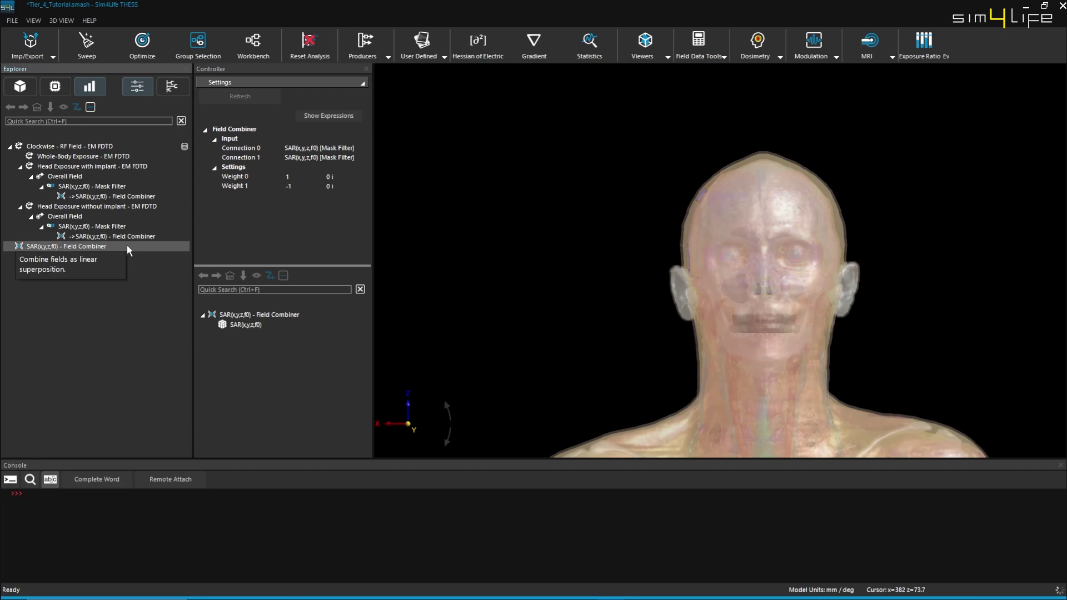
# Add a Crop filter to the SAR difference and tighten the box around the tip in front view.
pyautogui.click(725, 38)
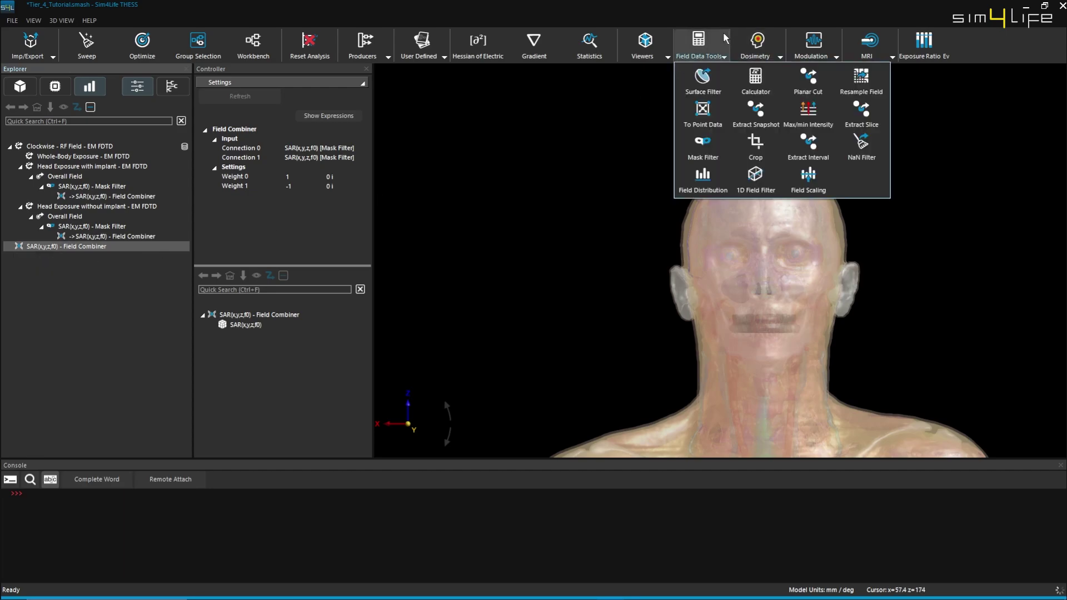
pyautogui.click(756, 142)
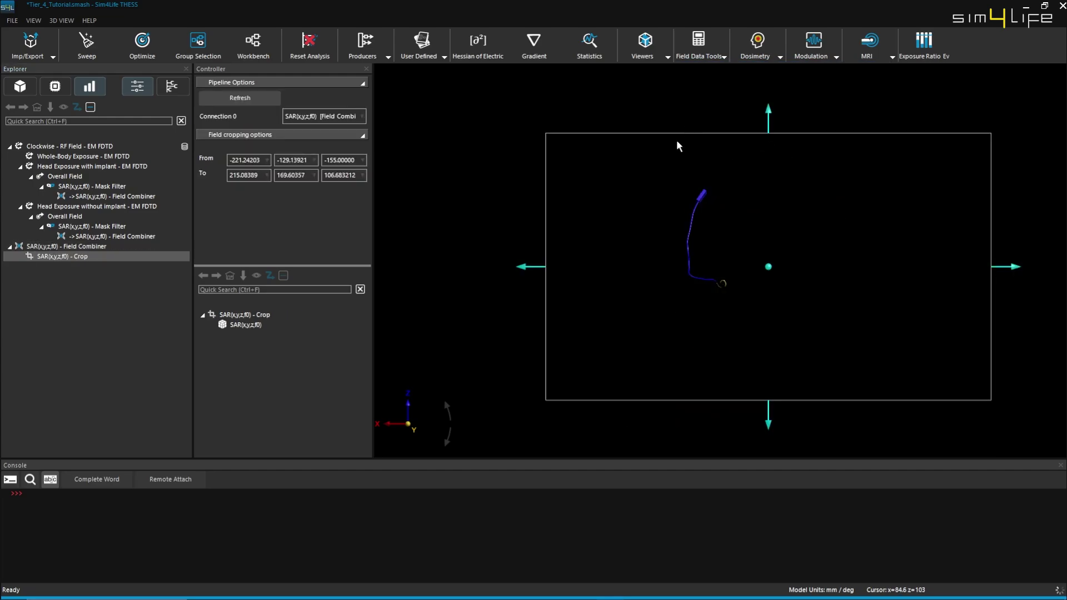
pyautogui.moveTo(539, 268); pyautogui.dragTo(675, 271)
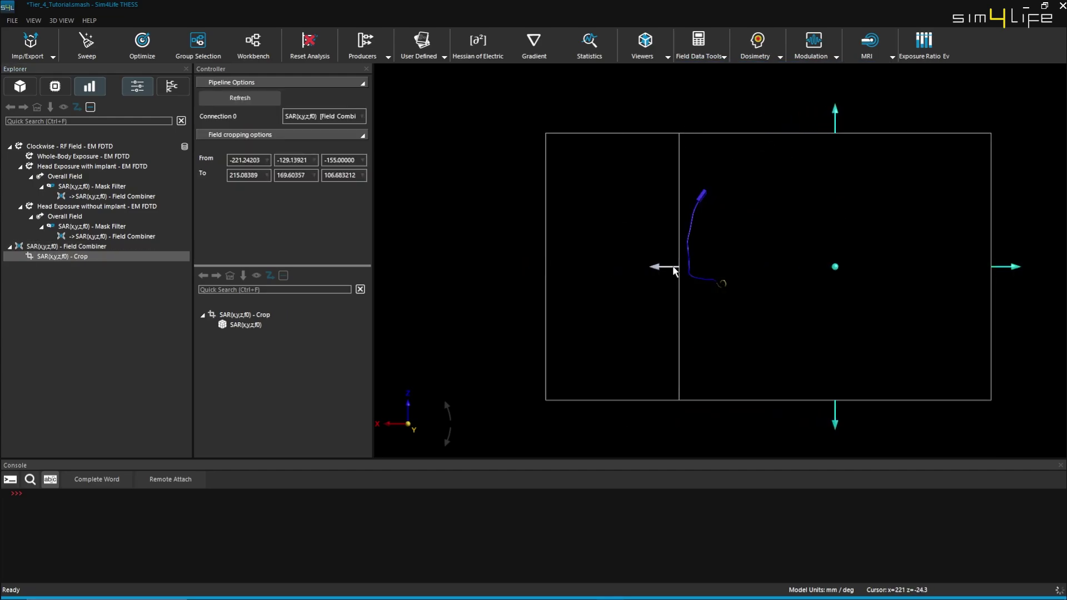
pyautogui.moveTo(1006, 266); pyautogui.dragTo(777, 271)
pyautogui.moveTo(719, 112); pyautogui.dragTo(719, 228)
pyautogui.moveTo(719, 425); pyautogui.dragTo(719, 336)
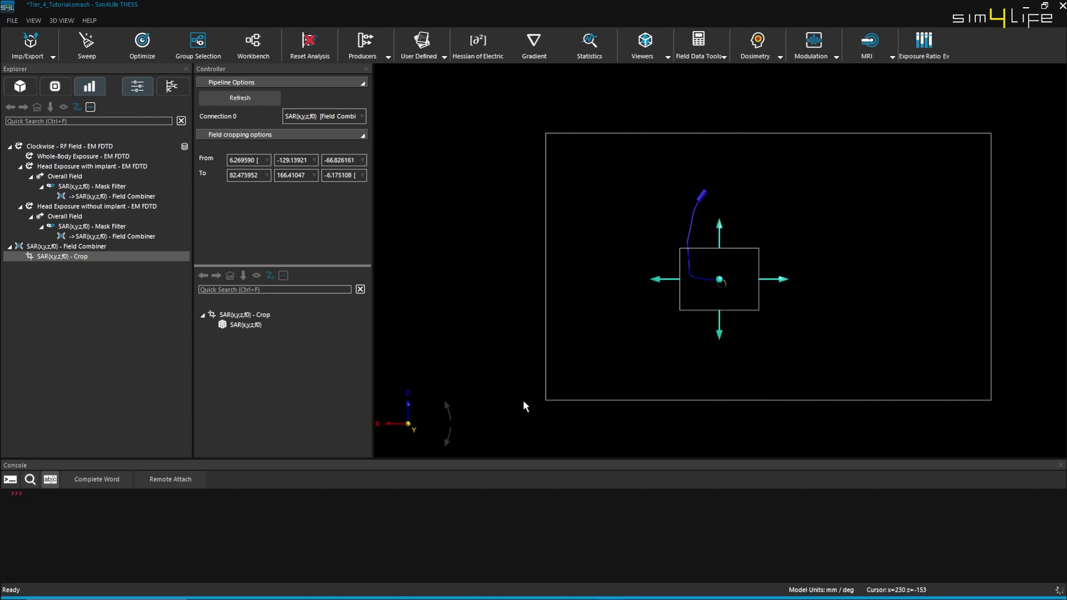
# Narrow the crop box's left and right faces around the implant tip in side view, then return to front view.
pyautogui.click(388, 424)
pyautogui.moveTo(562, 282); pyautogui.dragTo(657, 288)
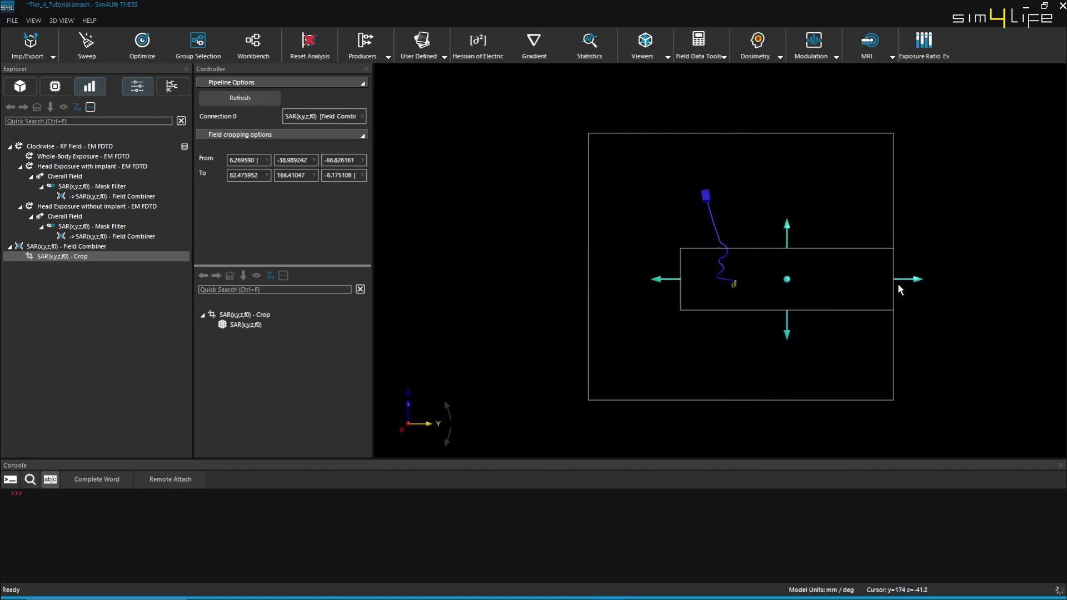
pyautogui.moveTo(898, 288); pyautogui.dragTo(784, 279)
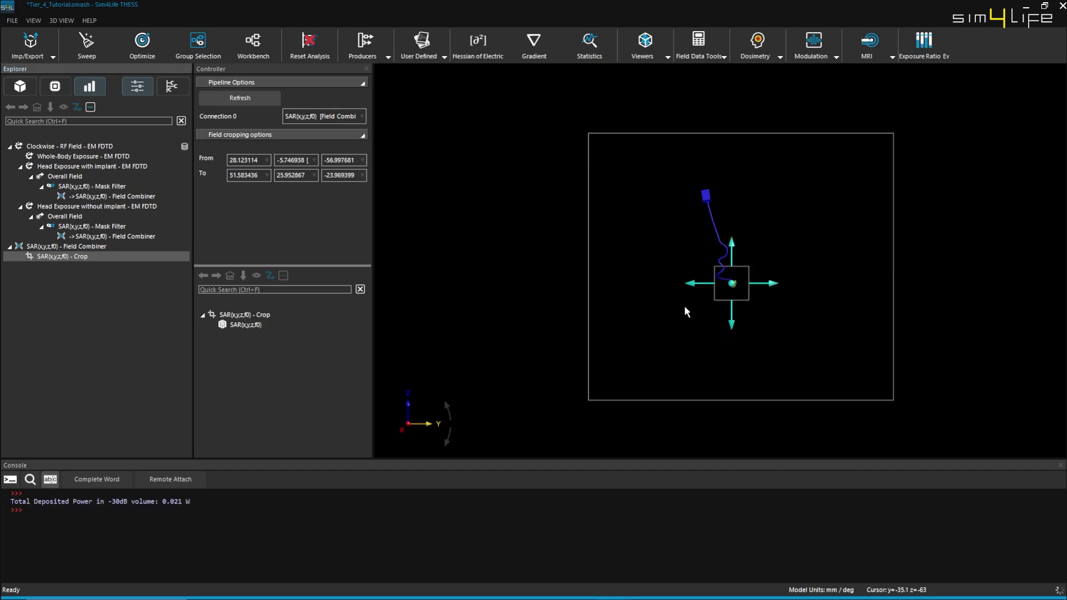
pyautogui.click(428, 427)
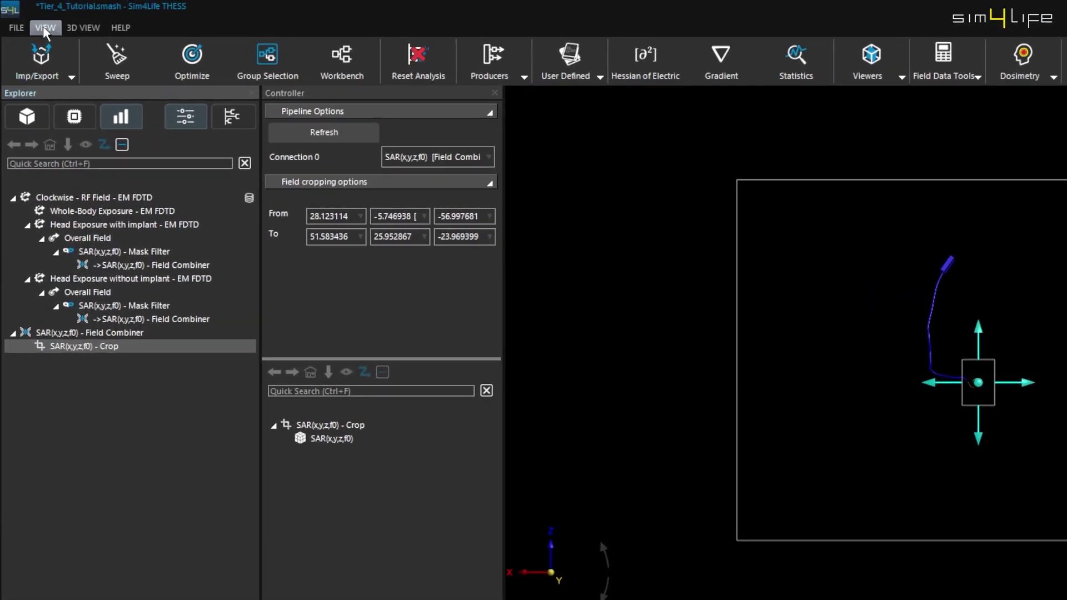
# Show the Scripter panel beside a 3D view orbited around the cropped SAR slice.
pyautogui.click(34, 21)
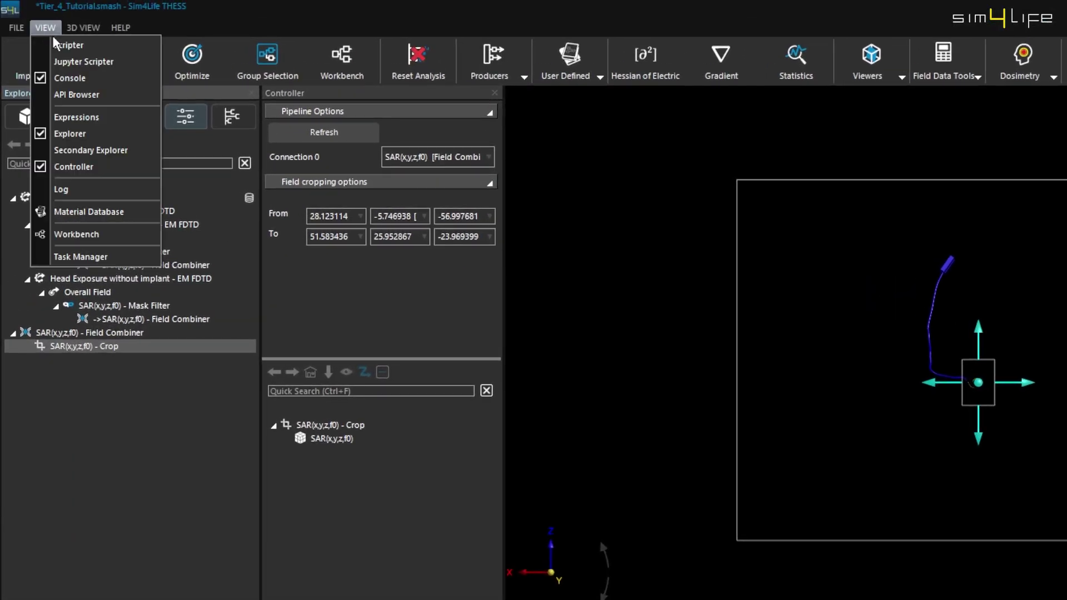
pyautogui.click(58, 45)
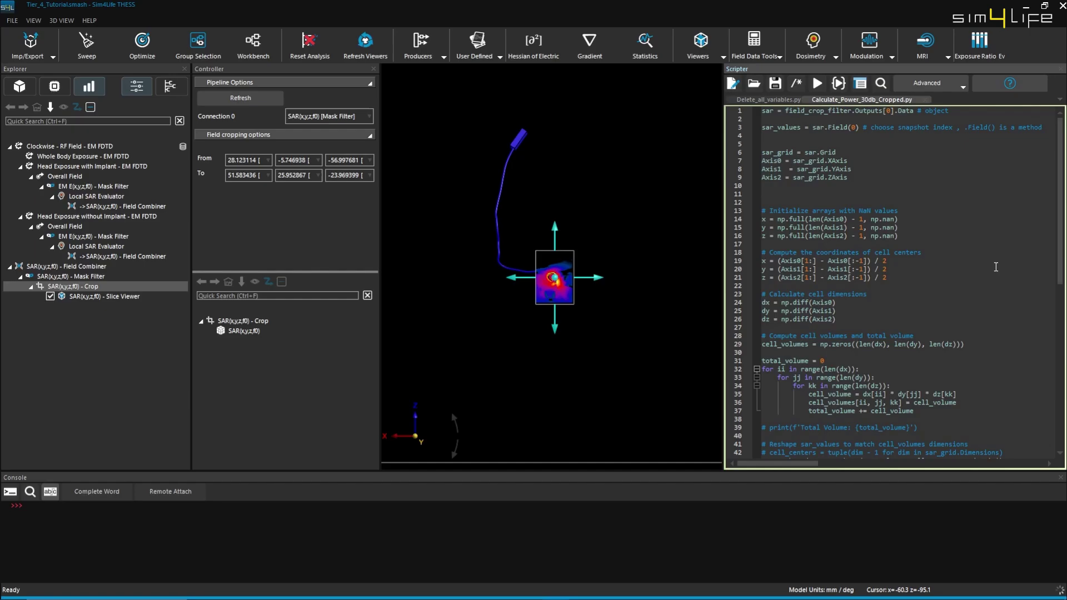
pyautogui.scroll(5, 501, 370)
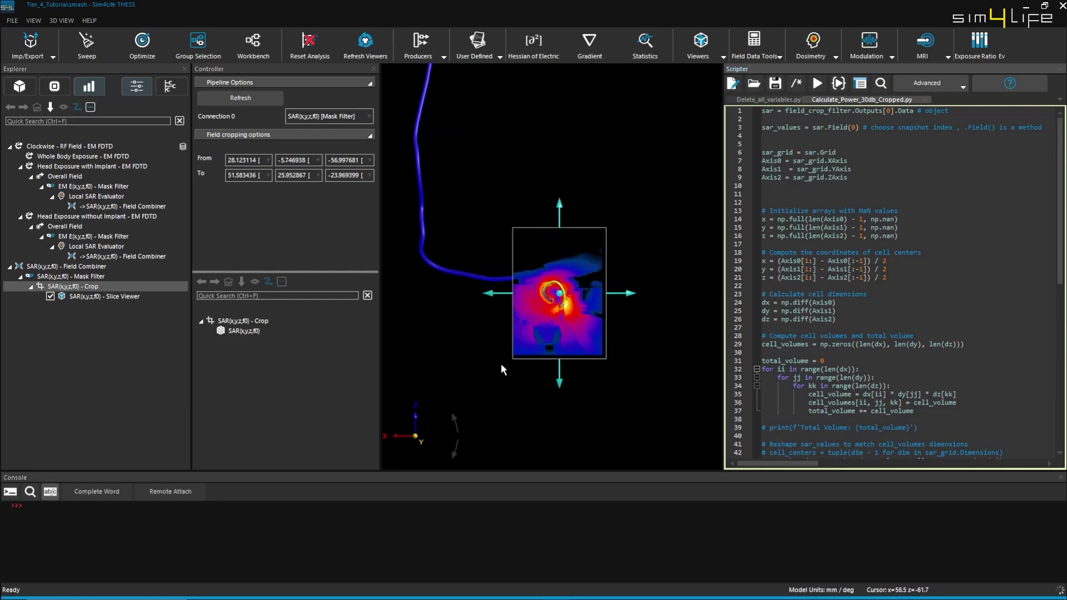
pyautogui.moveTo(500, 369); pyautogui.dragTo(547, 371, button='middle')
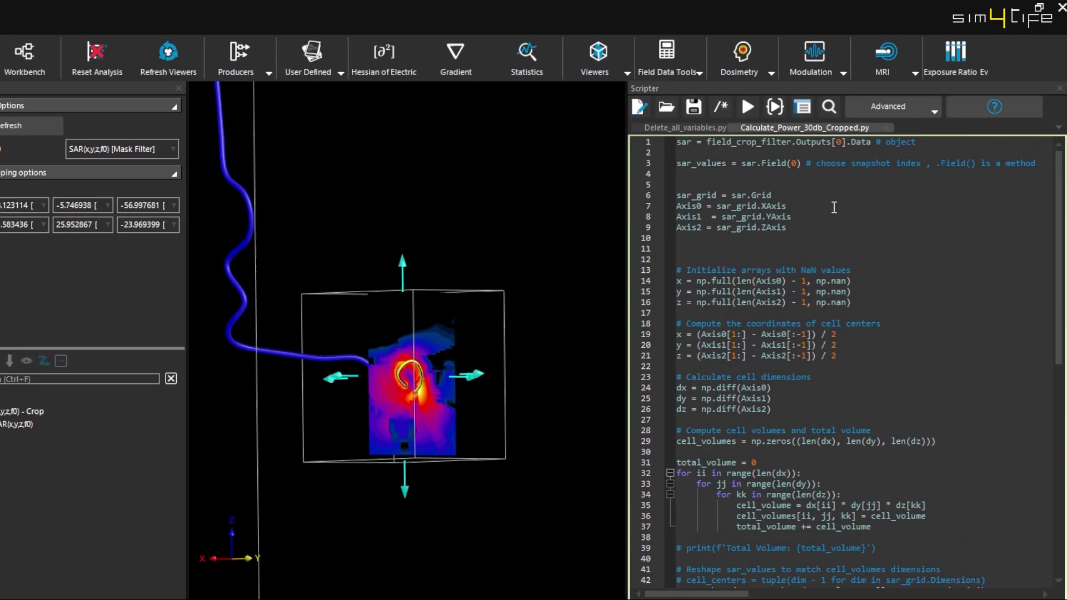
pyautogui.scroll(-5, 867, 188)
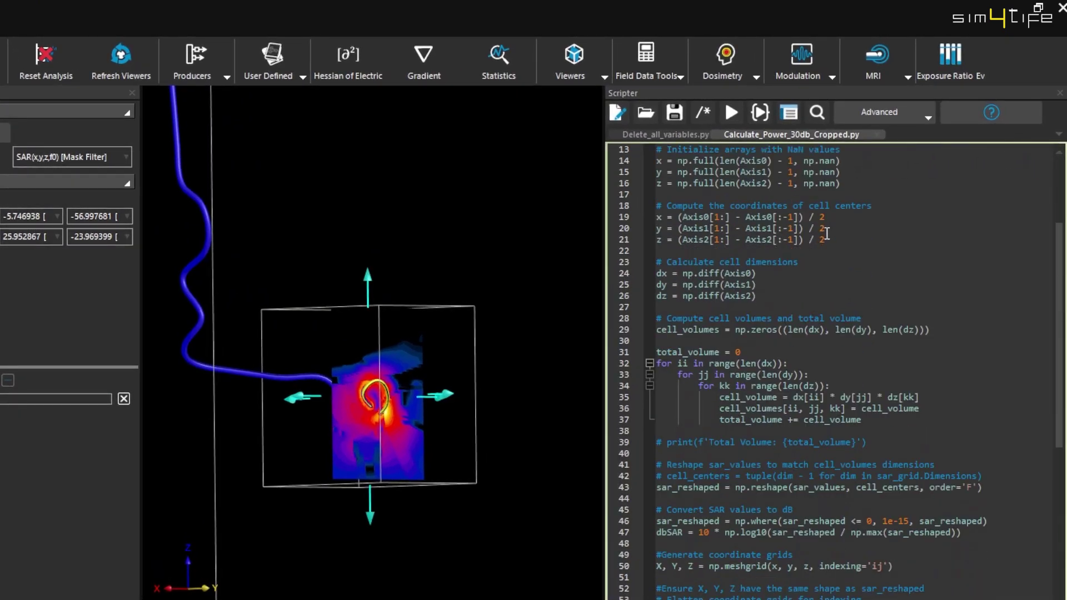
# Walk through the script's SAR-to-dB conversion, -30 dB threshold, and valid x/z coordinate extraction lines.
pyautogui.click(975, 502)
pyautogui.scroll(-3, 975, 506)
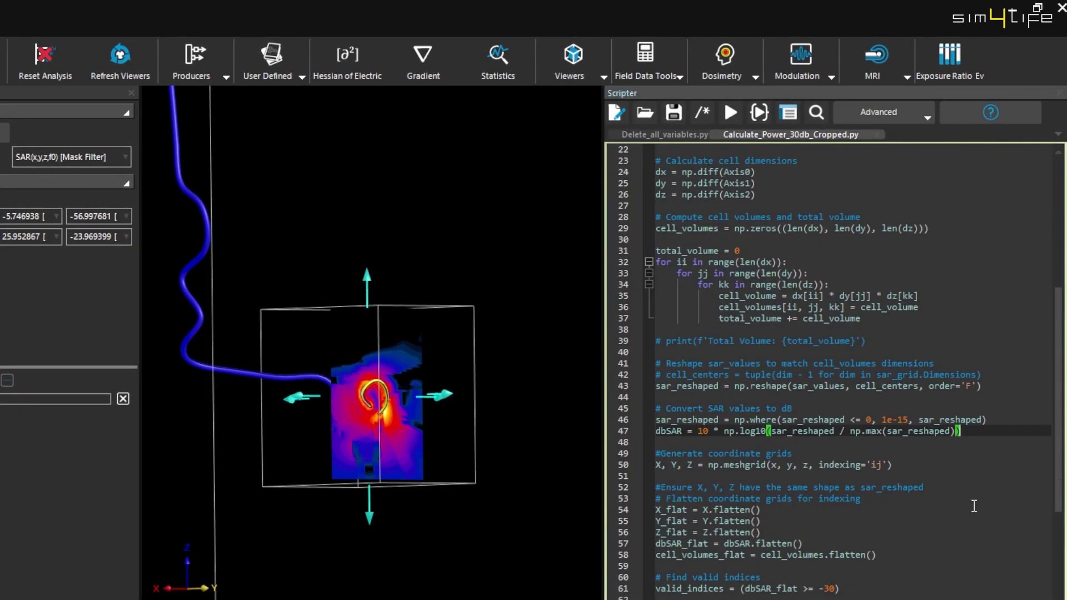
pyautogui.click(954, 542)
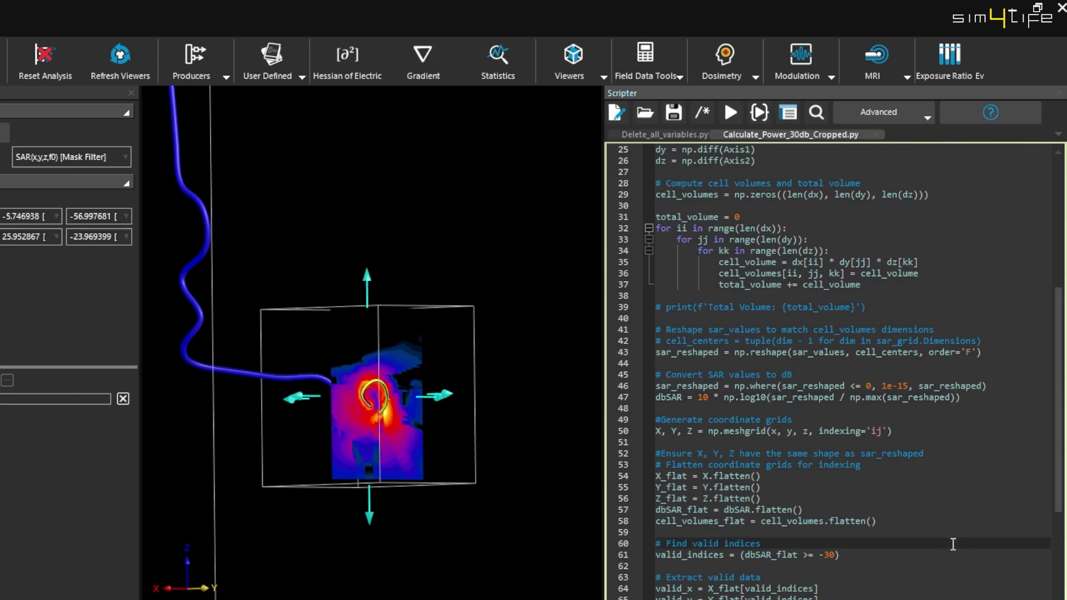
pyautogui.click(948, 552)
pyautogui.scroll(-1, 948, 552)
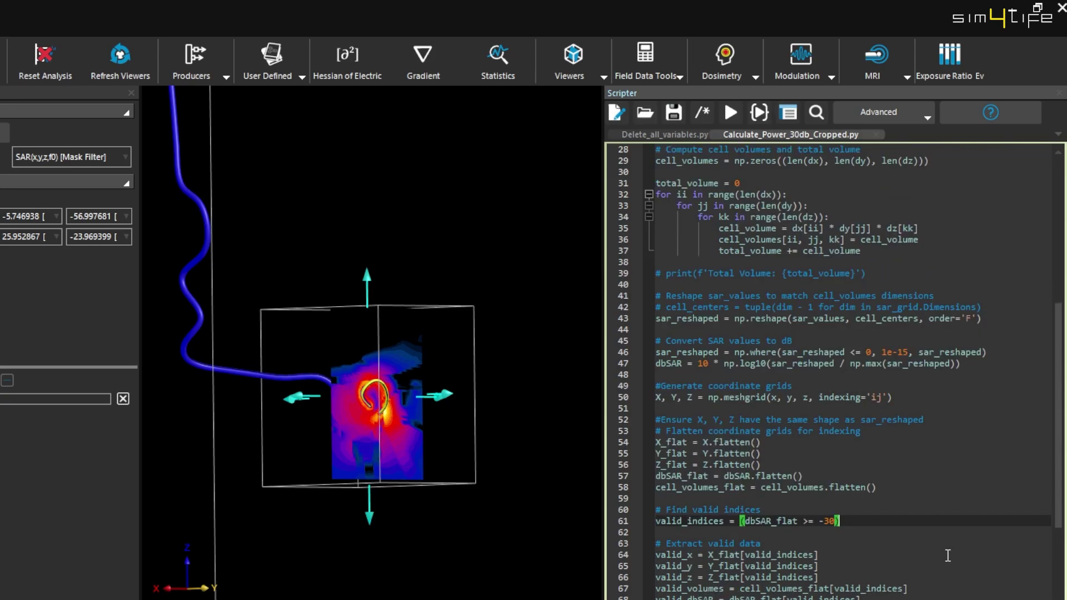
pyautogui.click(947, 558)
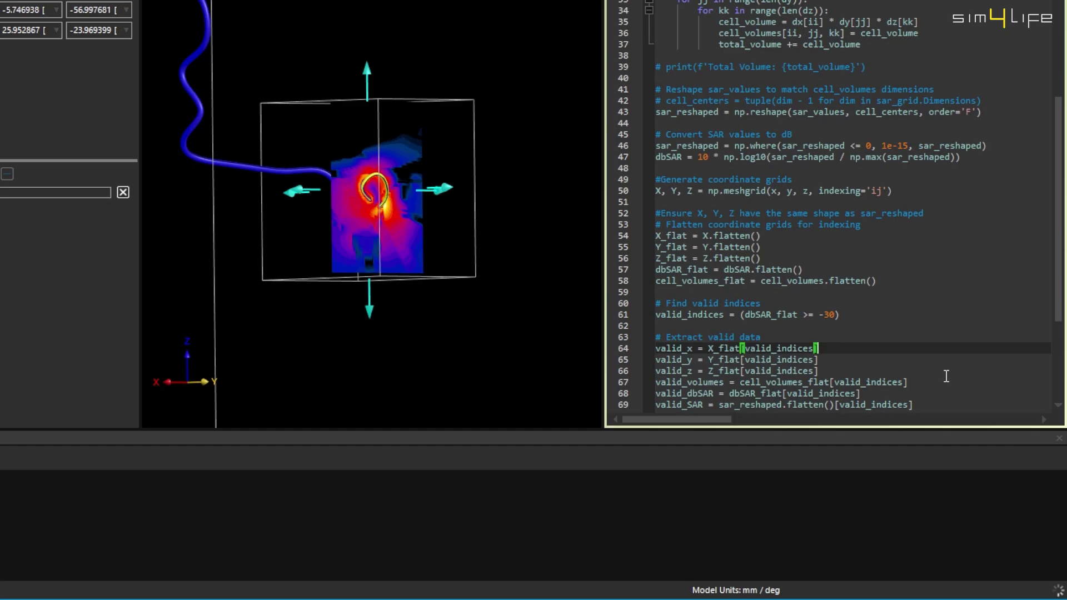
pyautogui.click(947, 373)
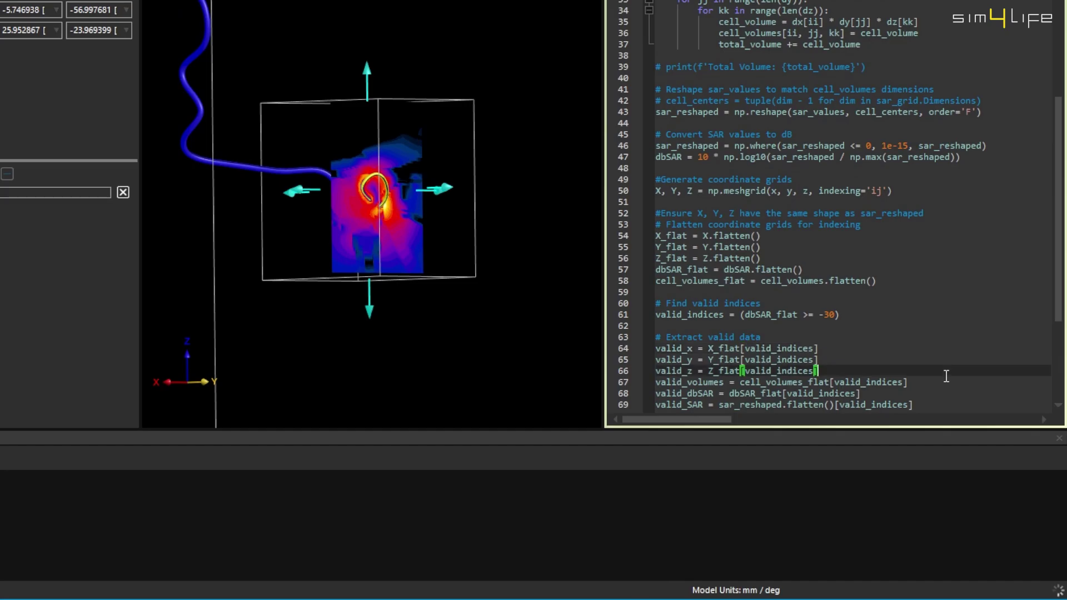